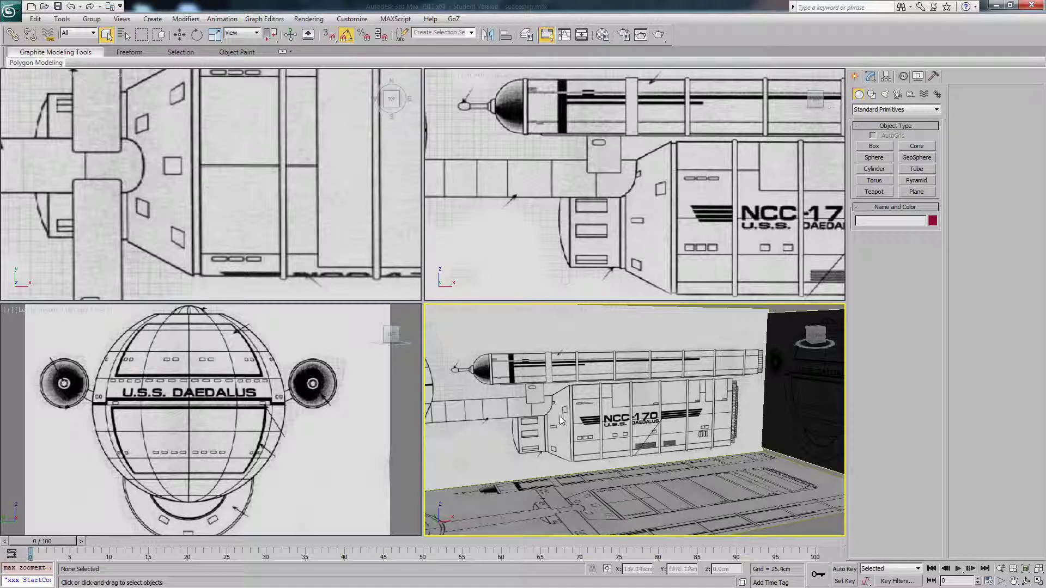
In the Front view, create a cylinder over the rear of the secondary hull, about 107 cm in radius and 285 cm high.
{"action": "scroll", "coordinate": [578, 415], "scroll_direction": "down", "scroll_amount": 6}
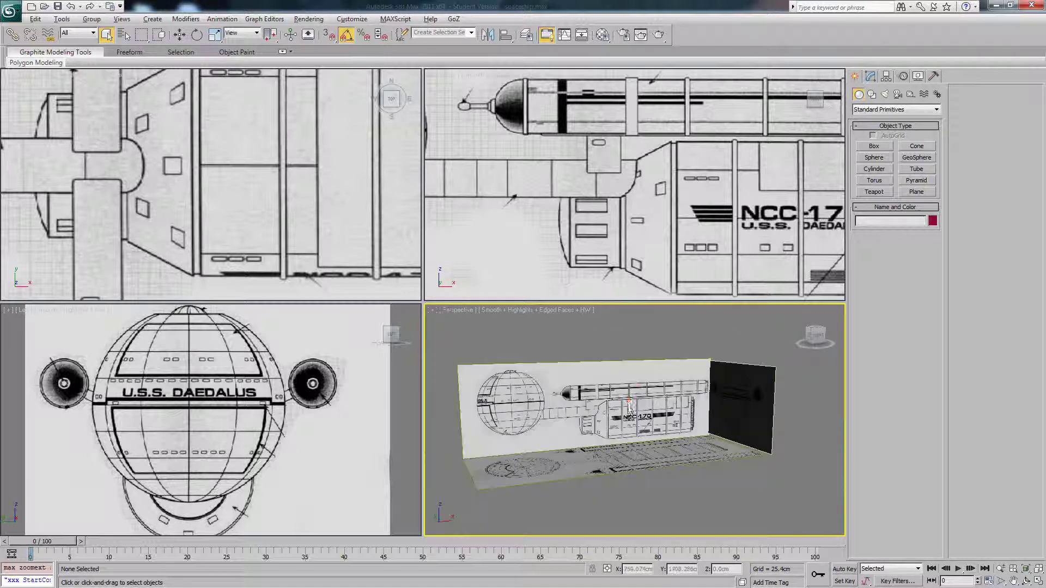
{"action": "mouse_move", "coordinate": [602, 396]}
{"action": "middle_mouse_down", "text": "alt"}
{"action": "mouse_move", "coordinate": [605, 409]}
{"action": "mouse_move", "coordinate": [612, 394]}
{"action": "middle_mouse_up", "text": "alt"}
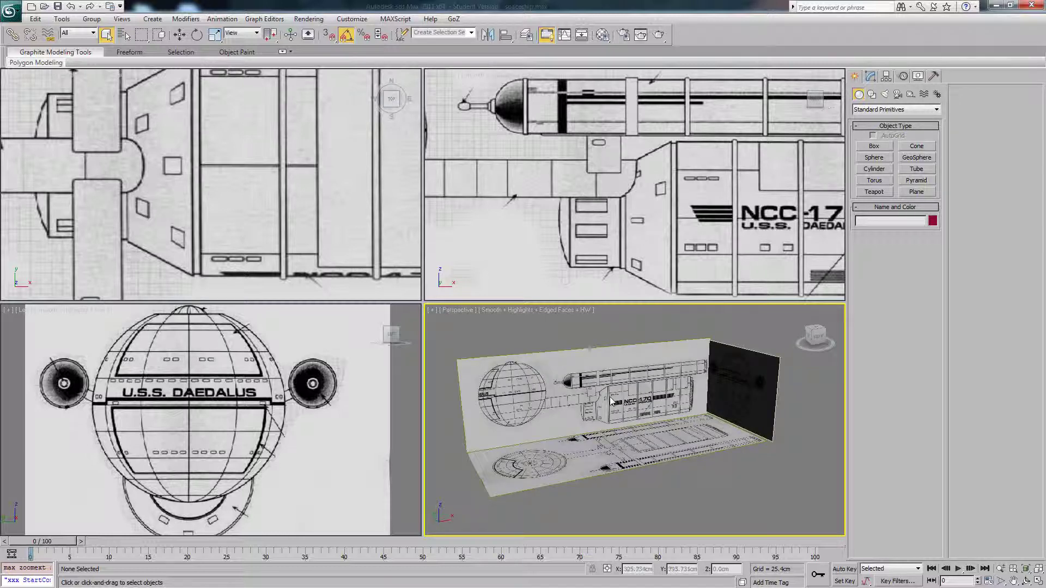
{"action": "key", "text": "ctrl+shift+z"}
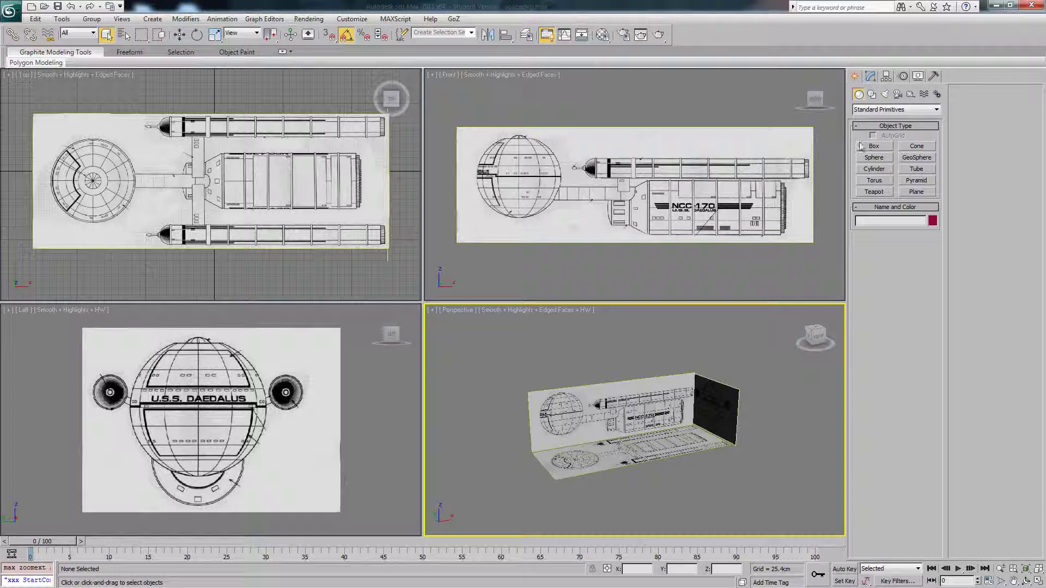
{"action": "left_click", "coordinate": [875, 170]}
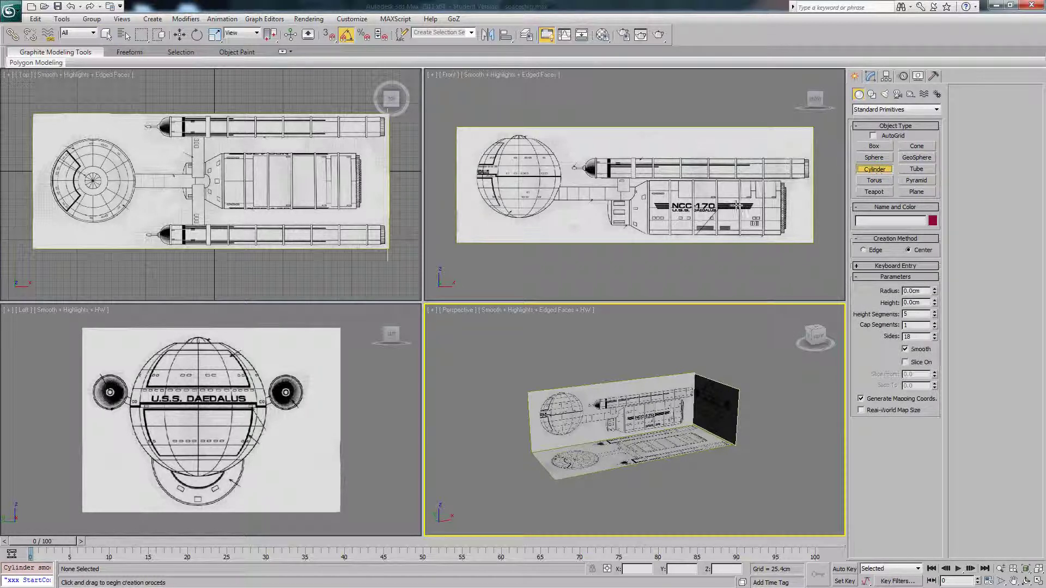
{"action": "scroll", "coordinate": [721, 206], "scroll_direction": "up", "scroll_amount": 3}
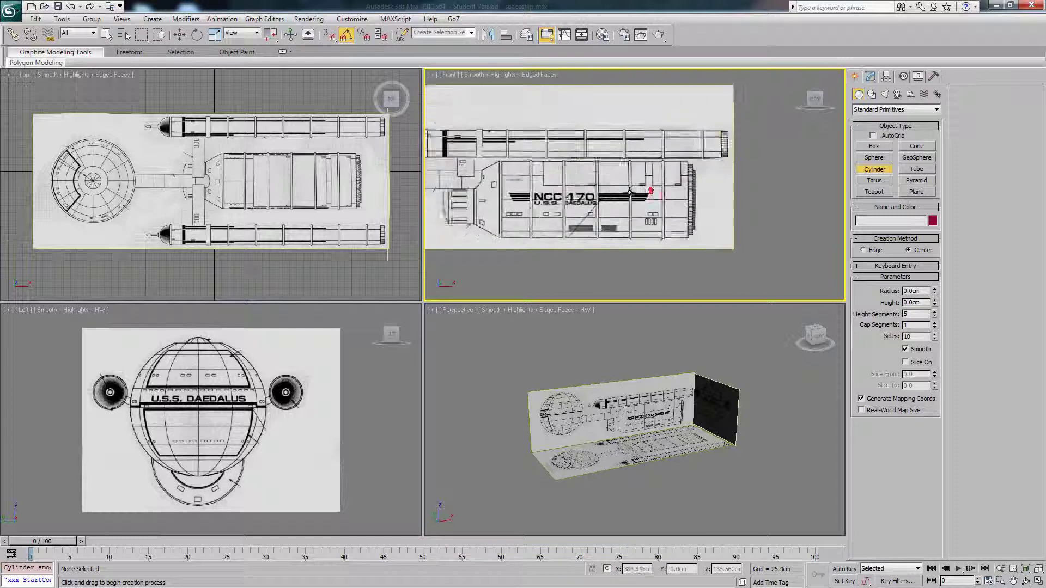
{"action": "middle_click_drag", "start_coordinate": [596, 159], "coordinate": [701, 199]}
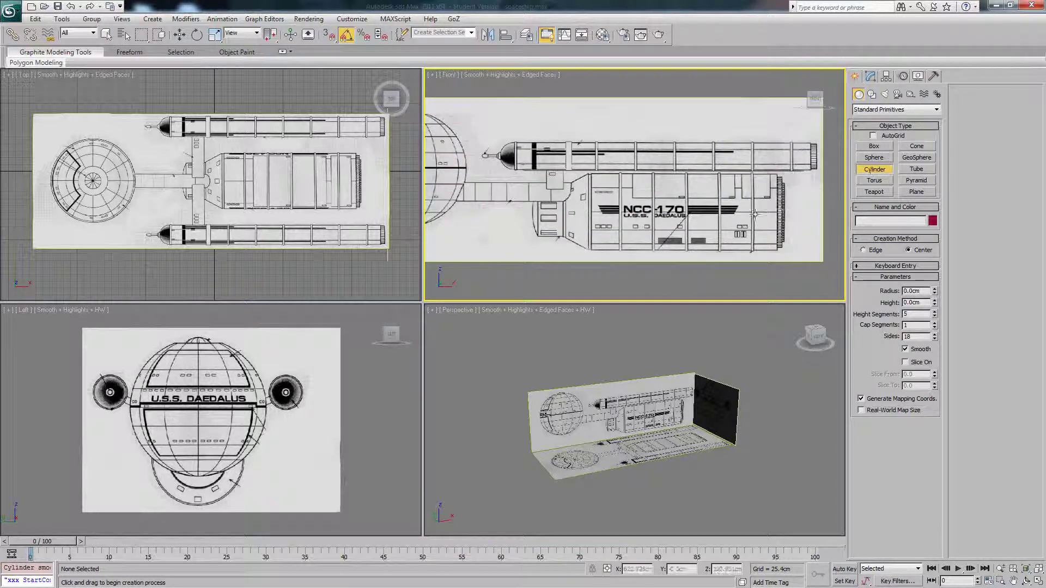
{"action": "left_click_drag", "start_coordinate": [751, 210], "coordinate": [769, 247]}
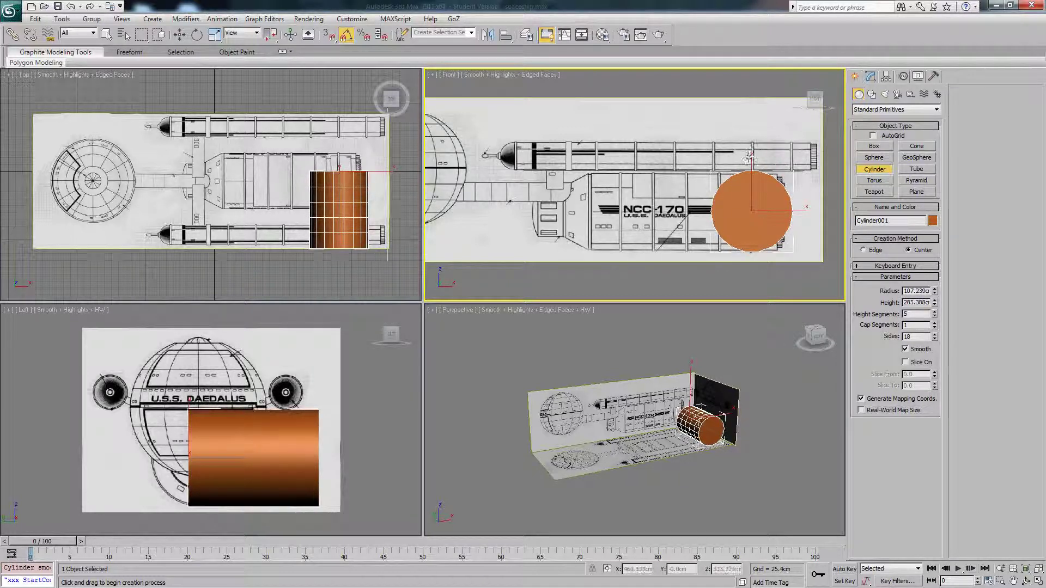
Rotate the cylinder -90° about the Z axis with angle snap so it lies lengthwise along the secondary hull.
{"action": "left_click", "coordinate": [194, 35]}
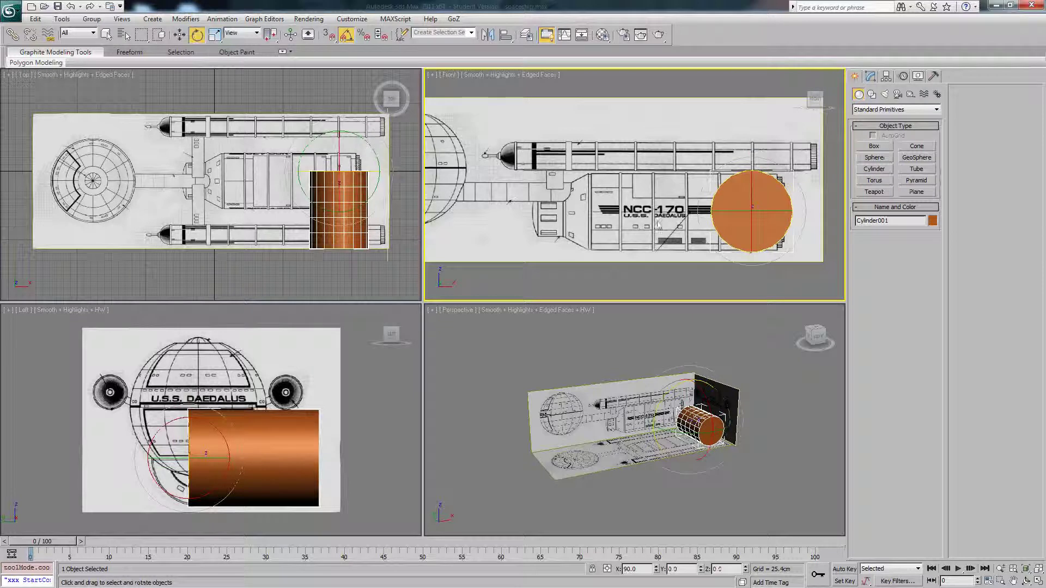
{"action": "left_click_drag", "start_coordinate": [734, 216], "coordinate": [692, 207]}
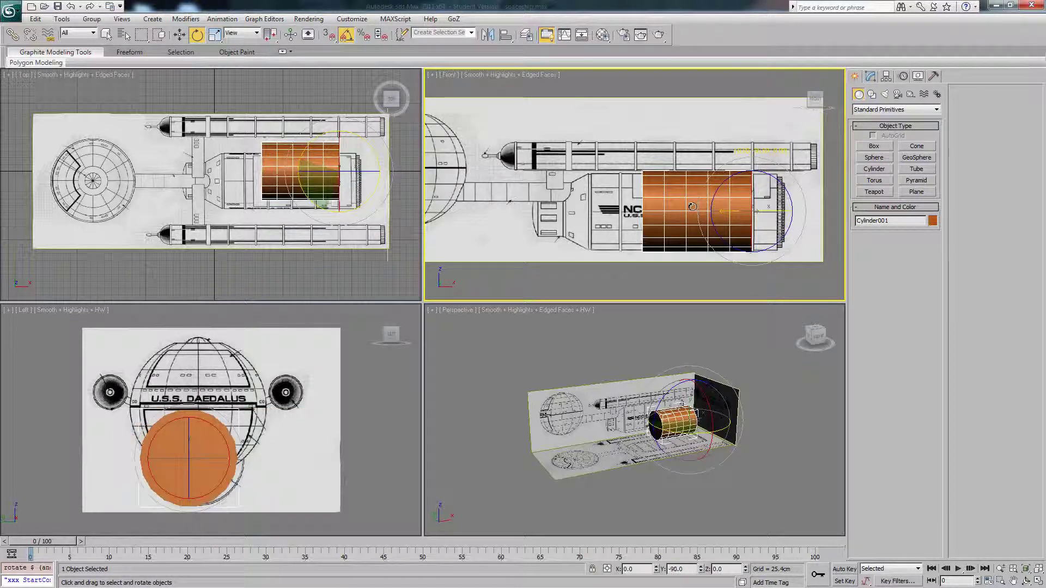
{"action": "key", "text": "ctrl+z"}
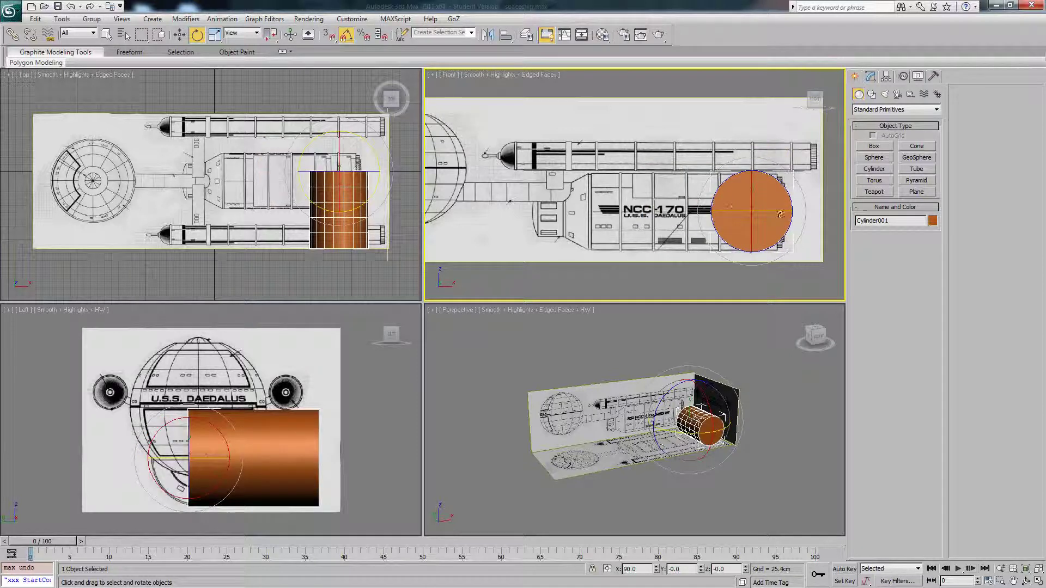
{"action": "left_click", "coordinate": [344, 39]}
{"action": "left_click_drag", "start_coordinate": [740, 211], "coordinate": [691, 231]}
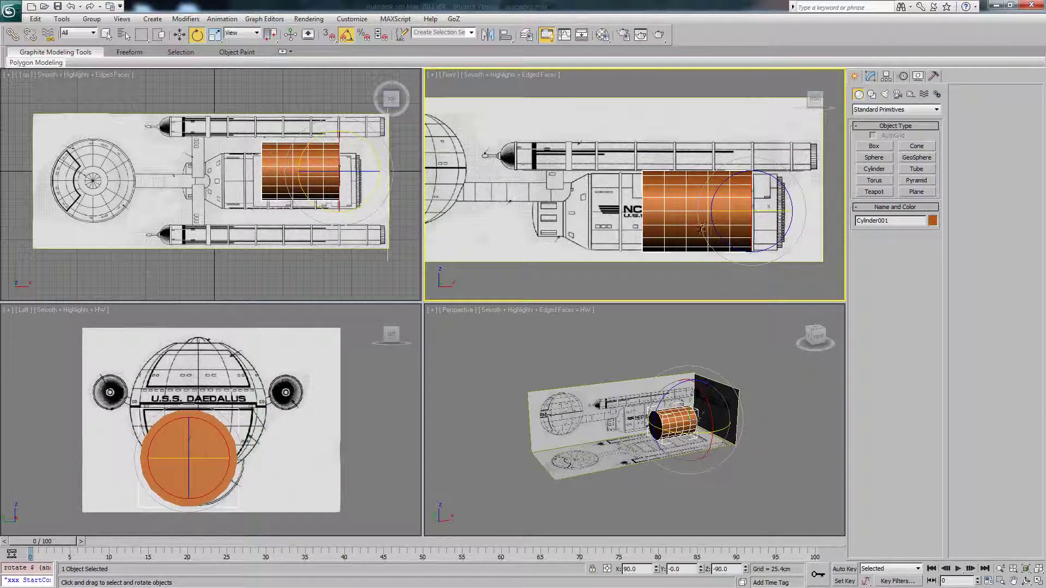
{"action": "right_click", "coordinate": [739, 205]}
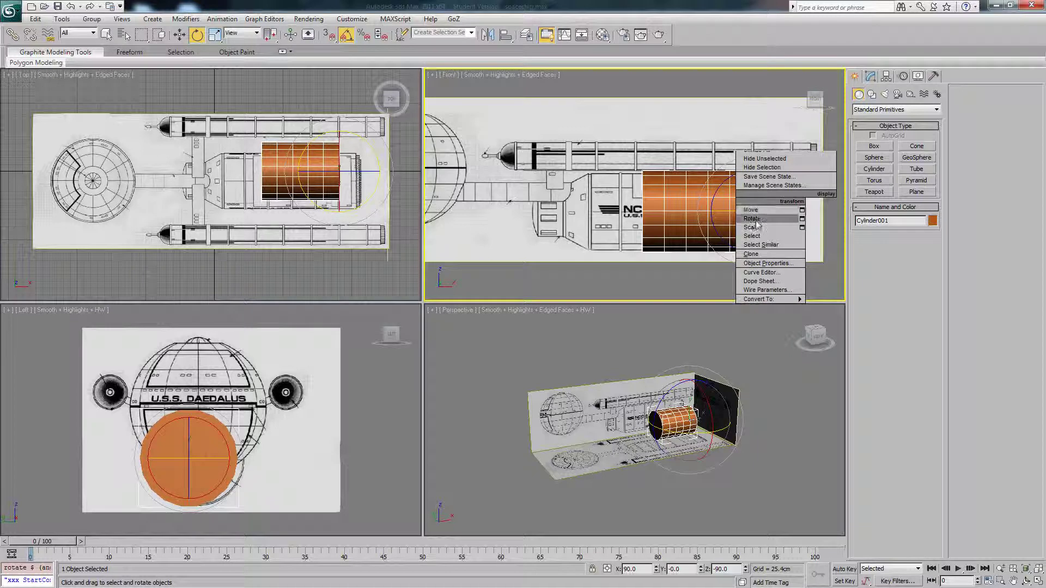
{"action": "left_click", "coordinate": [706, 210]}
{"action": "middle_click_drag", "start_coordinate": [729, 206], "coordinate": [717, 208]}
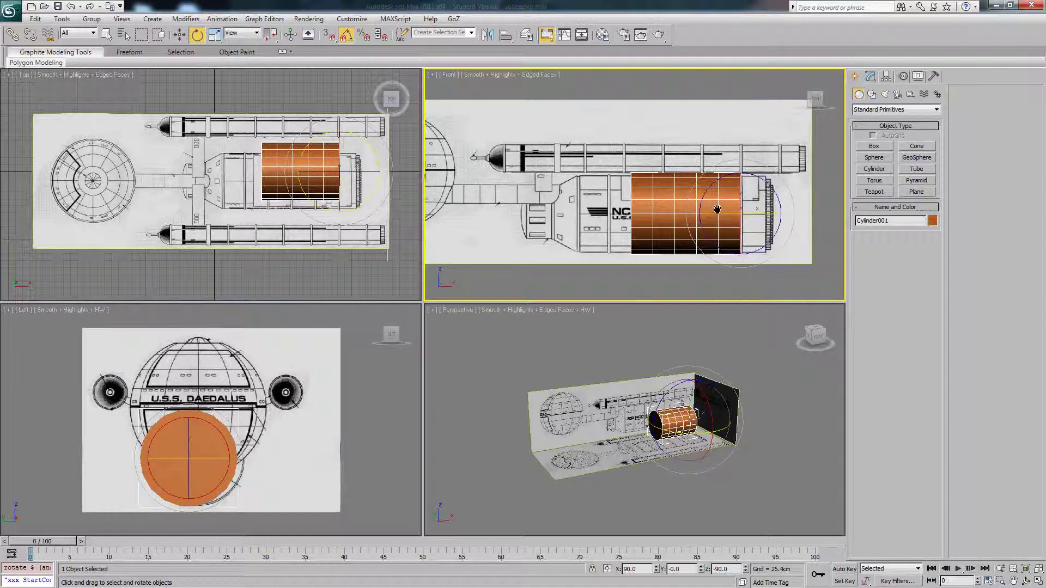
{"action": "key", "text": "w"}
{"action": "key", "text": "e"}
{"action": "key", "text": "r"}
{"action": "key", "text": "w"}
{"action": "key", "text": "e"}
{"action": "key", "text": "r"}
Move the cylinder along X to the rear edge of the secondary hull and lengthen it to about 491 cm.
{"action": "key", "text": "w"}
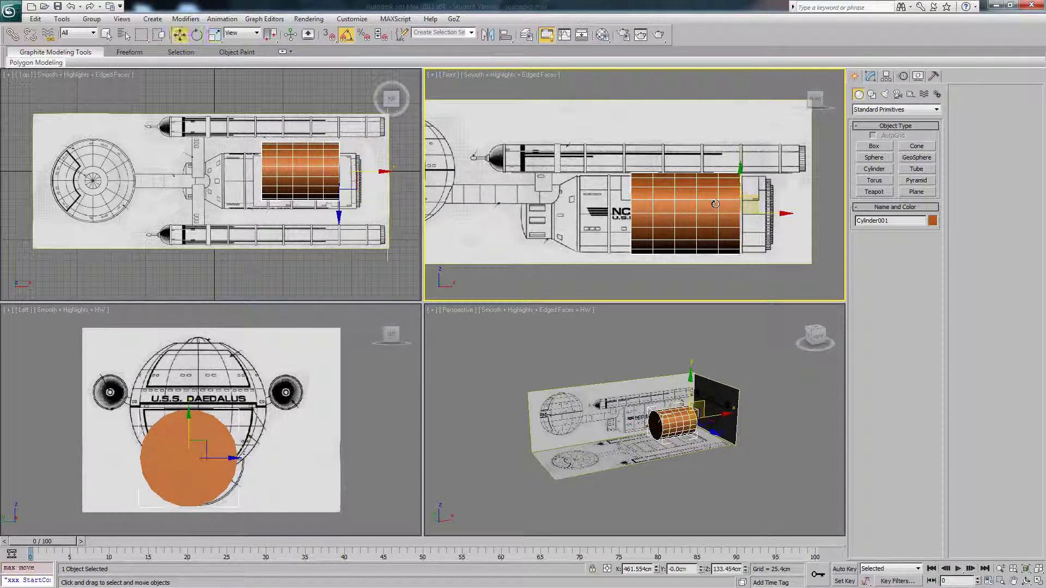
{"action": "middle_click_drag", "start_coordinate": [766, 213], "coordinate": [725, 213]}
{"action": "left_click_drag", "start_coordinate": [737, 212], "coordinate": [759, 210]}
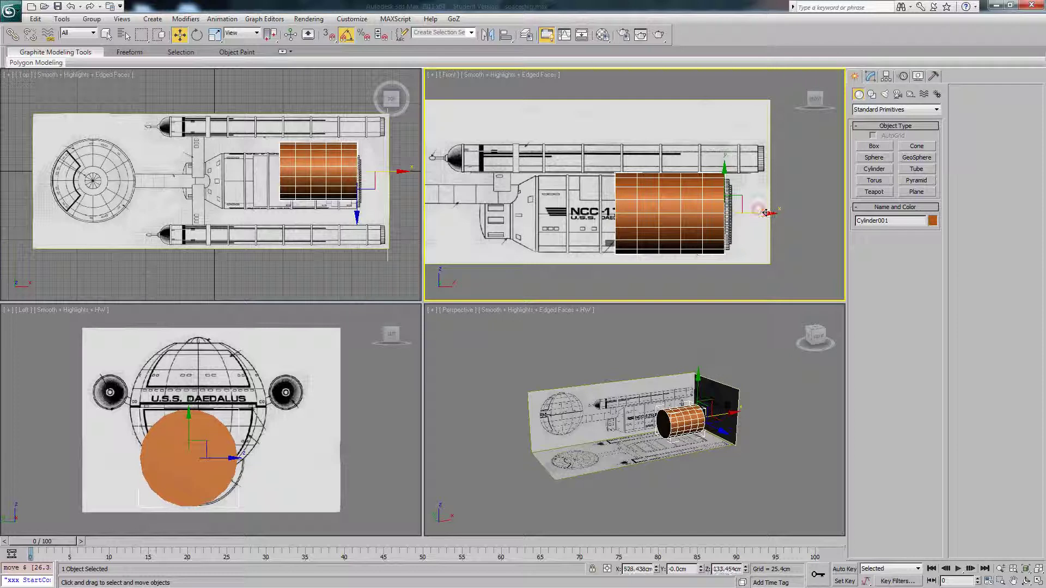
{"action": "left_click", "coordinate": [872, 74]}
{"action": "left_click_drag", "start_coordinate": [935, 302], "coordinate": [932, 256]}
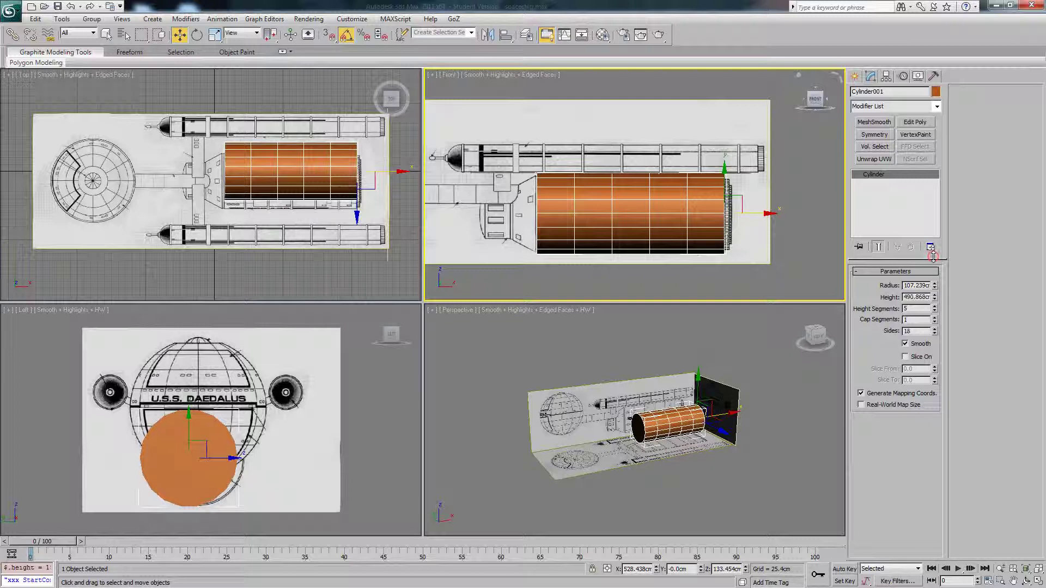
Switch the cylinder to see-through display in order to compare it with the side blueprint.
{"action": "scroll", "coordinate": [724, 196], "scroll_direction": "up", "scroll_amount": 5}
{"action": "scroll", "coordinate": [712, 184], "scroll_direction": "down", "scroll_amount": 2}
{"action": "middle_click_drag", "start_coordinate": [712, 198], "coordinate": [712, 184]}
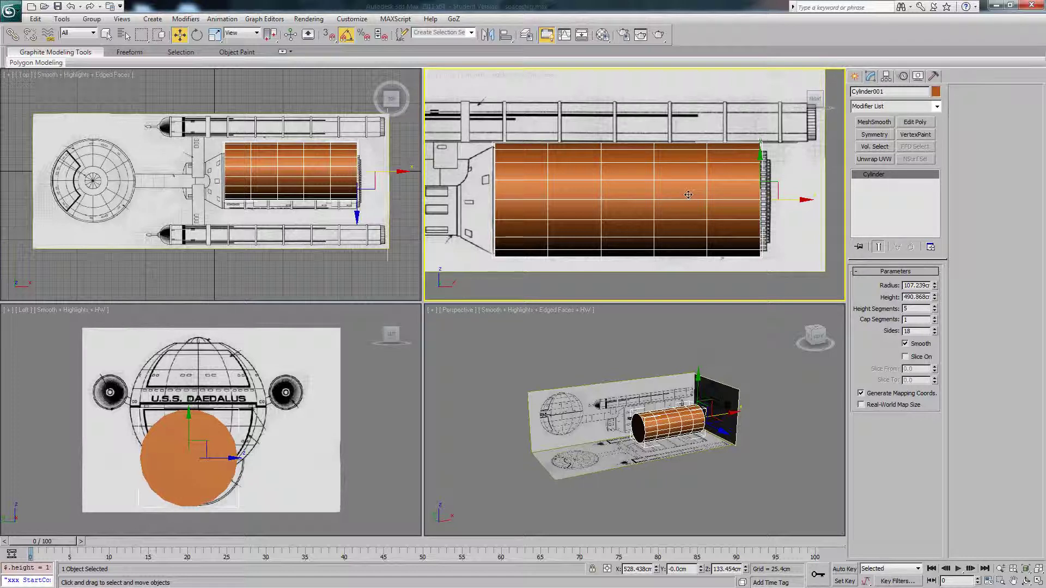
{"action": "key", "text": "alt+x"}
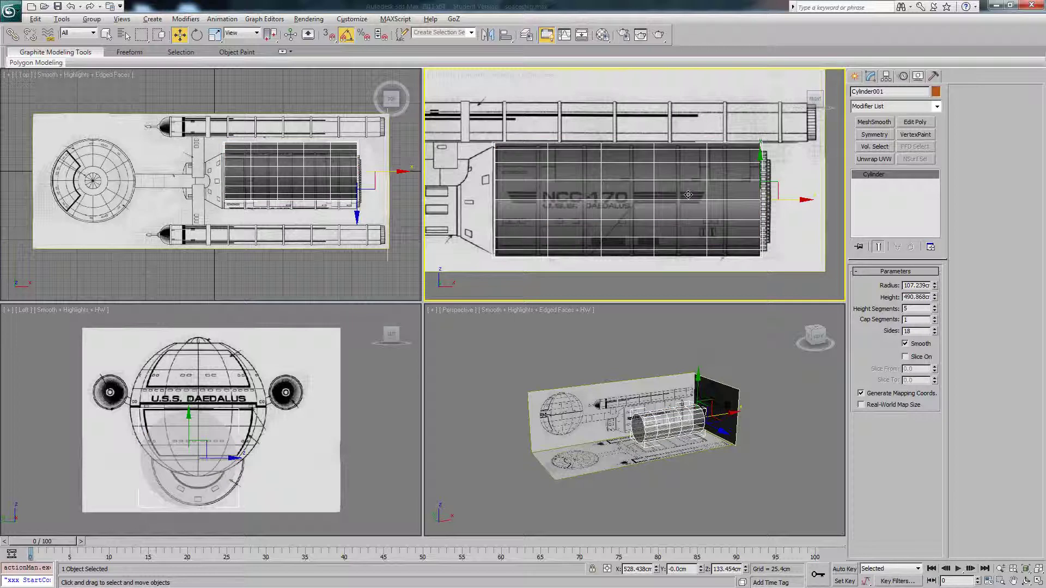
{"action": "middle_click_drag", "start_coordinate": [714, 200], "coordinate": [666, 197]}
Try toggling the wireframe, edged-faces and see-through display modes on the cylinder in the Front view.
{"action": "key", "text": "F3"}
{"action": "key", "text": "F3"}
{"action": "key", "text": "F4"}
{"action": "key", "text": "F4"}
{"action": "key", "text": "alt+x"}
{"action": "key", "text": "alt+x"}
{"action": "key", "text": "alt+x"}
{"action": "key", "text": "alt+x"}
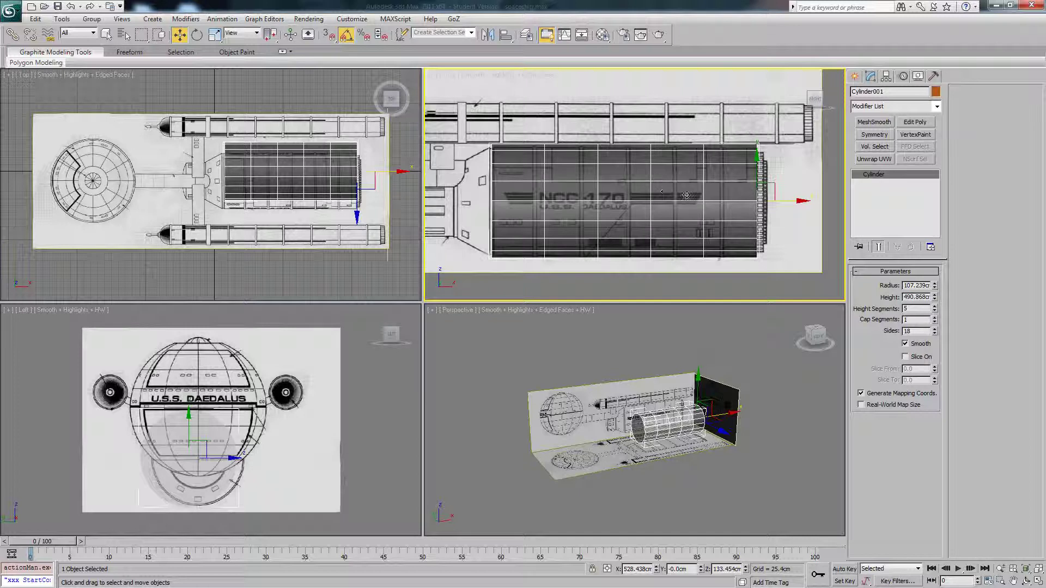
{"action": "key", "text": "alt+x"}
{"action": "key", "text": "alt+x"}
{"action": "middle_click_drag", "start_coordinate": [727, 246], "coordinate": [747, 223]}
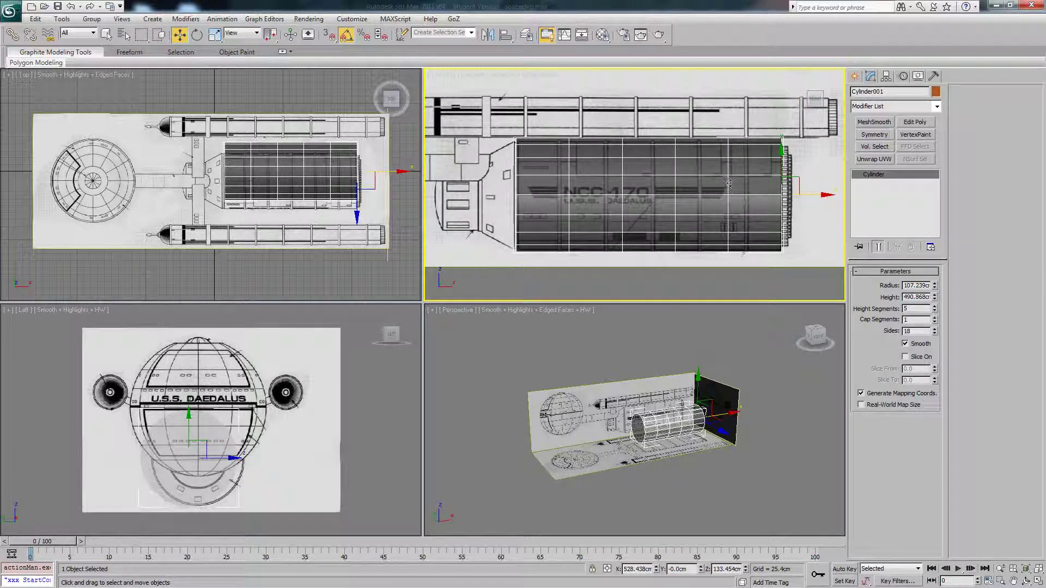
Set the cylinder's number of sides to 20.
{"action": "middle_click_drag", "start_coordinate": [627, 375], "coordinate": [581, 405], "text": "alt"}
{"action": "scroll", "coordinate": [643, 382], "scroll_direction": "up", "scroll_amount": 5}
{"action": "middle_click_drag", "start_coordinate": [213, 413], "coordinate": [273, 383]}
{"action": "scroll", "coordinate": [275, 380], "scroll_direction": "up", "scroll_amount": 3}
{"action": "key", "text": "F4"}
{"action": "middle_click_drag", "start_coordinate": [612, 433], "coordinate": [623, 468], "text": "alt"}
{"action": "left_click", "coordinate": [934, 329]}
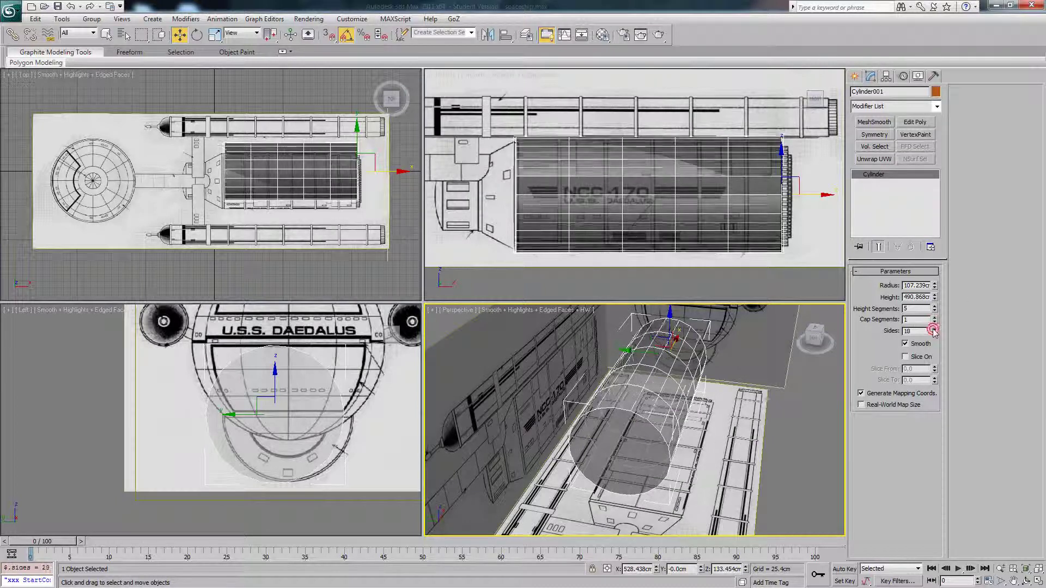
{"action": "left_click", "coordinate": [934, 329]}
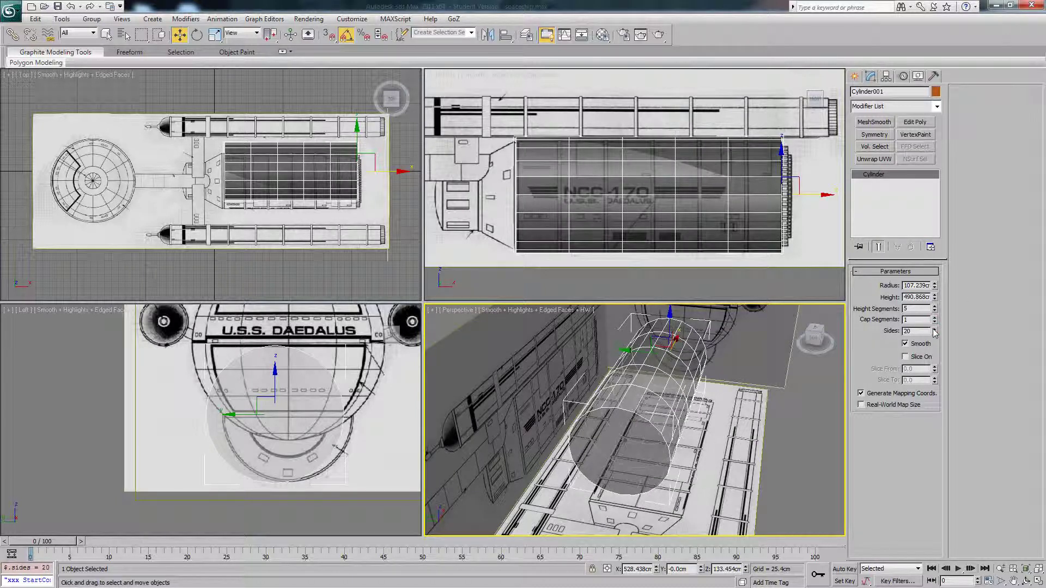
Turn off the cylinder's see-through display and reduce its height segments to 1.
{"action": "middle_click_drag", "start_coordinate": [812, 424], "coordinate": [631, 379], "text": "alt"}
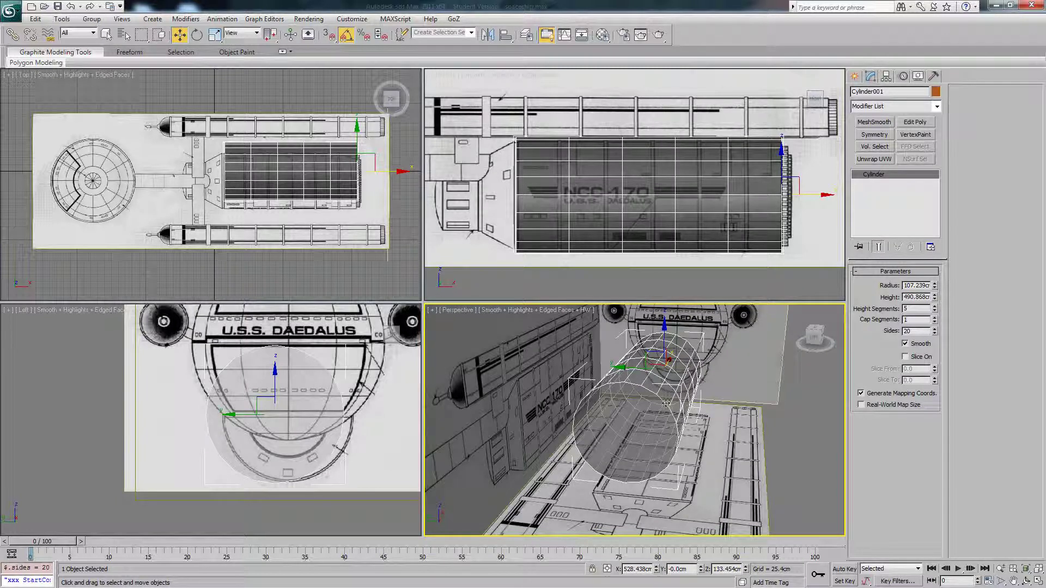
{"action": "mouse_move", "coordinate": [696, 408]}
{"action": "middle_mouse_down", "text": "alt"}
{"action": "mouse_move", "coordinate": [588, 418]}
{"action": "mouse_move", "coordinate": [705, 387]}
{"action": "mouse_move", "coordinate": [699, 409]}
{"action": "middle_mouse_up", "text": "alt"}
{"action": "key", "text": "alt+x"}
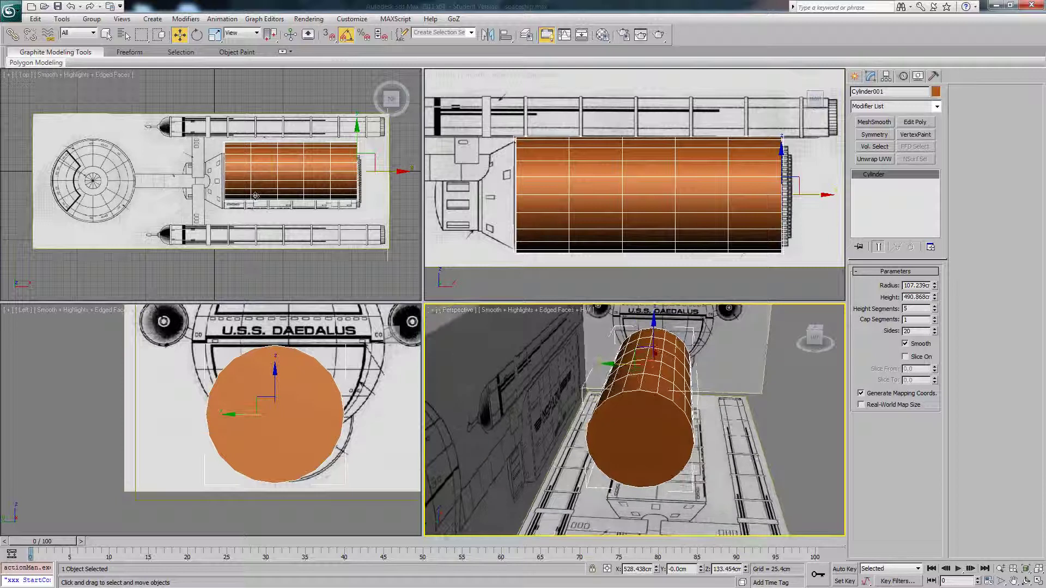
{"action": "middle_click_drag", "start_coordinate": [635, 364], "coordinate": [563, 389], "text": "alt"}
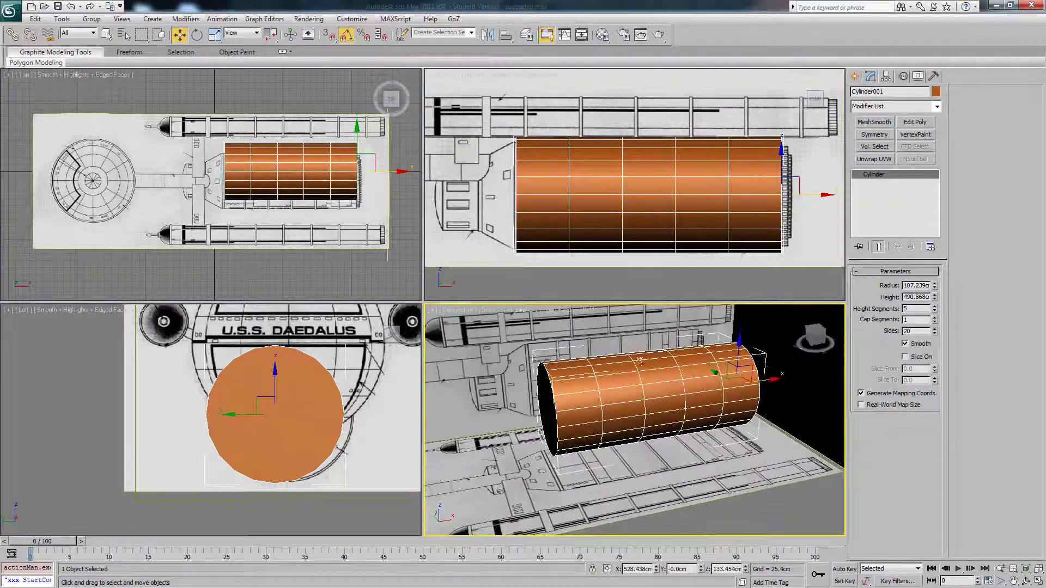
{"action": "right_click", "coordinate": [935, 309]}
{"action": "mouse_move", "coordinate": [771, 379]}
{"action": "middle_mouse_down", "text": "alt"}
{"action": "mouse_move", "coordinate": [705, 373]}
{"action": "mouse_move", "coordinate": [807, 375]}
{"action": "mouse_move", "coordinate": [770, 384]}
{"action": "middle_mouse_up", "text": "alt"}
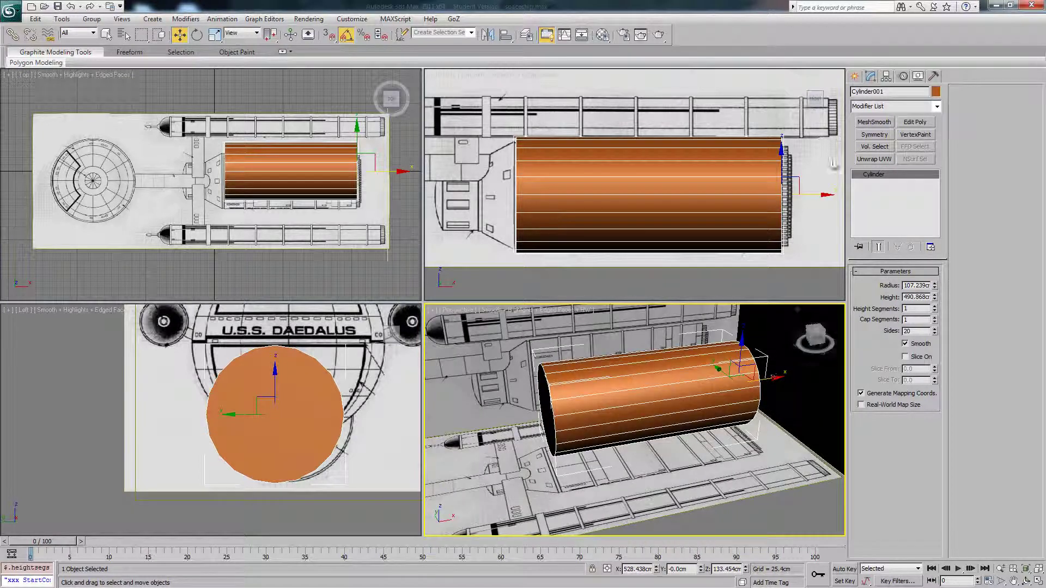
Add an Edit Poly modifier to the cylinder and select the polygon of its forward end cap.
{"action": "left_click", "coordinate": [922, 106]}
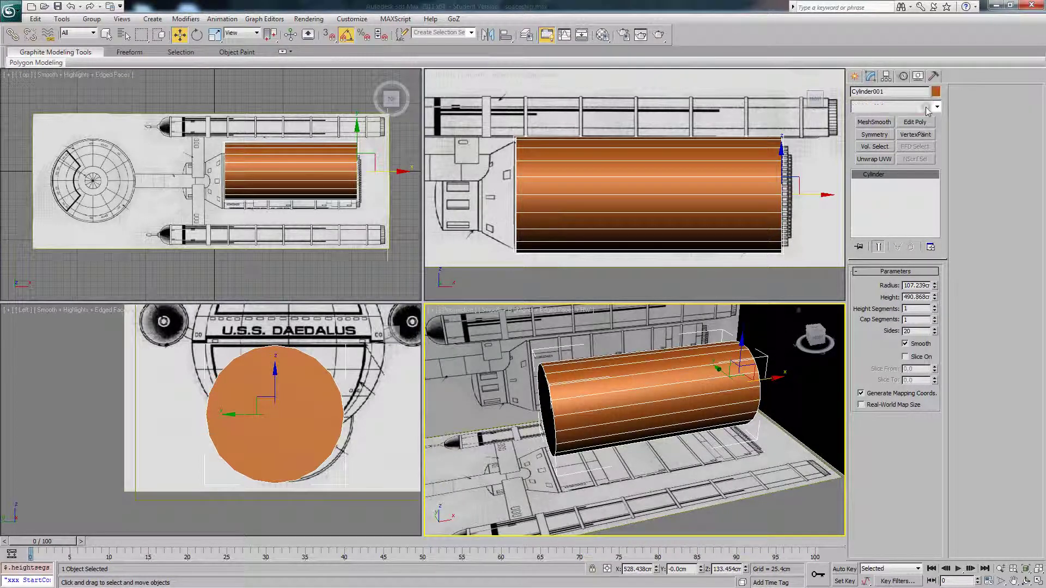
{"action": "left_click", "coordinate": [896, 354]}
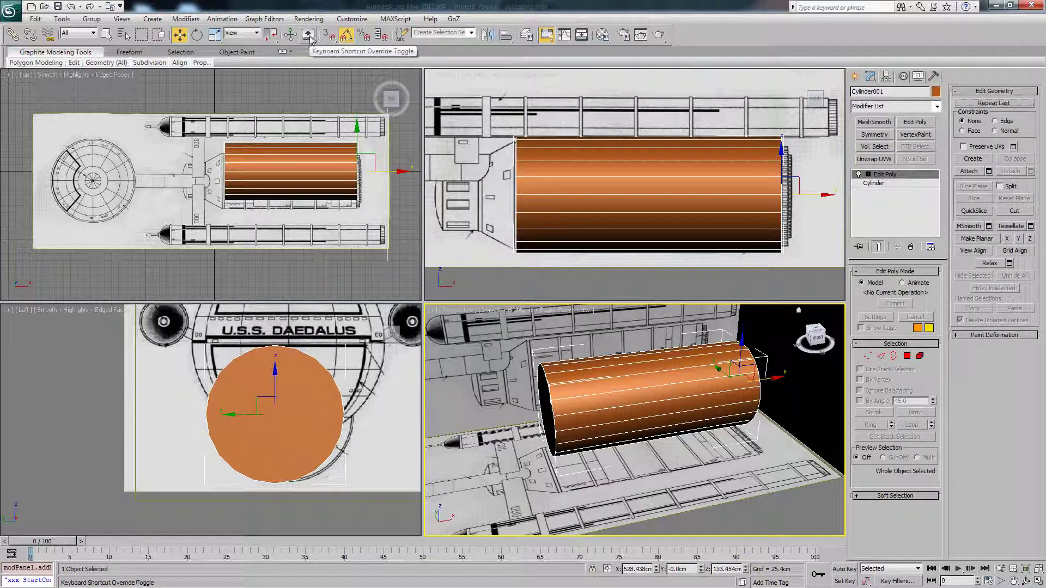
{"action": "middle_click_drag", "start_coordinate": [665, 372], "coordinate": [709, 373], "text": "alt"}
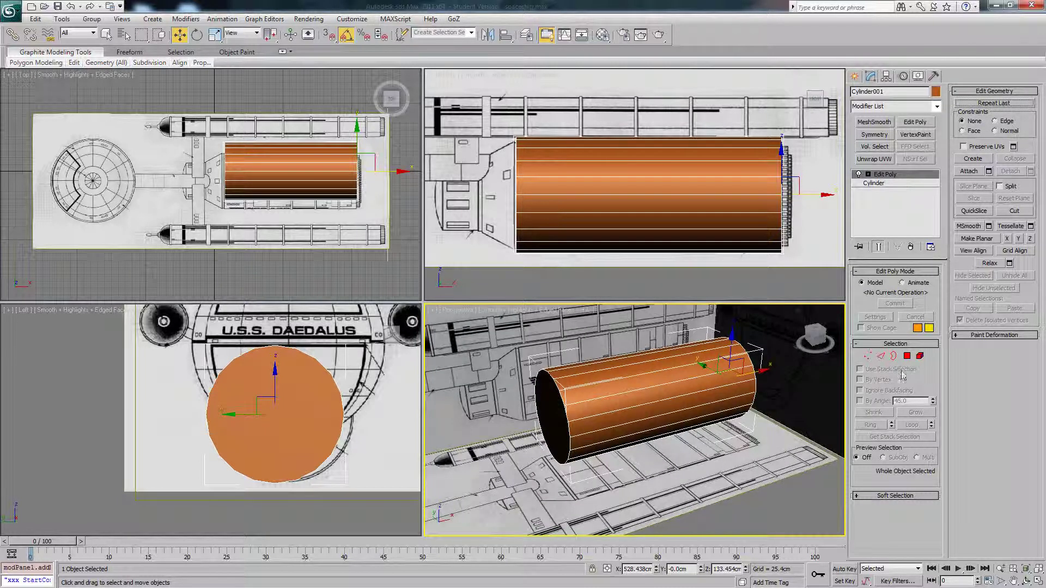
{"action": "left_click", "coordinate": [907, 356]}
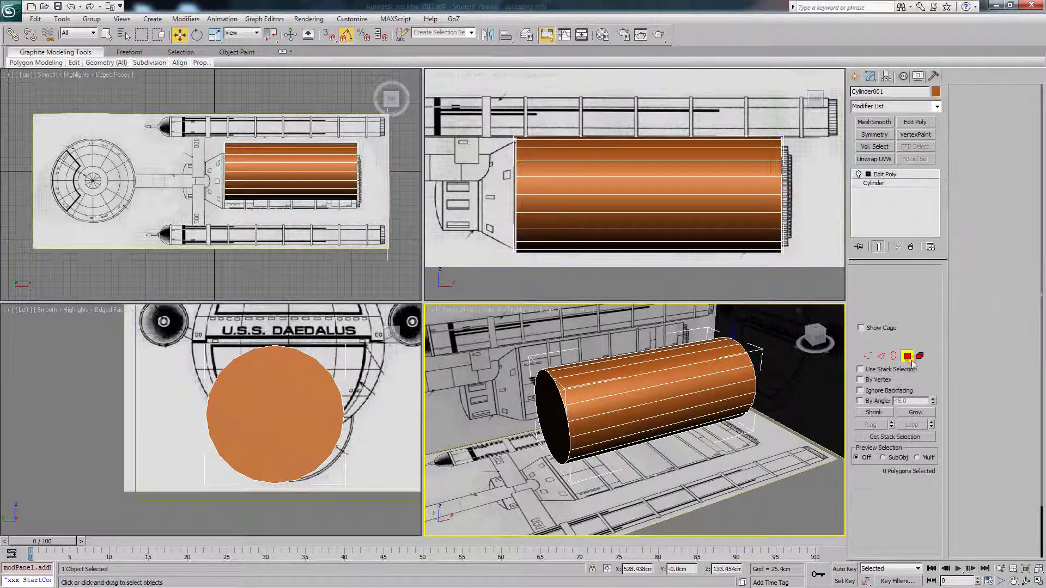
{"action": "left_click", "coordinate": [547, 409]}
{"action": "middle_click_drag", "start_coordinate": [548, 408], "coordinate": [660, 394], "text": "alt"}
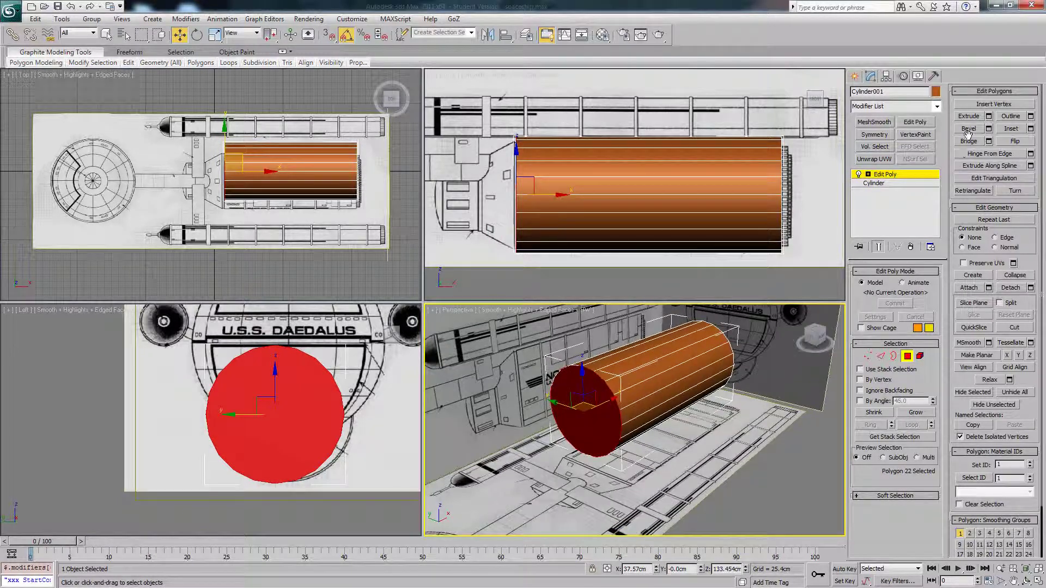
Bevel the selected end cap with a height of 63.399 cm and an outline of -36.072 cm, using see-through display to match the hull's taper.
{"action": "left_click", "coordinate": [989, 129]}
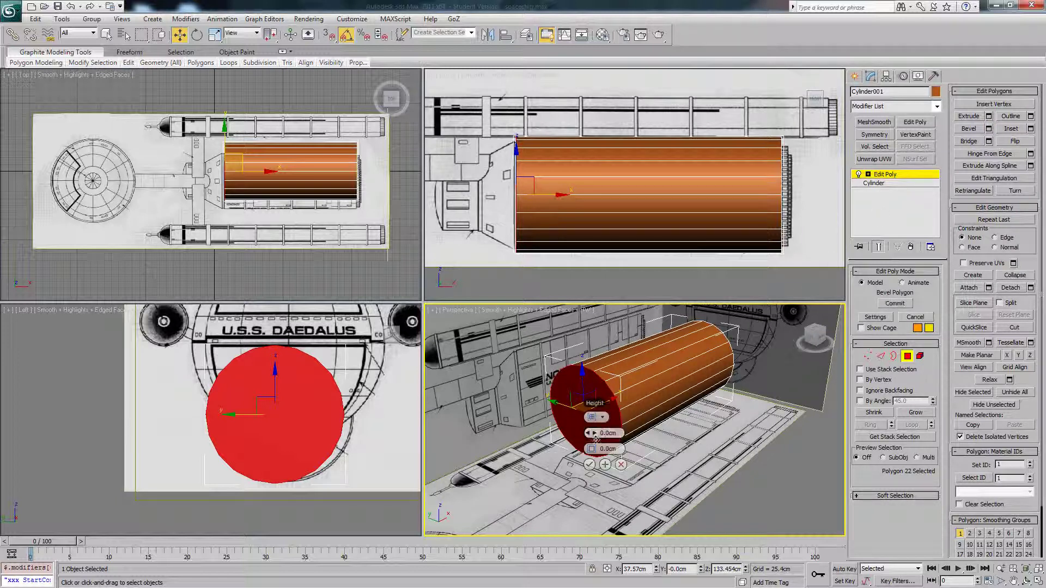
{"action": "left_click_drag", "start_coordinate": [593, 433], "coordinate": [560, 444]}
{"action": "middle_click_drag", "start_coordinate": [599, 180], "coordinate": [689, 188]}
{"action": "key", "text": "alt+x"}
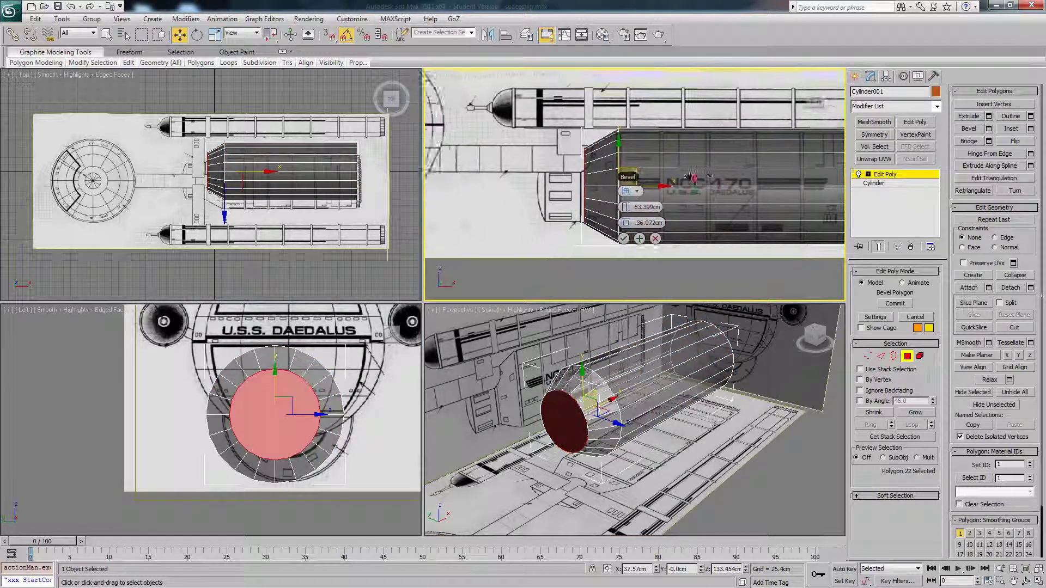
{"action": "scroll", "coordinate": [690, 191], "scroll_direction": "up", "scroll_amount": 2}
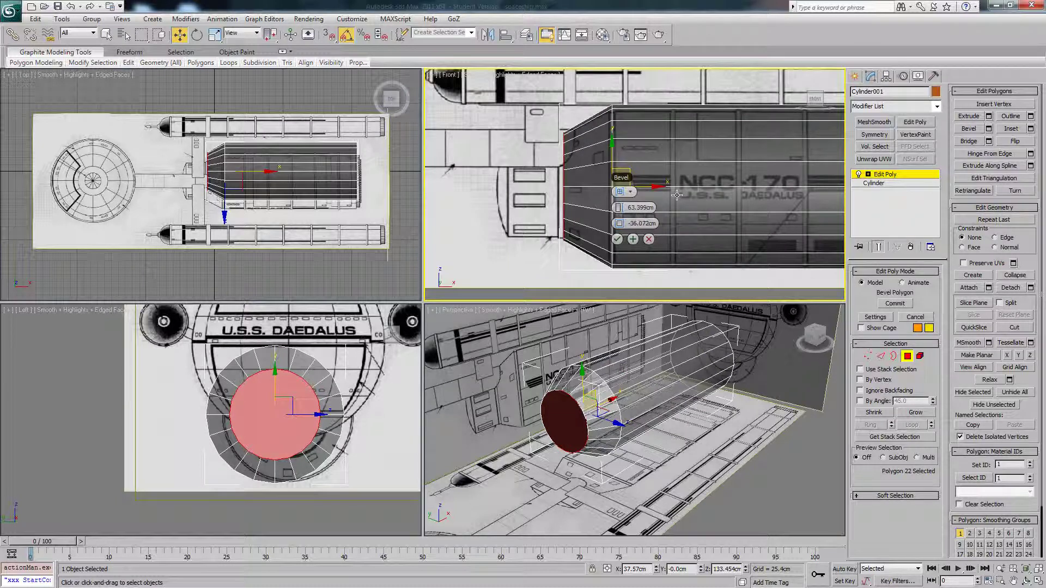
{"action": "left_click", "coordinate": [616, 240]}
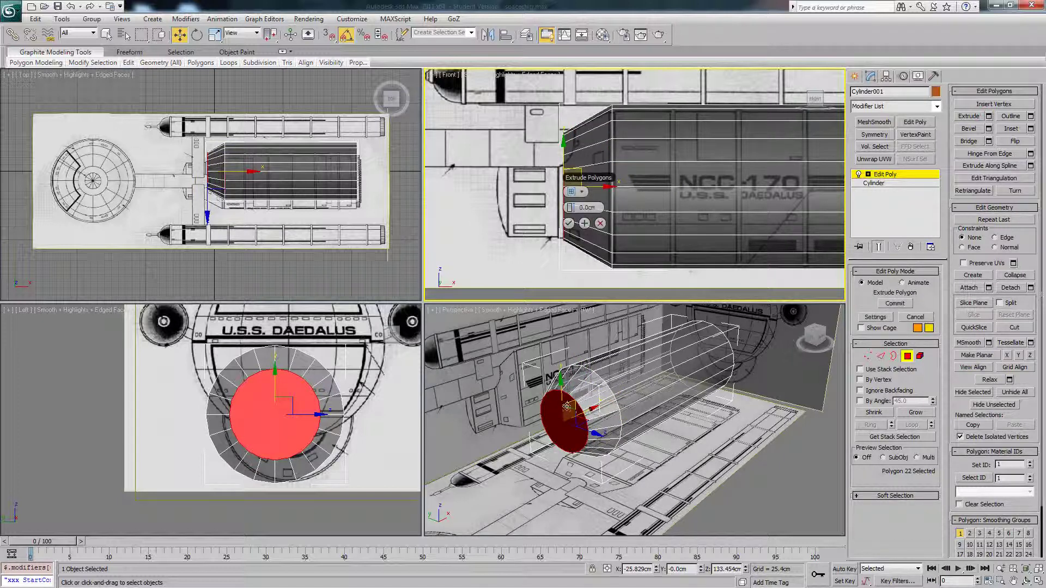
Extrude the forward end cap to the length of the blueprint's neck section, and bevel it inward into a short tapered nose.
{"action": "left_click_drag", "start_coordinate": [577, 210], "coordinate": [633, 216]}
{"action": "left_click", "coordinate": [568, 223]}
{"action": "left_click", "coordinate": [989, 129]}
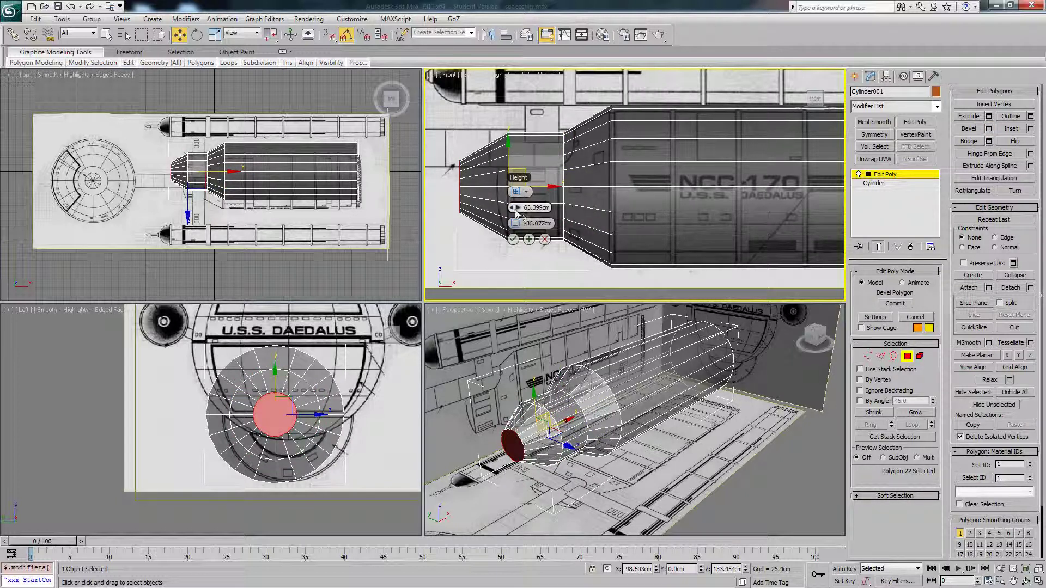
{"action": "mouse_move", "coordinate": [513, 208]}
{"action": "left_mouse_down"}
{"action": "mouse_move", "coordinate": [472, 216]}
{"action": "mouse_move", "coordinate": [499, 224]}
{"action": "left_mouse_up"}
{"action": "left_click", "coordinate": [513, 239]}
Select the polygon of the cylinder's aft end cap.
{"action": "middle_click_drag", "start_coordinate": [619, 214], "coordinate": [547, 210]}
{"action": "scroll", "coordinate": [547, 209], "scroll_direction": "down", "scroll_amount": 3}
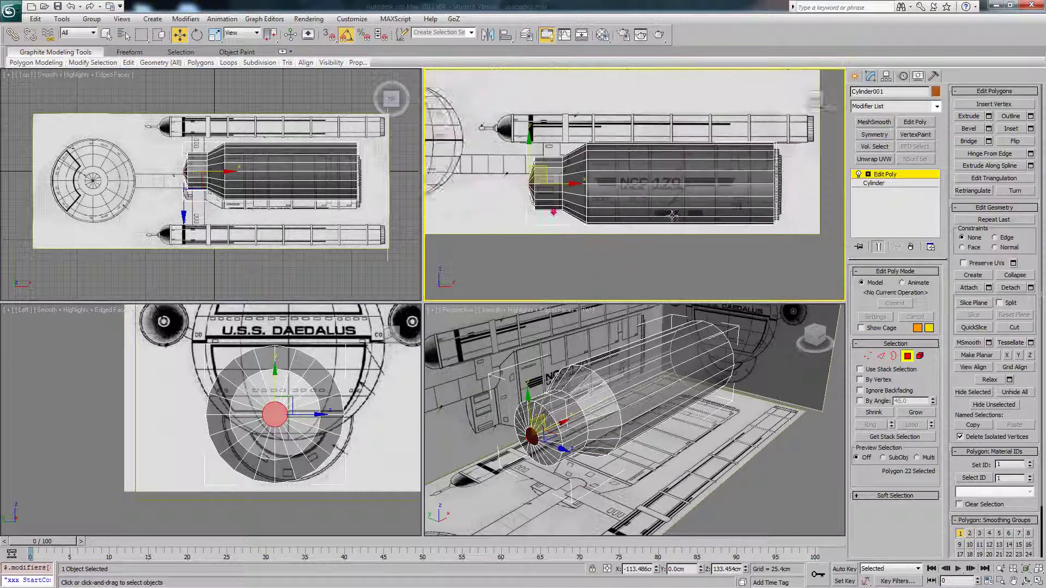
{"action": "middle_click_drag", "start_coordinate": [678, 216], "coordinate": [640, 217]}
{"action": "middle_click_drag", "start_coordinate": [720, 222], "coordinate": [666, 220]}
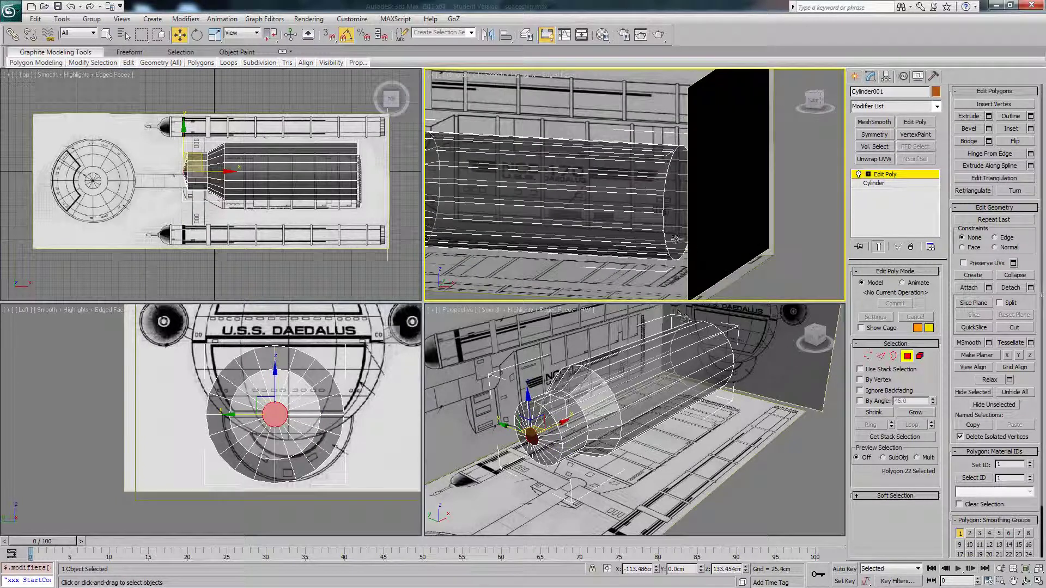
{"action": "key", "text": "l"}
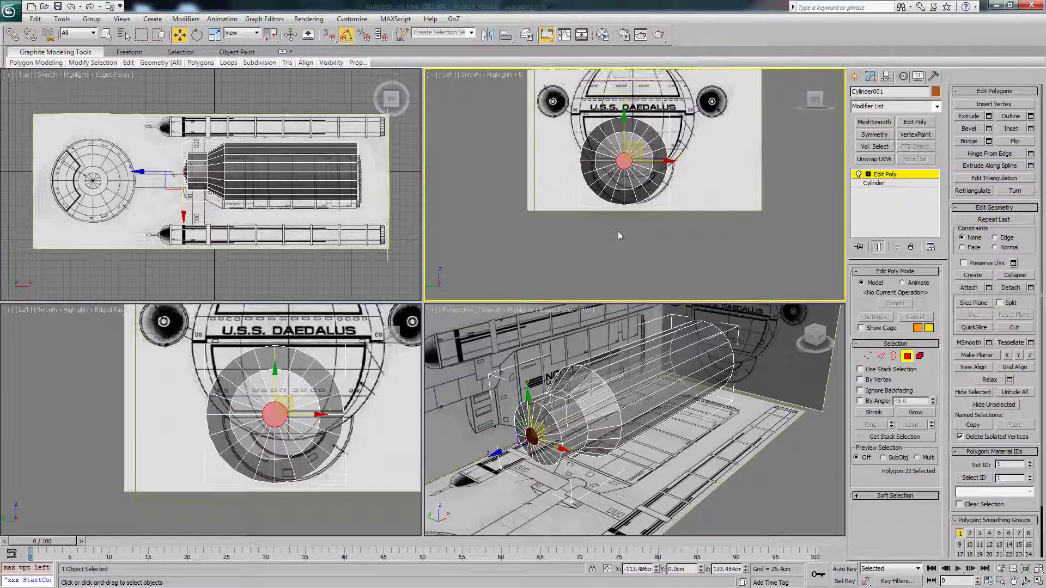
{"action": "key", "text": "f"}
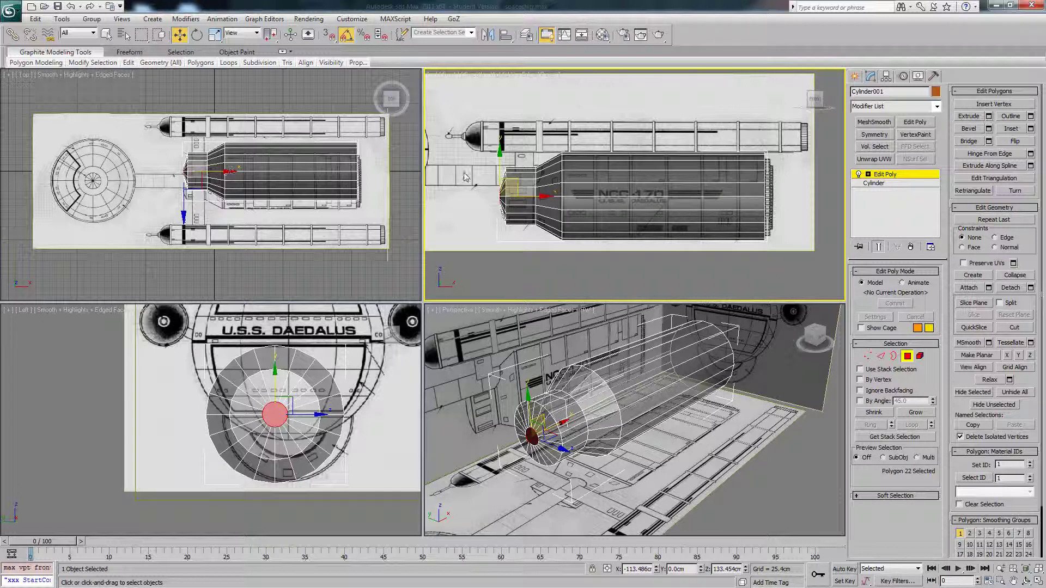
{"action": "scroll", "coordinate": [586, 168], "scroll_direction": "up", "scroll_amount": 4}
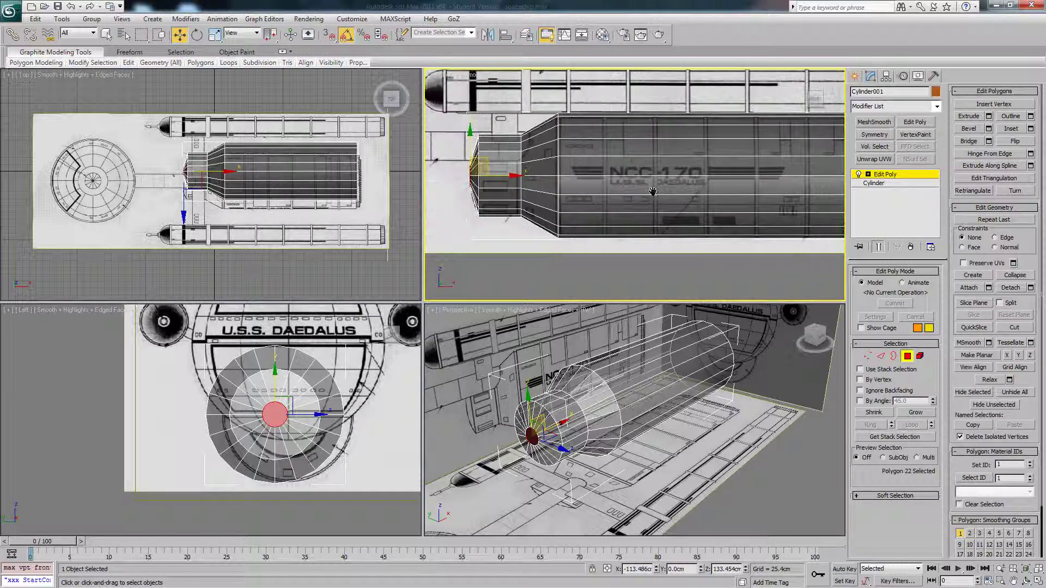
{"action": "middle_click_drag", "start_coordinate": [625, 357], "coordinate": [632, 355]}
{"action": "middle_click_drag", "start_coordinate": [626, 141], "coordinate": [630, 133]}
{"action": "key", "text": "v"}
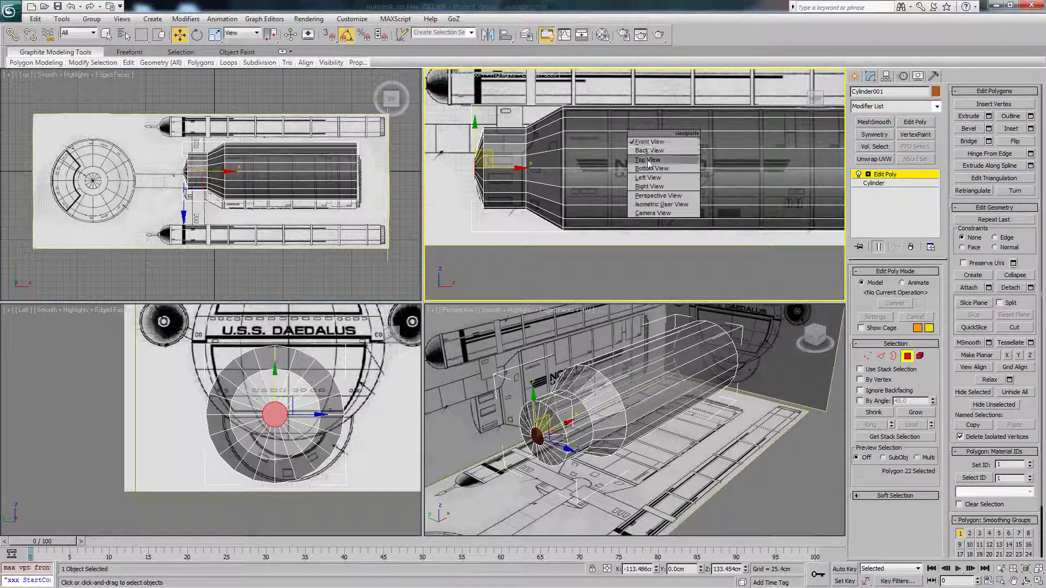
{"action": "left_click", "coordinate": [538, 238]}
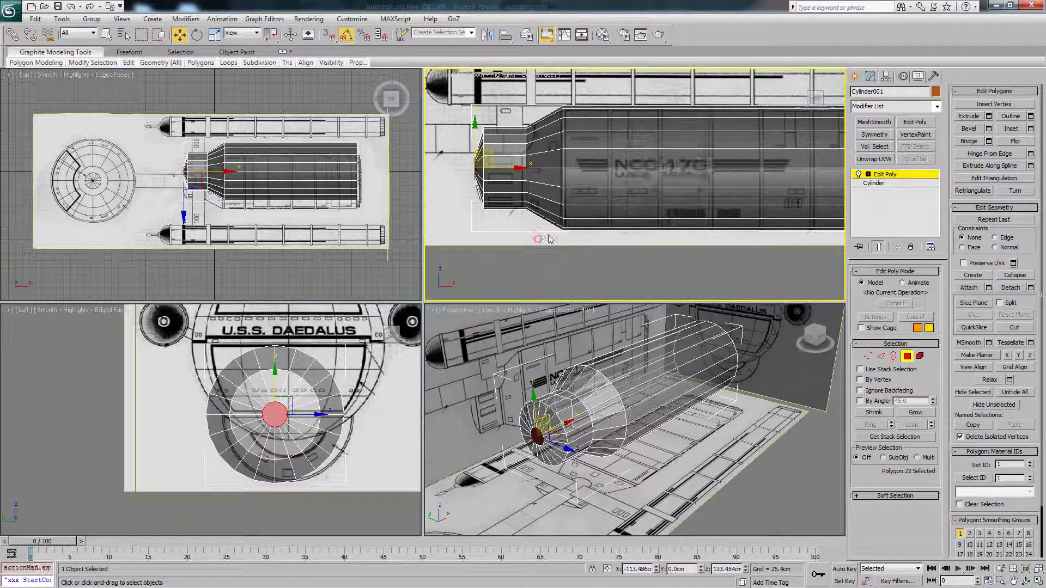
{"action": "middle_click_drag", "start_coordinate": [769, 162], "coordinate": [680, 184]}
{"action": "left_click", "coordinate": [751, 179]}
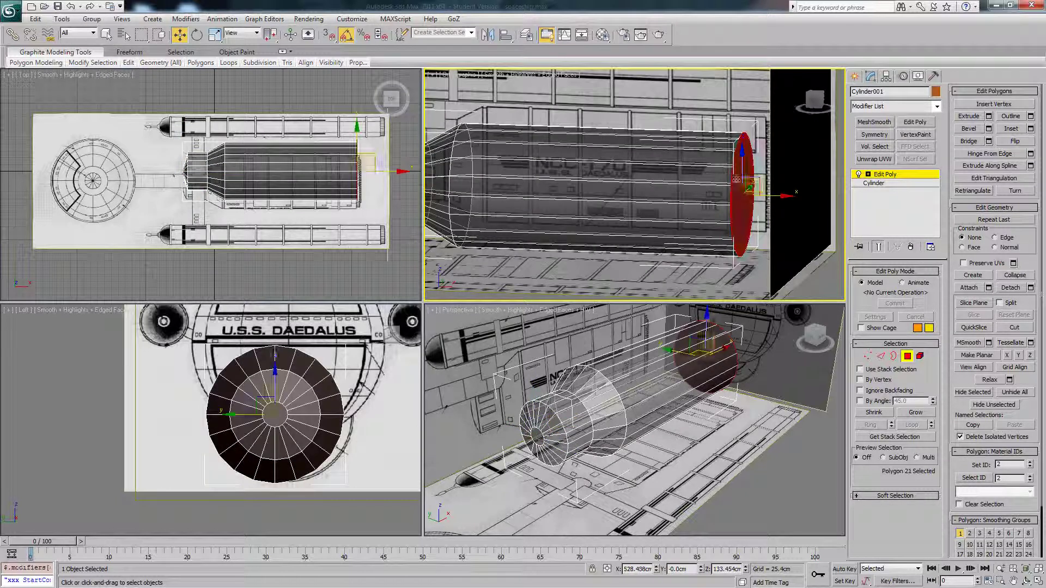
{"action": "middle_click", "coordinate": [335, 177]}
{"action": "middle_click_drag", "start_coordinate": [335, 178], "coordinate": [304, 184]}
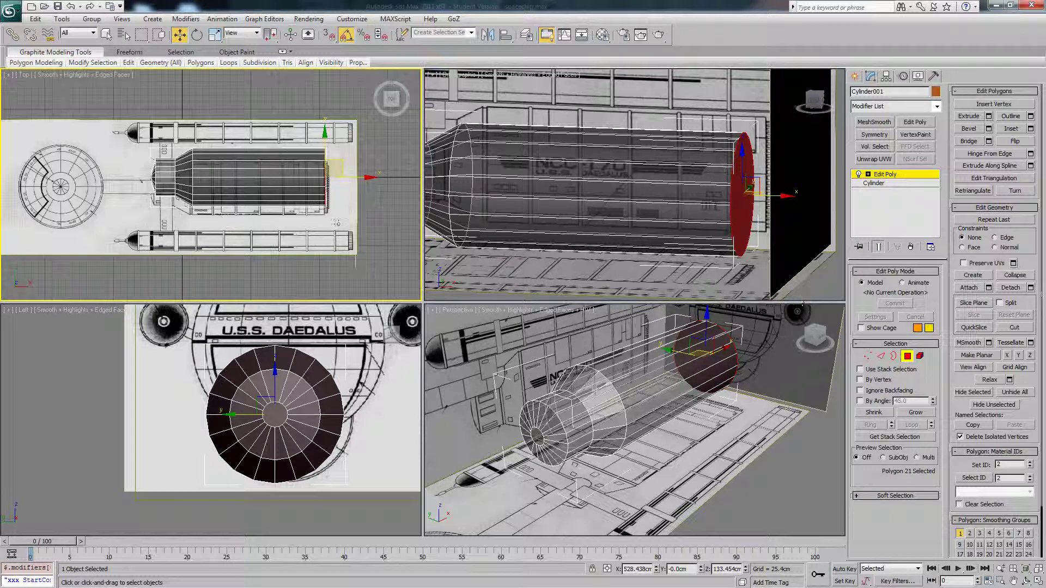
Leave polygon level and move the whole hull sideways to Y about -37 cm to align it with the top-view blueprint.
{"action": "left_click", "coordinate": [907, 356]}
{"action": "scroll", "coordinate": [327, 186], "scroll_direction": "up", "scroll_amount": 3}
{"action": "left_click_drag", "start_coordinate": [370, 133], "coordinate": [375, 147]}
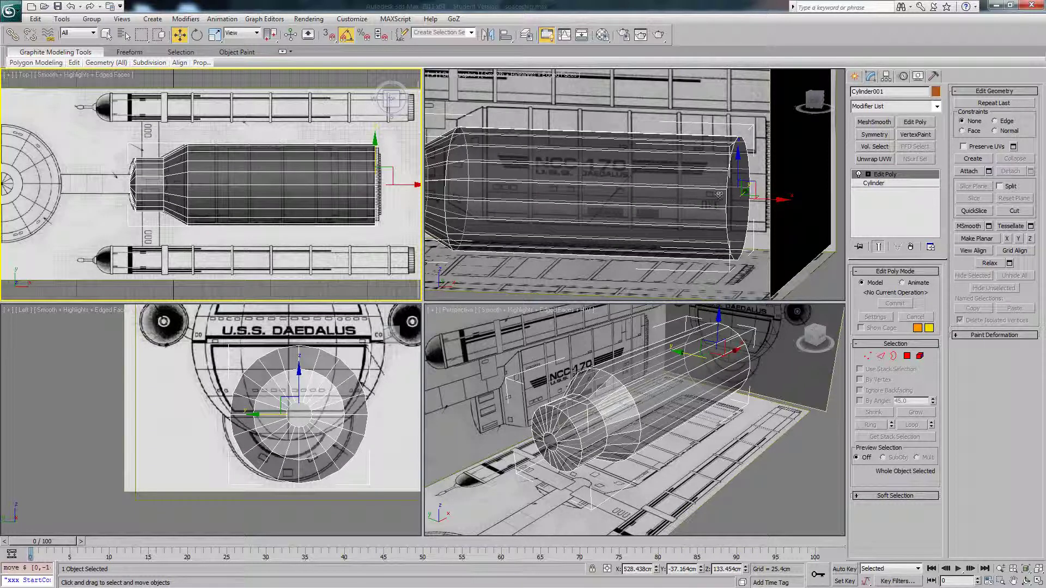
Select the hull's aft end cap polygon and inset it slightly.
{"action": "middle_click_drag", "start_coordinate": [720, 195], "coordinate": [674, 187]}
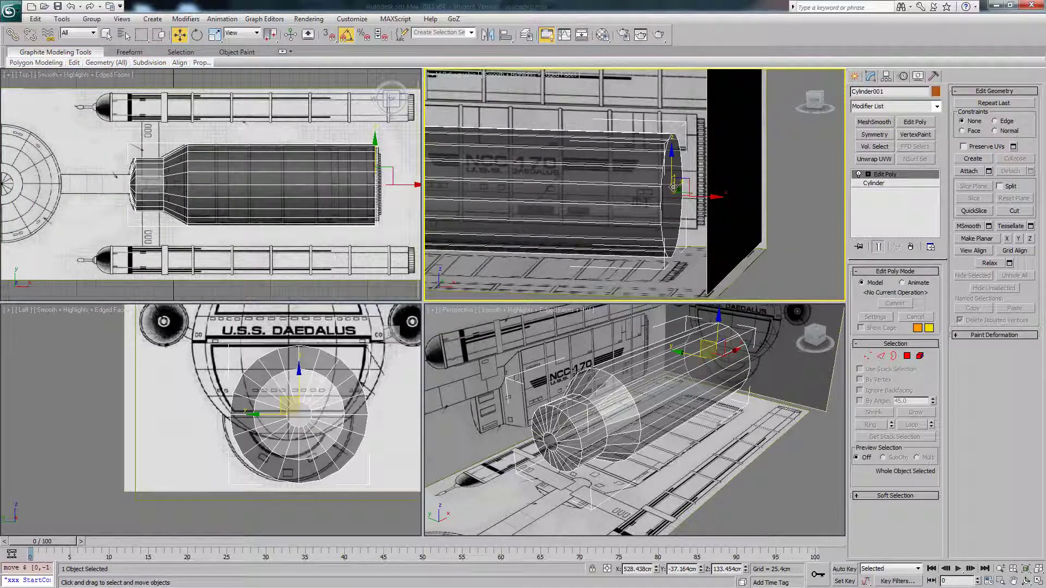
{"action": "key", "text": "f"}
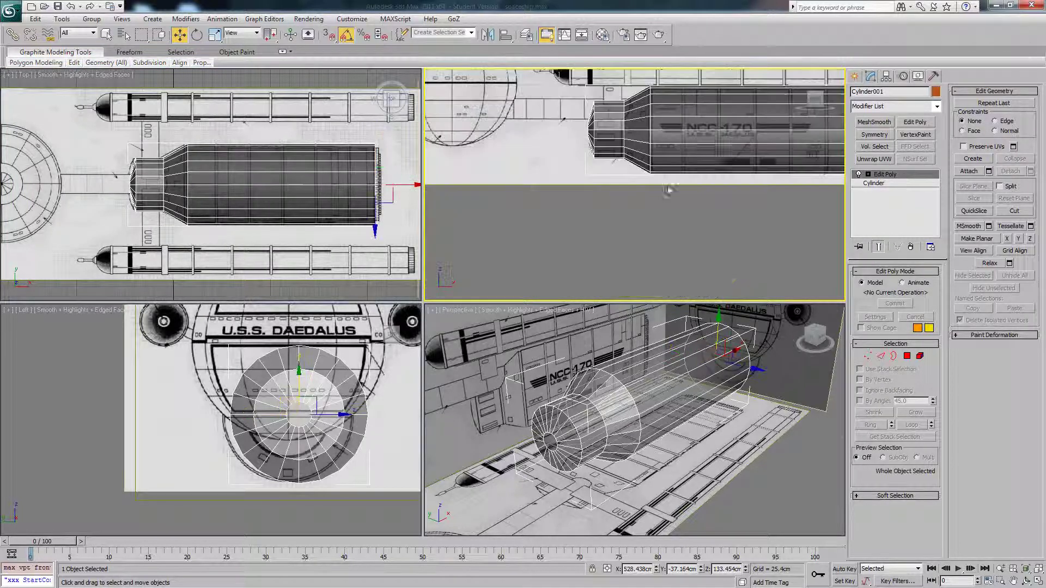
{"action": "scroll", "coordinate": [681, 248], "scroll_direction": "down", "scroll_amount": 3}
{"action": "middle_click_drag", "start_coordinate": [706, 391], "coordinate": [825, 371], "text": "alt"}
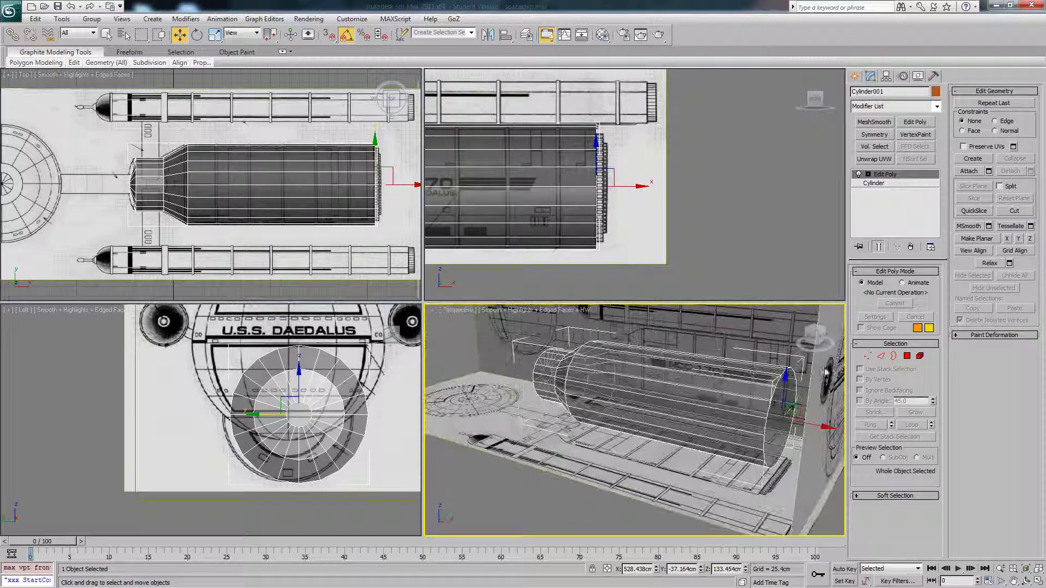
{"action": "left_click", "coordinate": [907, 356]}
{"action": "left_click", "coordinate": [771, 415]}
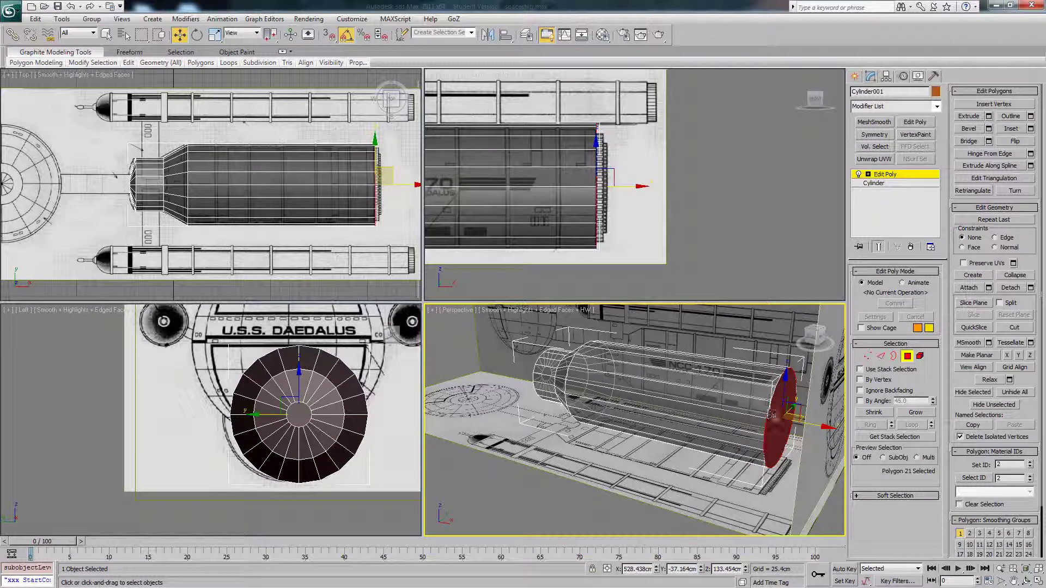
{"action": "left_click", "coordinate": [775, 426]}
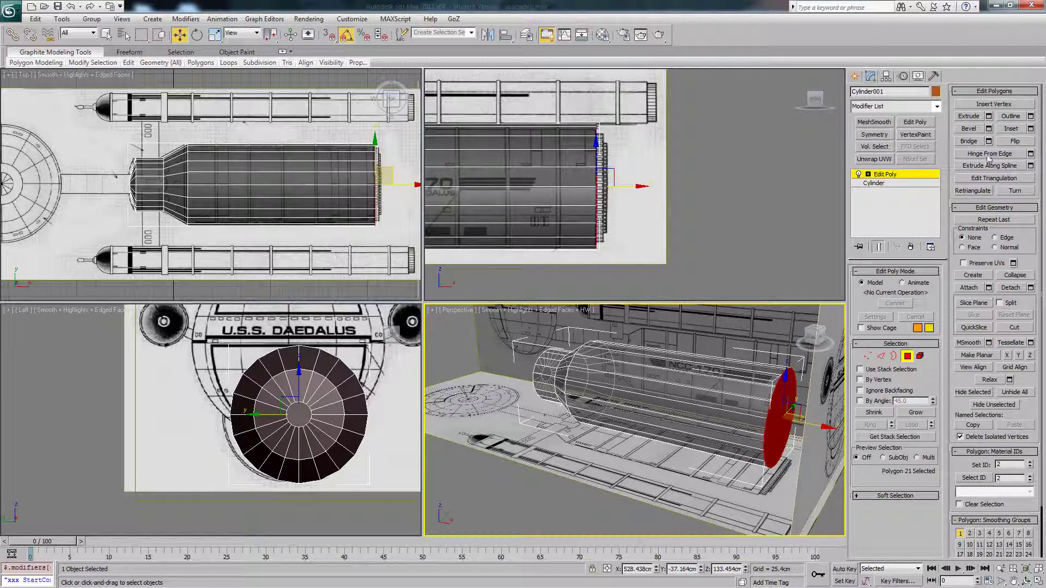
{"action": "left_click", "coordinate": [1009, 130]}
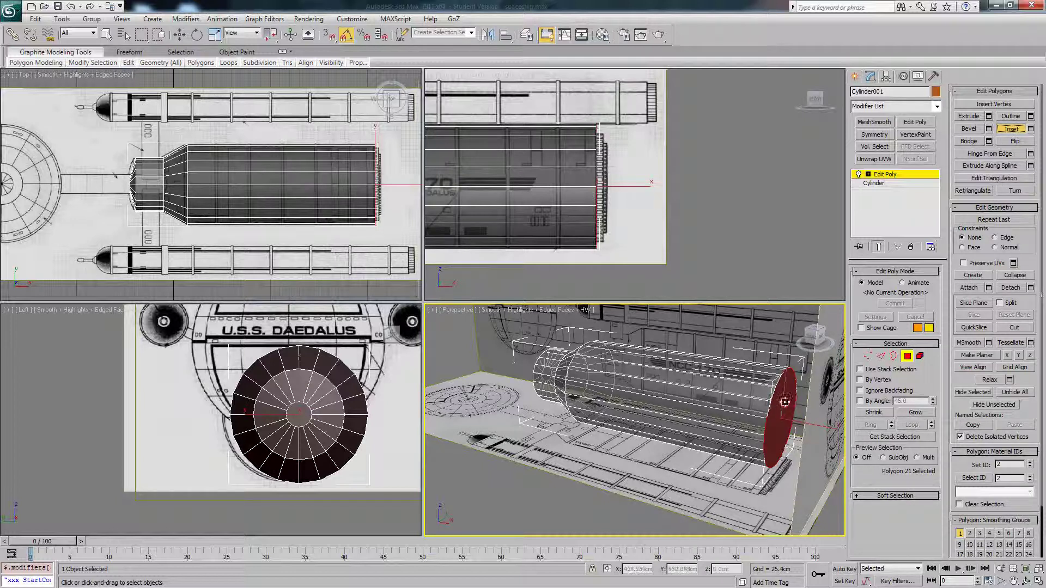
{"action": "left_click_drag", "start_coordinate": [786, 402], "coordinate": [787, 414]}
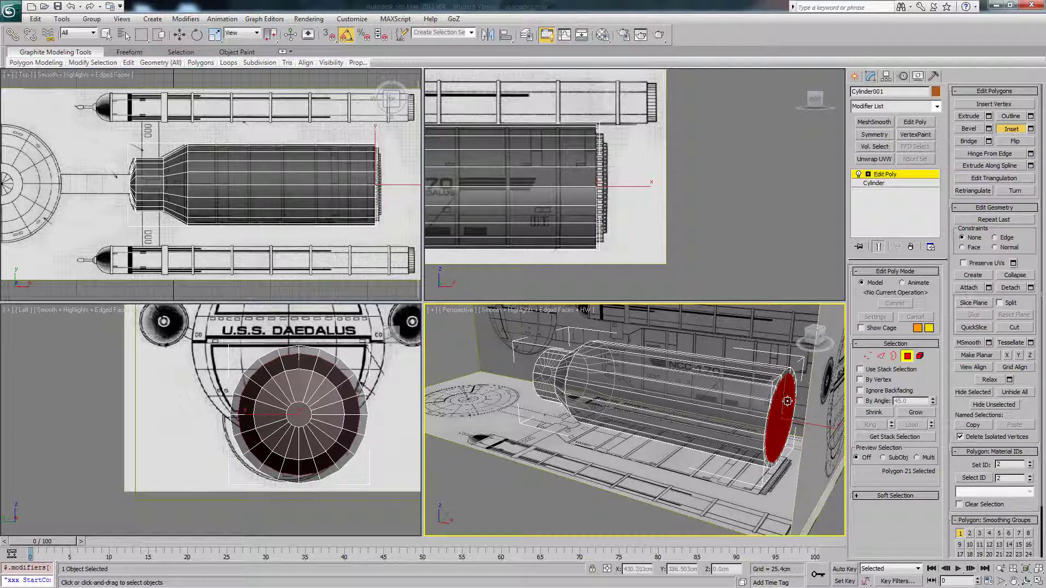
Build the stepped rings at the hull's aft end by alternately extruding and insetting the end cap polygon.
{"action": "mouse_move", "coordinate": [805, 403]}
{"action": "middle_mouse_down", "text": "alt"}
{"action": "mouse_move", "coordinate": [804, 388]}
{"action": "mouse_move", "coordinate": [802, 401]}
{"action": "middle_mouse_up", "text": "alt"}
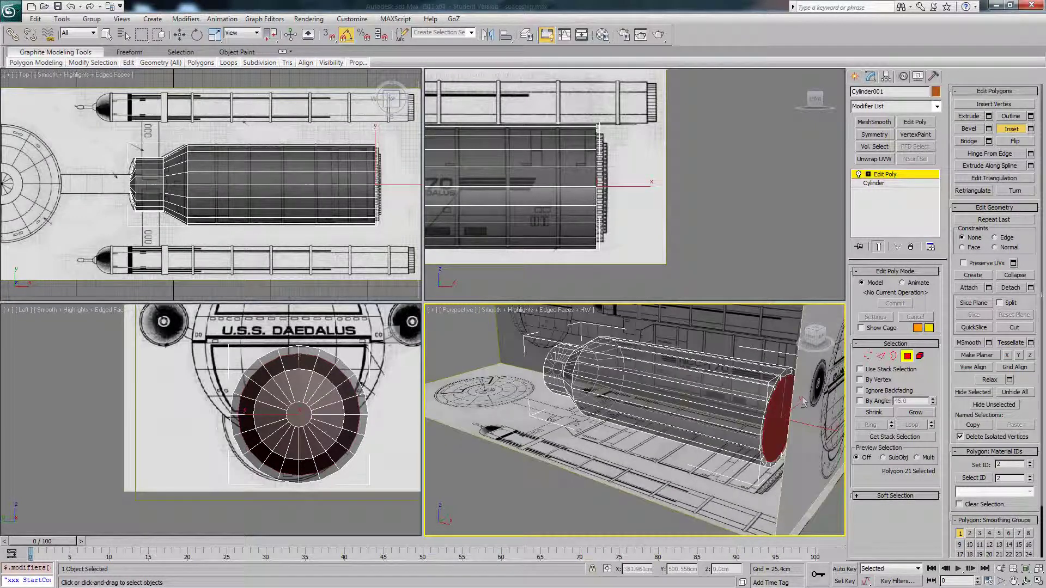
{"action": "left_click", "coordinate": [971, 116]}
{"action": "left_click_drag", "start_coordinate": [786, 404], "coordinate": [789, 433]}
{"action": "left_click", "coordinate": [1010, 128]}
{"action": "left_click", "coordinate": [969, 116]}
{"action": "left_click", "coordinate": [1011, 129]}
Turn off the hull's see-through display and hide all objects except the hull.
{"action": "middle_click_drag", "start_coordinate": [783, 364], "coordinate": [769, 381], "text": "alt"}
{"action": "key", "text": "alt+x"}
{"action": "key", "text": "x"}
{"action": "key", "text": "w"}
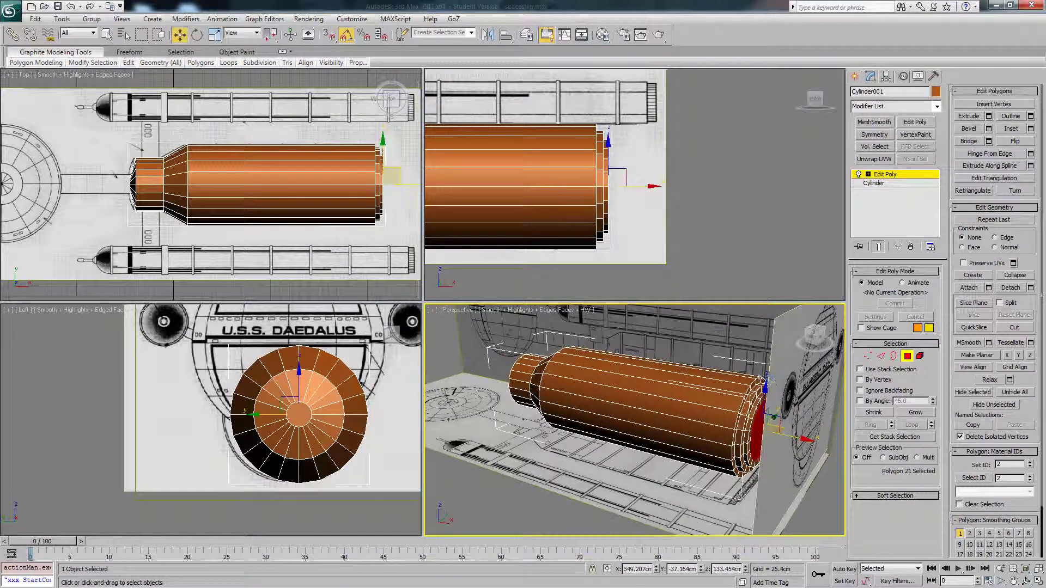
{"action": "right_click", "coordinate": [760, 380]}
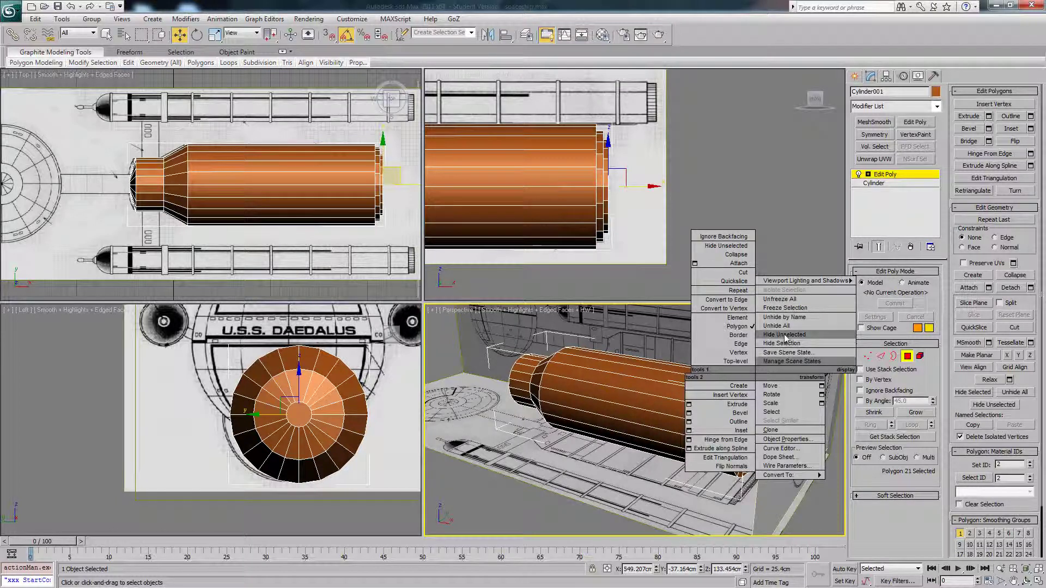
{"action": "left_click", "coordinate": [785, 336]}
Extrude the innermost aft end polygon by -65.039 cm to sink a recess into the hull.
{"action": "middle_click_drag", "start_coordinate": [779, 357], "coordinate": [760, 348], "text": "alt"}
{"action": "left_click", "coordinate": [968, 116]}
{"action": "left_click_drag", "start_coordinate": [763, 428], "coordinate": [764, 465]}
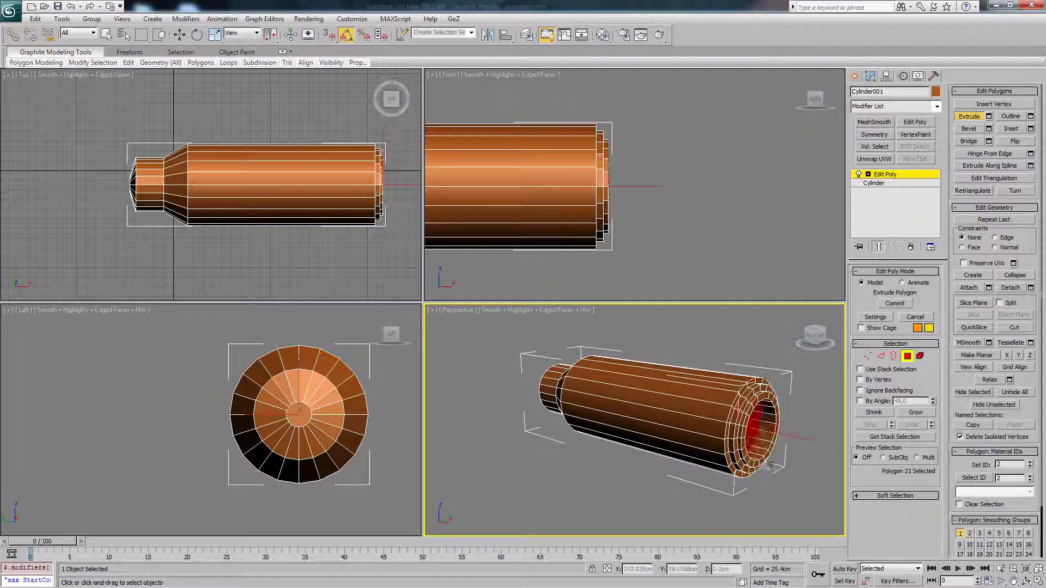
Turn off edged faces in the perspective view to check the recess, and unhide all objects.
{"action": "key", "text": "w"}
{"action": "key", "text": "F4"}
{"action": "mouse_move", "coordinate": [753, 452]}
{"action": "middle_mouse_down", "text": "alt"}
{"action": "mouse_move", "coordinate": [693, 439]}
{"action": "mouse_move", "coordinate": [759, 445]}
{"action": "middle_mouse_up", "text": "alt"}
{"action": "right_click", "coordinate": [788, 429]}
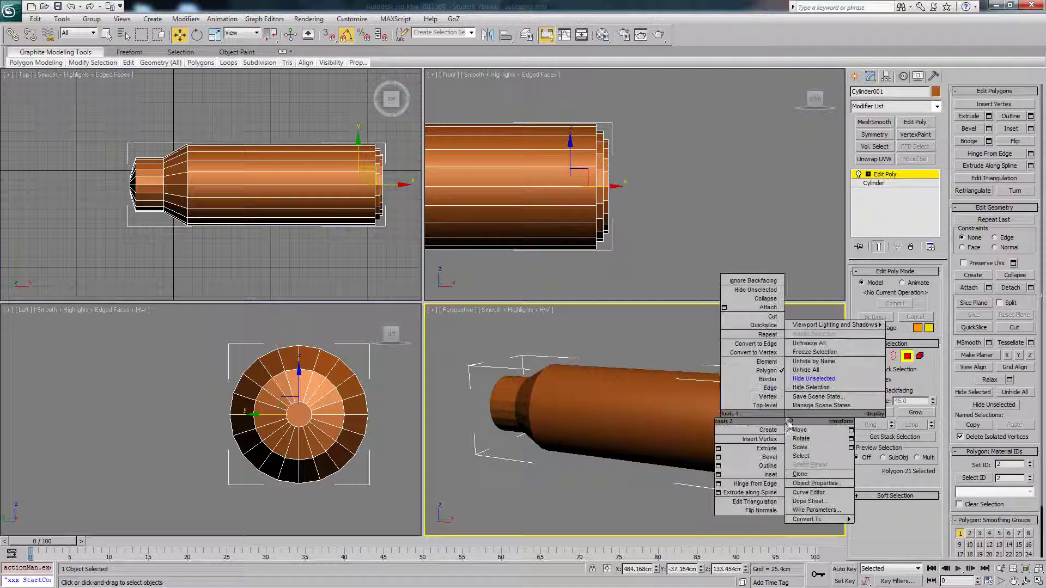
{"action": "left_click", "coordinate": [814, 377]}
{"action": "mouse_move", "coordinate": [718, 397]}
{"action": "middle_mouse_down", "text": "alt"}
{"action": "mouse_move", "coordinate": [706, 418]}
{"action": "mouse_move", "coordinate": [727, 396]}
{"action": "mouse_move", "coordinate": [719, 414]}
{"action": "mouse_move", "coordinate": [718, 403]}
{"action": "middle_mouse_up", "text": "alt"}
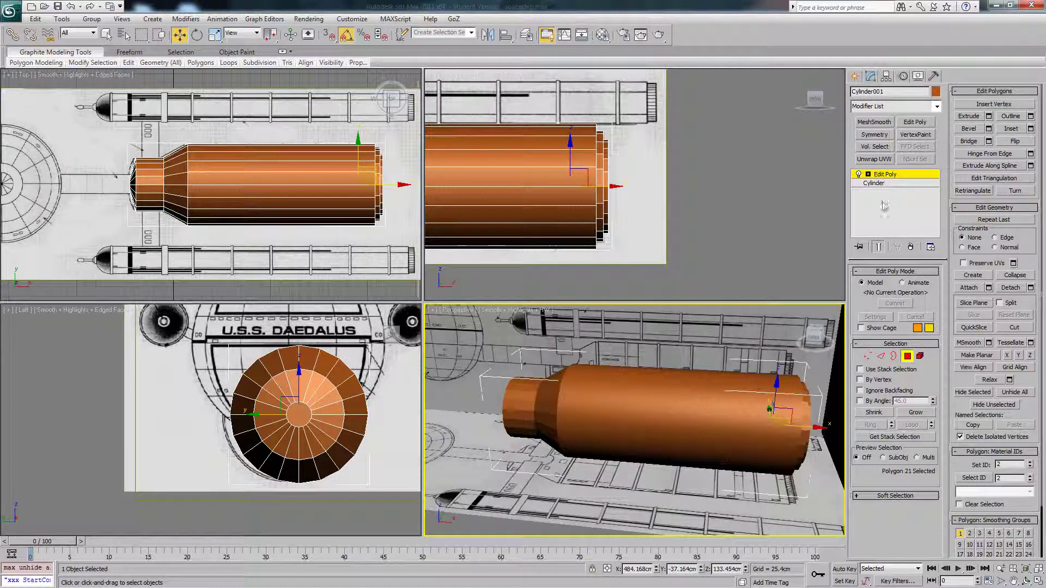
{"action": "left_click", "coordinate": [974, 118]}
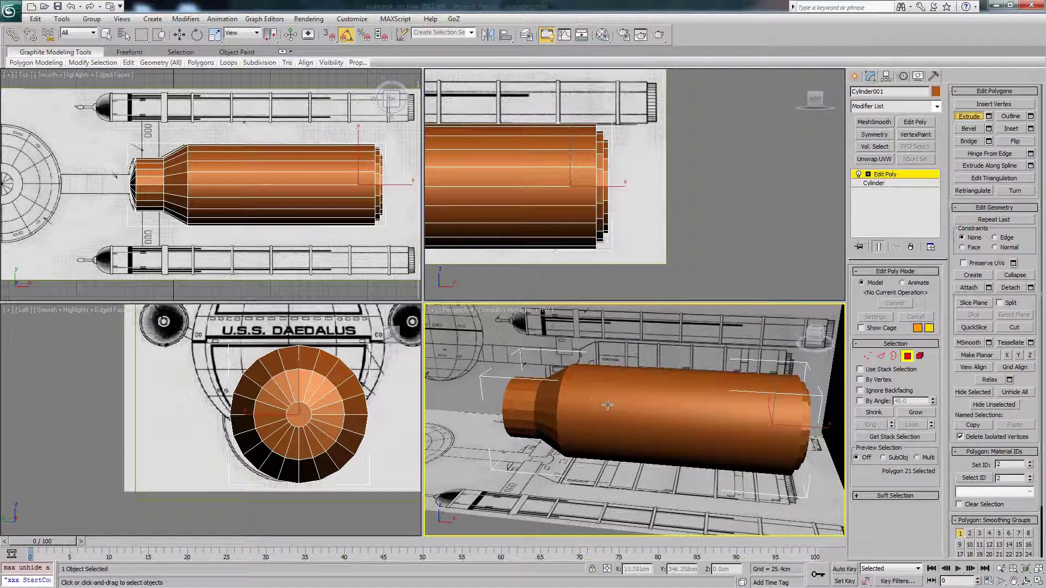
{"action": "left_click", "coordinate": [989, 117]}
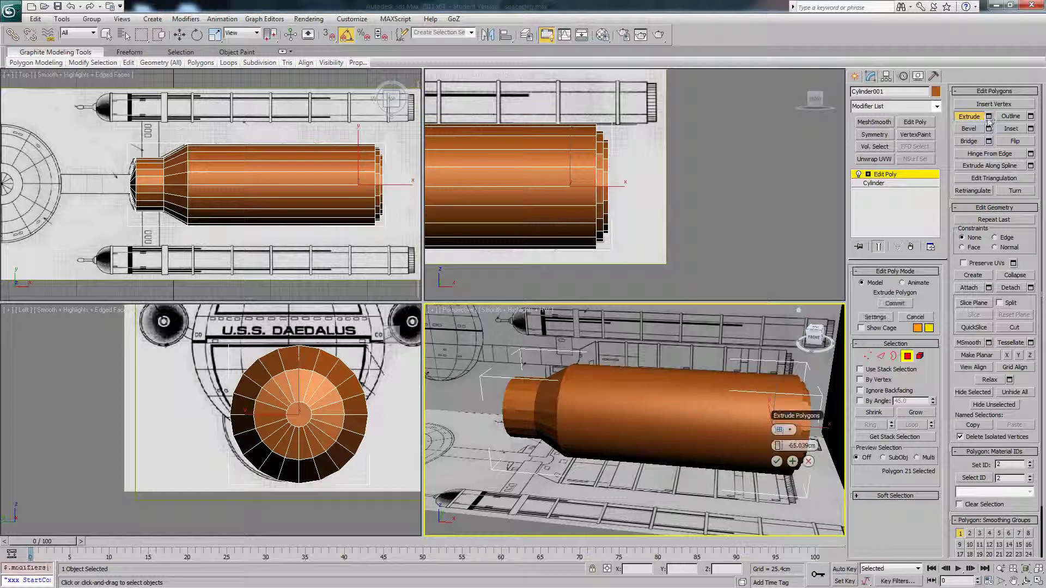
{"action": "left_click", "coordinate": [807, 462]}
{"action": "key", "text": "w"}
{"action": "right_click", "coordinate": [679, 396]}
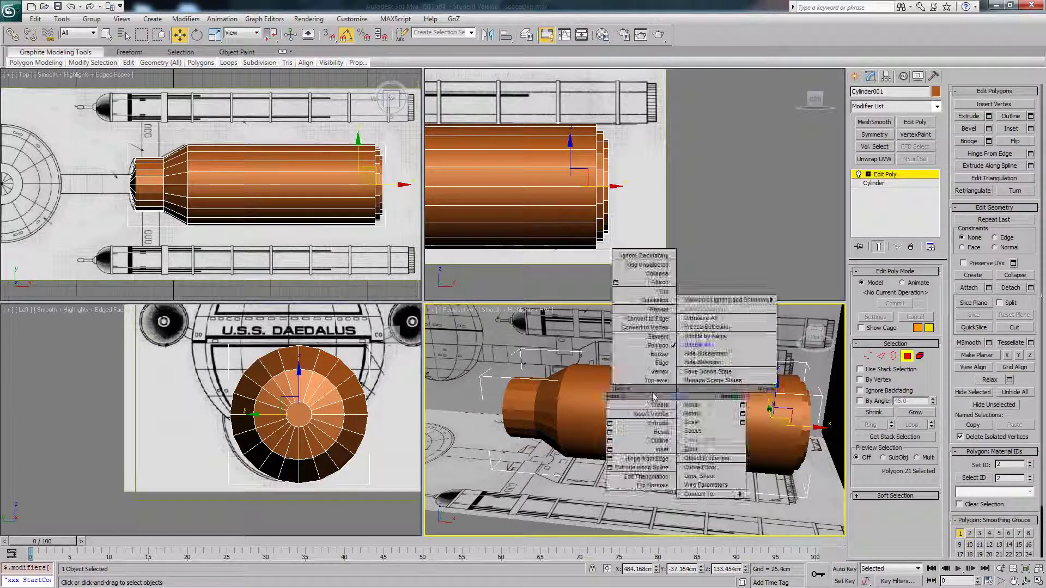
Turn edged faces and see-through display back on for the hull and clear the polygon selection.
{"action": "mouse_move", "coordinate": [648, 392]}
{"action": "middle_mouse_down", "text": "alt"}
{"action": "mouse_move", "coordinate": [671, 387]}
{"action": "mouse_move", "coordinate": [667, 401]}
{"action": "mouse_move", "coordinate": [689, 399]}
{"action": "mouse_move", "coordinate": [655, 383]}
{"action": "middle_mouse_up", "text": "alt"}
{"action": "key", "text": "F4"}
{"action": "key", "text": "alt+x"}
{"action": "middle_click_drag", "start_coordinate": [526, 140], "coordinate": [681, 163]}
{"action": "left_click", "coordinate": [613, 129]}
{"action": "middle_click_drag", "start_coordinate": [534, 187], "coordinate": [550, 156]}
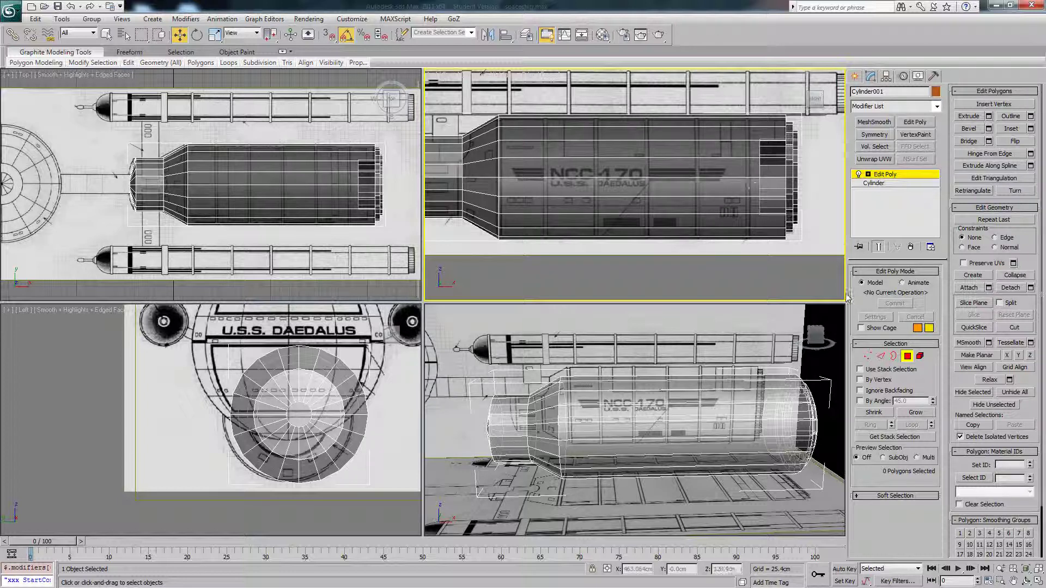
Connect the ring of lengthwise edges around the hull's main cylindrical section with 5 segments to add evenly spaced panel loops.
{"action": "left_click", "coordinate": [881, 358]}
{"action": "middle_click_drag", "start_coordinate": [561, 186], "coordinate": [563, 183]}
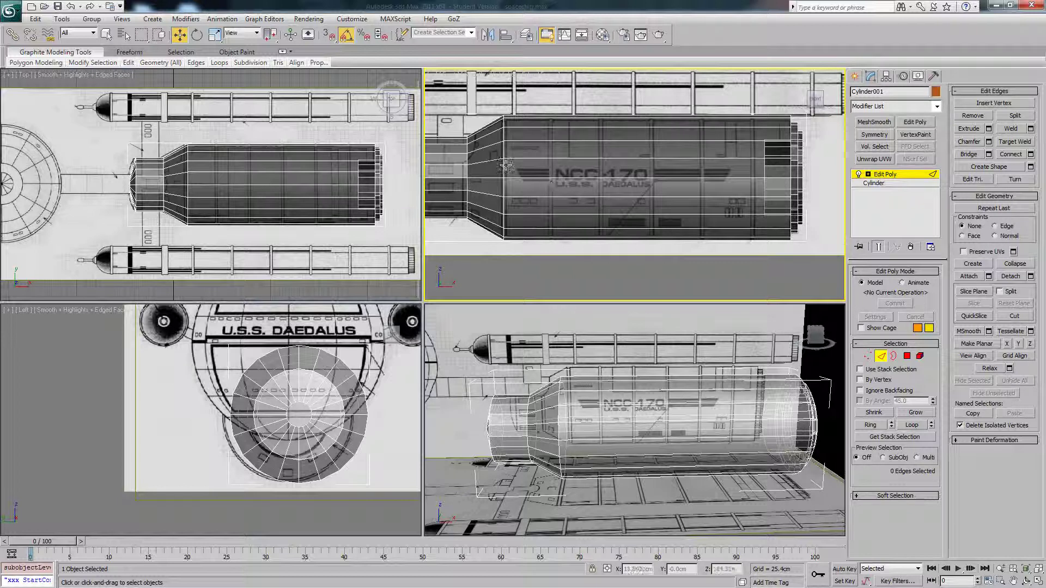
{"action": "mouse_move", "coordinate": [602, 230]}
{"action": "middle_mouse_down"}
{"action": "mouse_move", "coordinate": [576, 209]}
{"action": "mouse_move", "coordinate": [606, 210]}
{"action": "middle_mouse_up"}
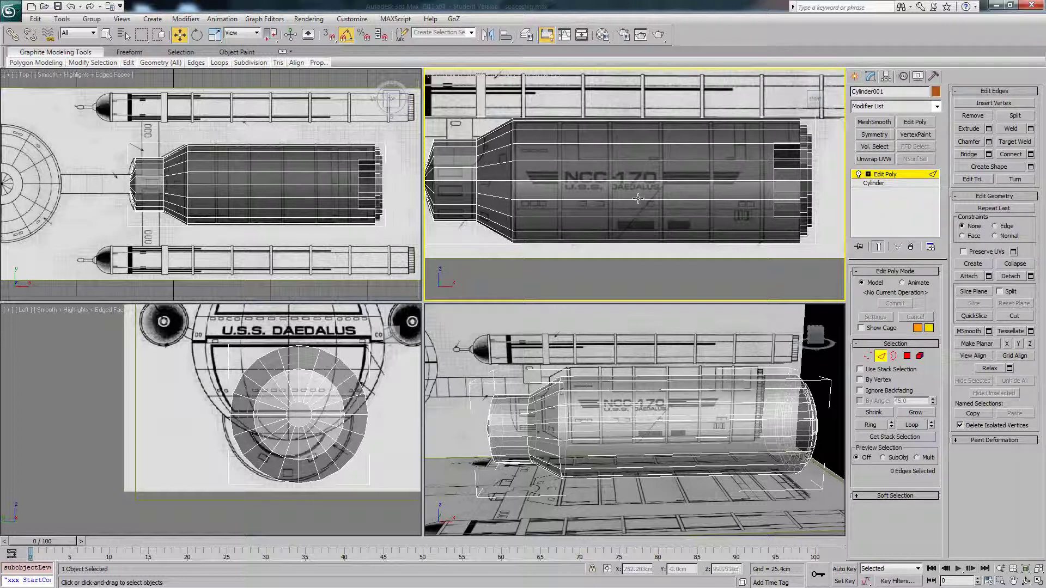
{"action": "middle_click_drag", "start_coordinate": [654, 199], "coordinate": [640, 192]}
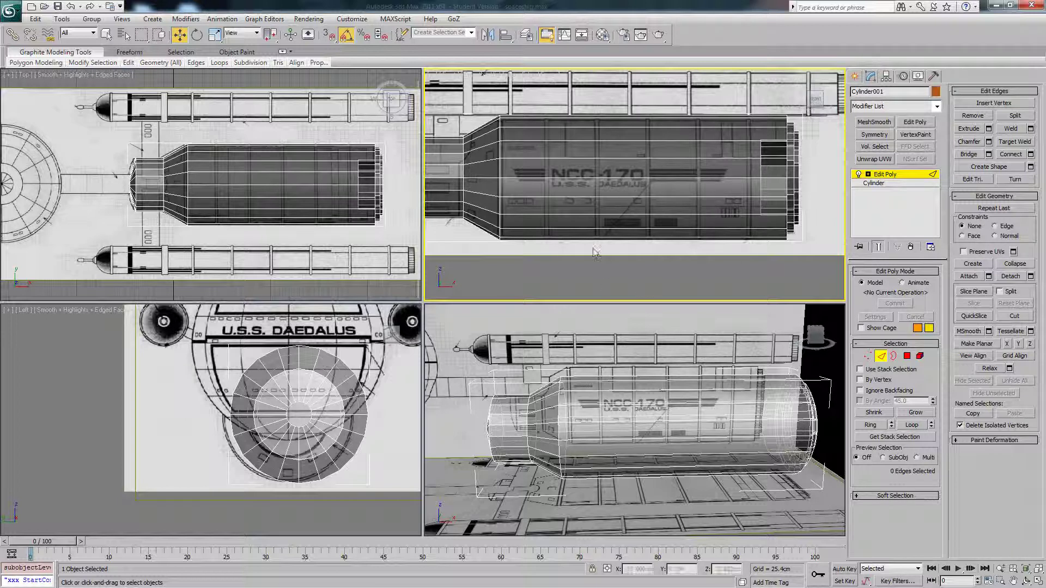
{"action": "middle_click_drag", "start_coordinate": [669, 405], "coordinate": [689, 398], "text": "alt"}
{"action": "left_click", "coordinate": [684, 408]}
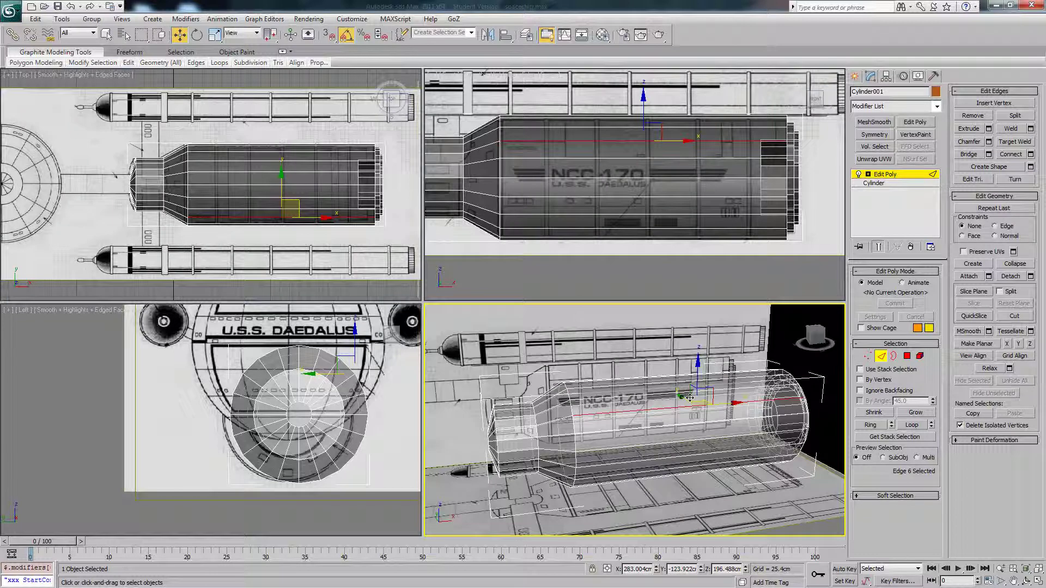
{"action": "key", "text": "alt+r"}
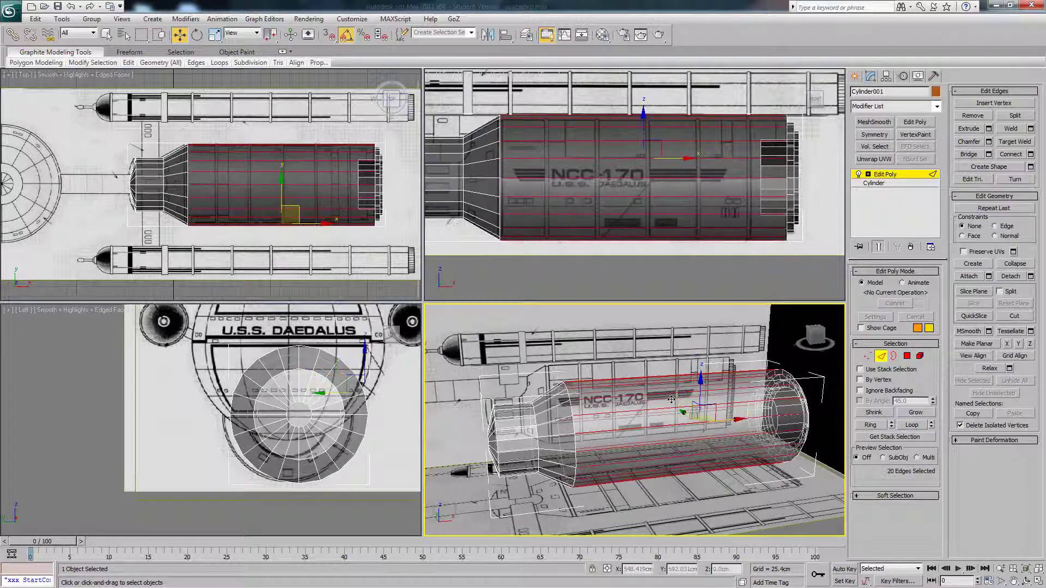
{"action": "mouse_move", "coordinate": [677, 396]}
{"action": "middle_mouse_down", "text": "alt"}
{"action": "mouse_move", "coordinate": [744, 371]}
{"action": "mouse_move", "coordinate": [692, 405]}
{"action": "middle_mouse_up", "text": "alt"}
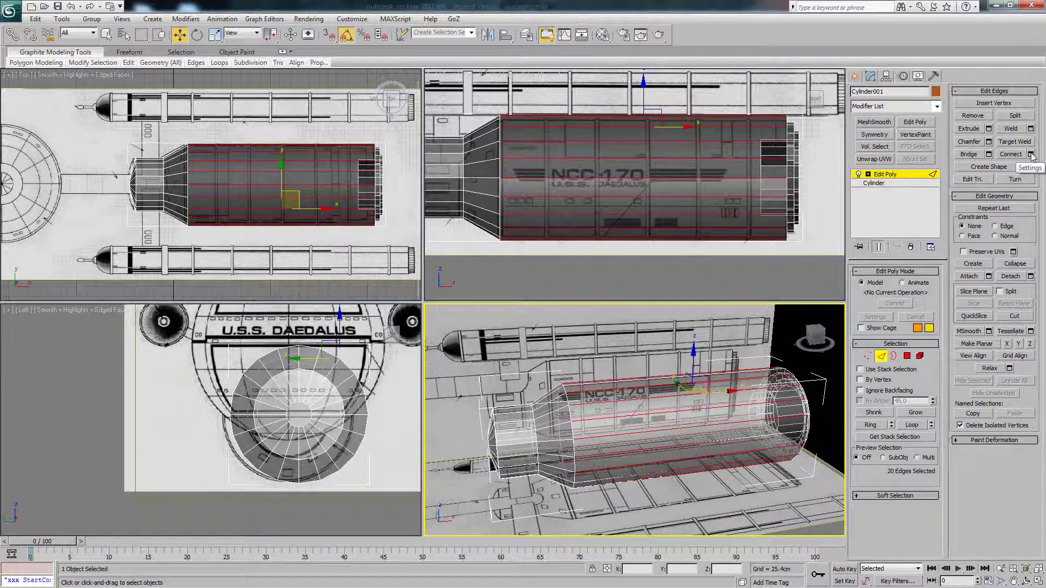
{"action": "left_click", "coordinate": [1030, 154]}
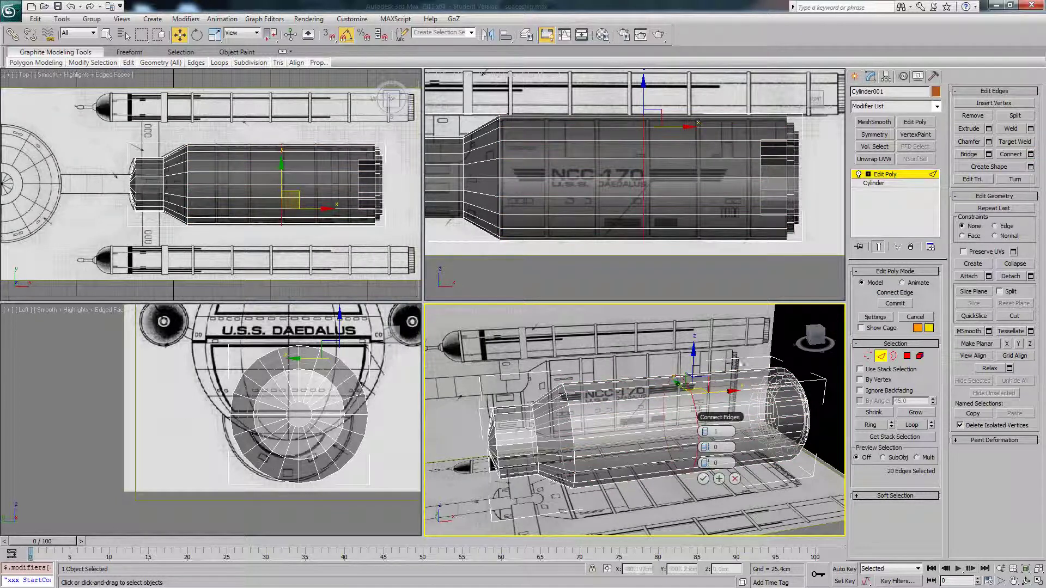
{"action": "left_click", "coordinate": [710, 434]}
{"action": "left_click", "coordinate": [710, 434]}
{"action": "left_click", "coordinate": [710, 434]}
{"action": "left_click_drag", "start_coordinate": [711, 437], "coordinate": [711, 437]}
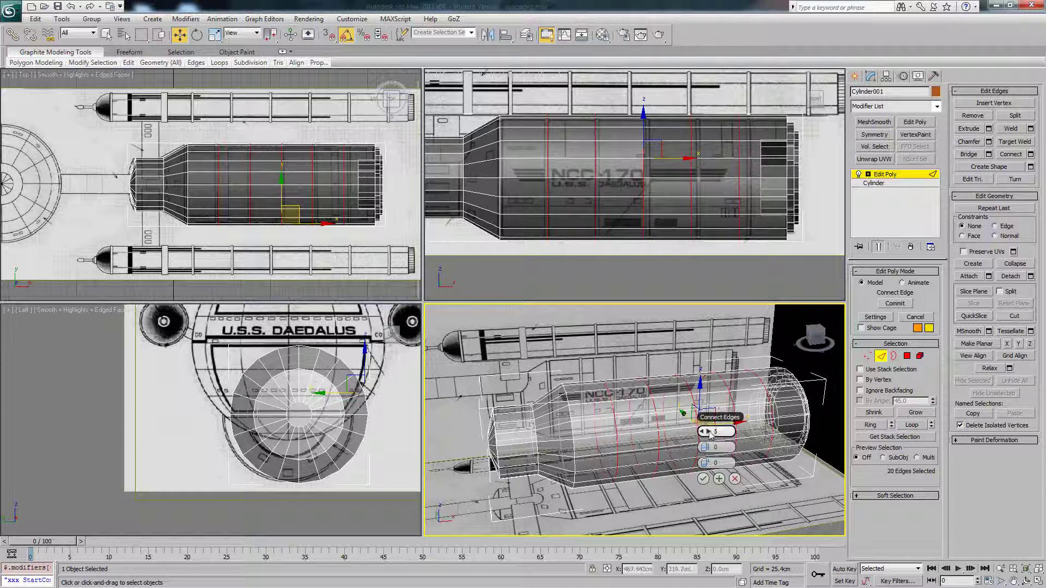
{"action": "left_click", "coordinate": [703, 479]}
Connect the lengthwise edges of the five aft sections with 1 segment and a slide of 85, pairing each panel loop with a second loop.
{"action": "mouse_move", "coordinate": [703, 475]}
{"action": "middle_mouse_down", "text": "alt"}
{"action": "mouse_move", "coordinate": [668, 441]}
{"action": "mouse_move", "coordinate": [711, 463]}
{"action": "middle_mouse_up", "text": "alt"}
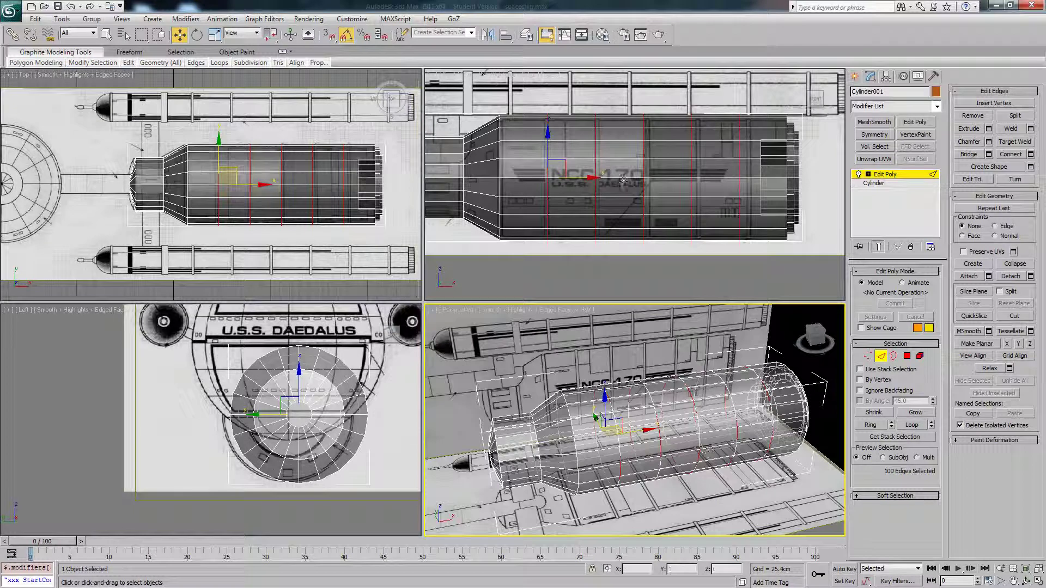
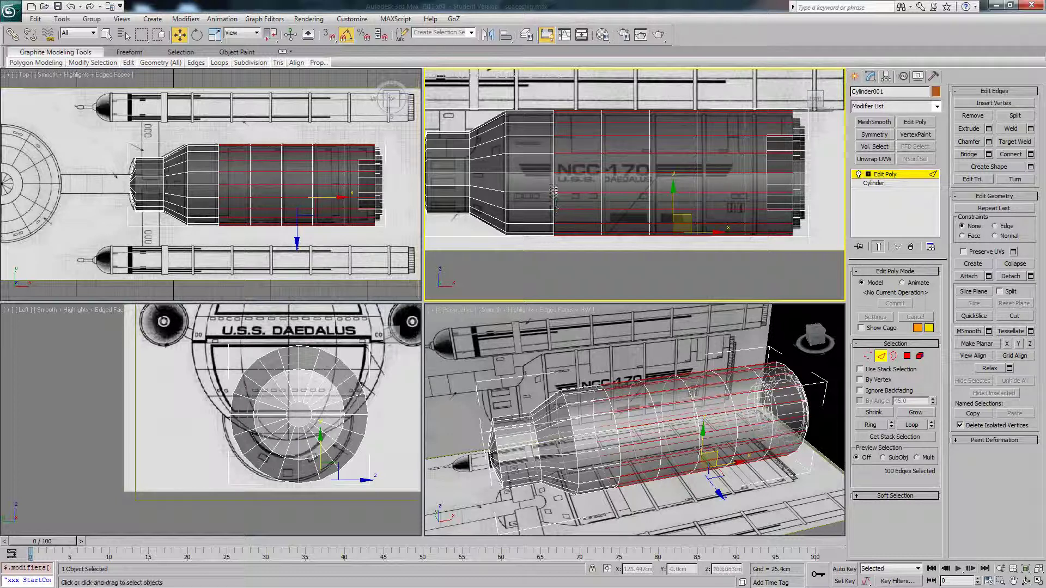
{"action": "left_click", "coordinate": [1030, 155]}
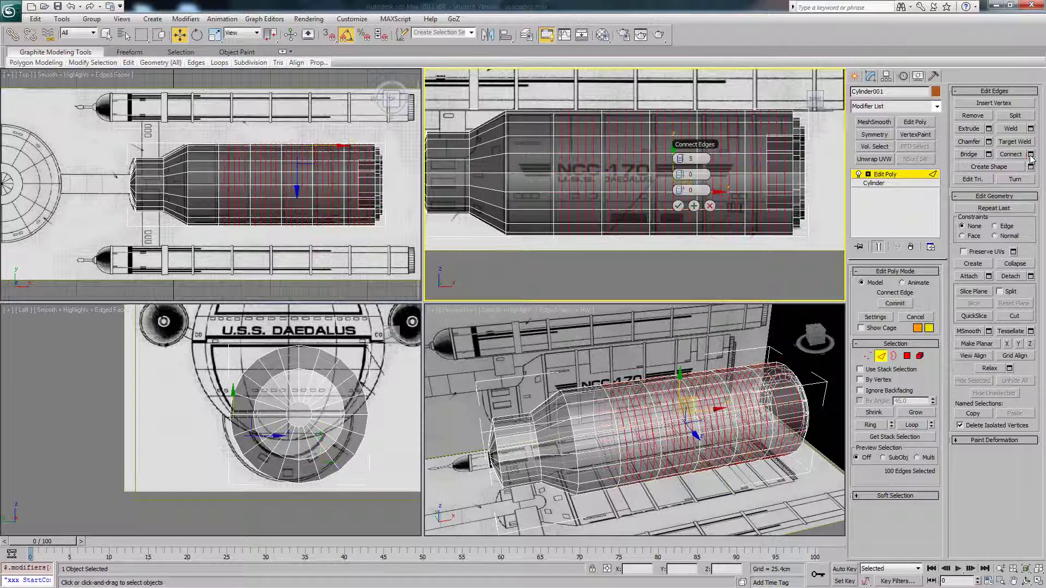
{"action": "left_click", "coordinate": [677, 160]}
{"action": "left_click", "coordinate": [678, 159]}
{"action": "left_click", "coordinate": [678, 160]}
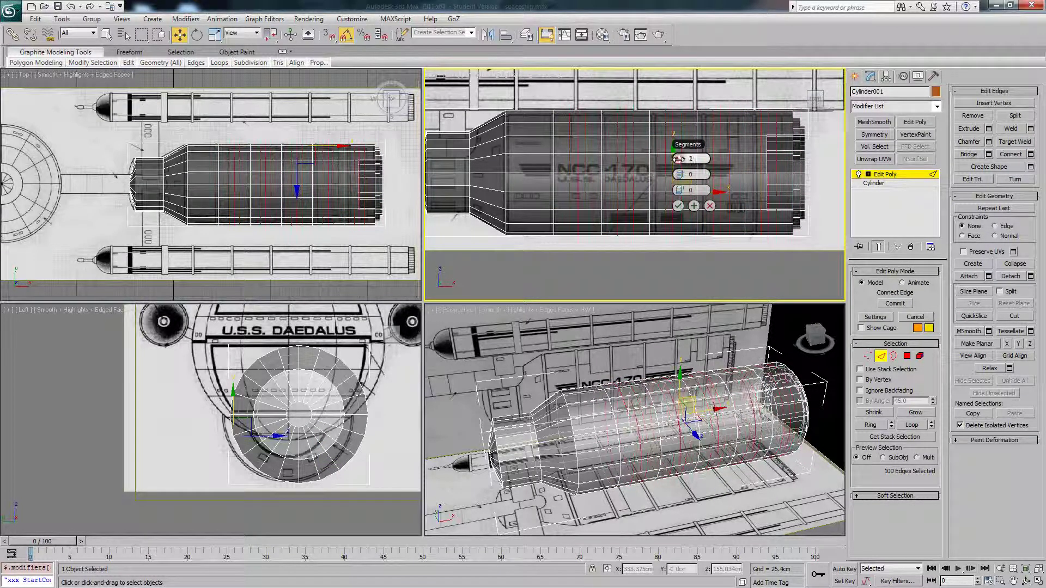
{"action": "left_click", "coordinate": [678, 160]}
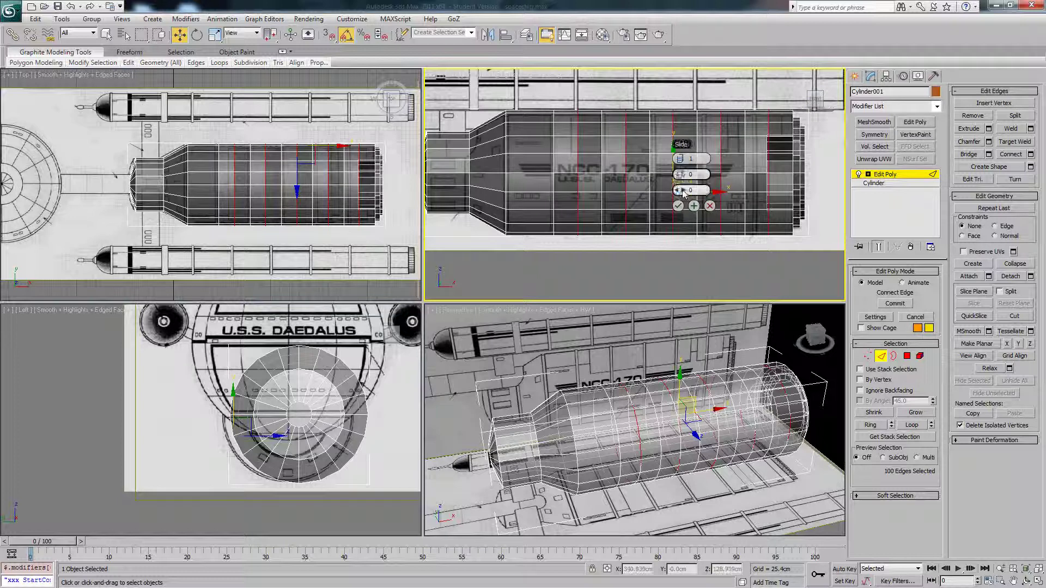
{"action": "left_click_drag", "start_coordinate": [683, 192], "coordinate": [865, 195]}
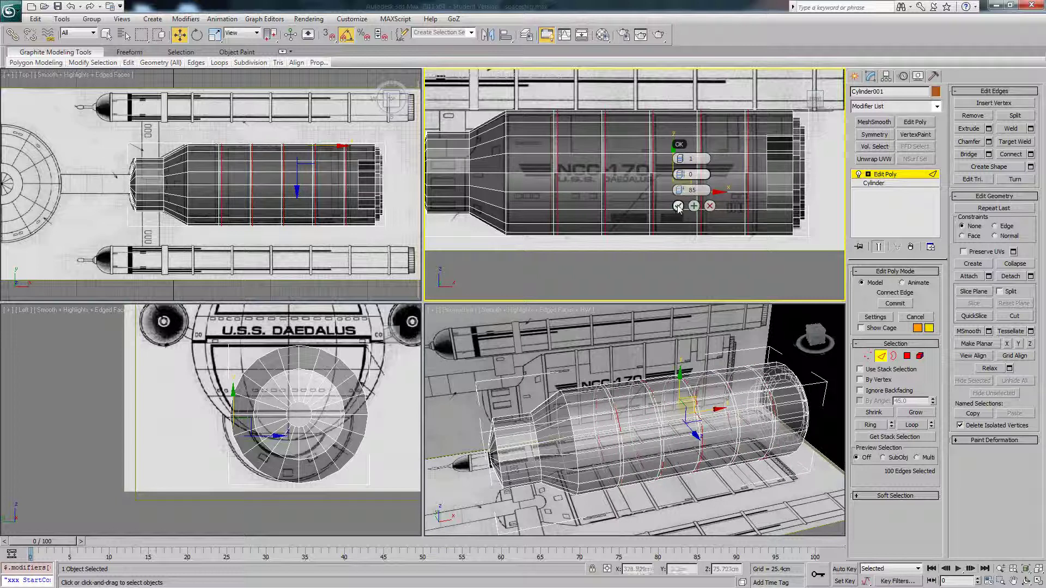
{"action": "left_click", "coordinate": [677, 206]}
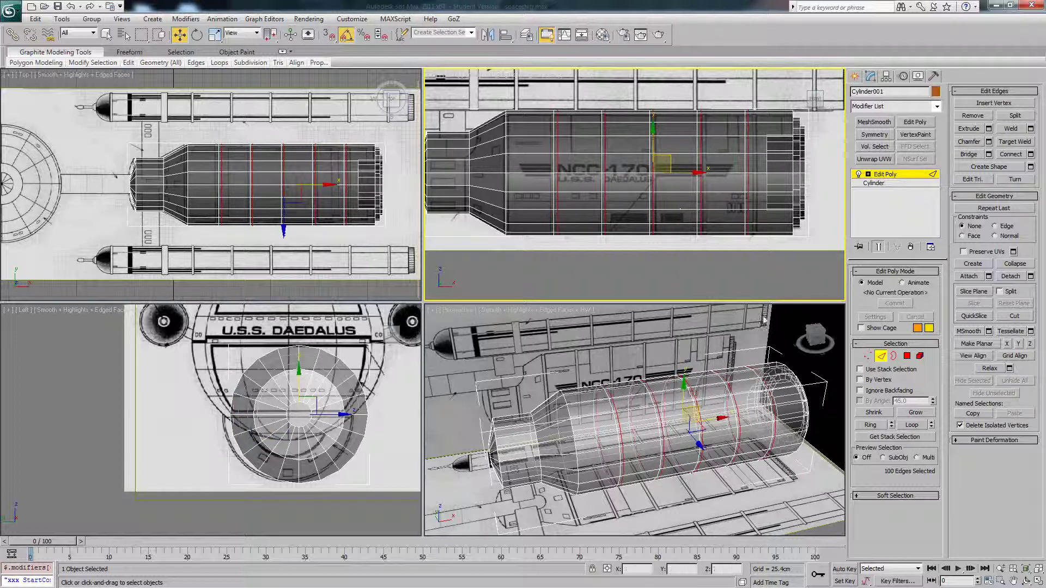
Clear the edge selection and check the paired loops on the solid-shaded hull, restoring its see-through display when done.
{"action": "middle_click_drag", "start_coordinate": [738, 381], "coordinate": [700, 343], "text": "alt"}
{"action": "key", "text": "alt+x"}
{"action": "left_click", "coordinate": [718, 358]}
{"action": "left_click", "coordinate": [661, 210]}
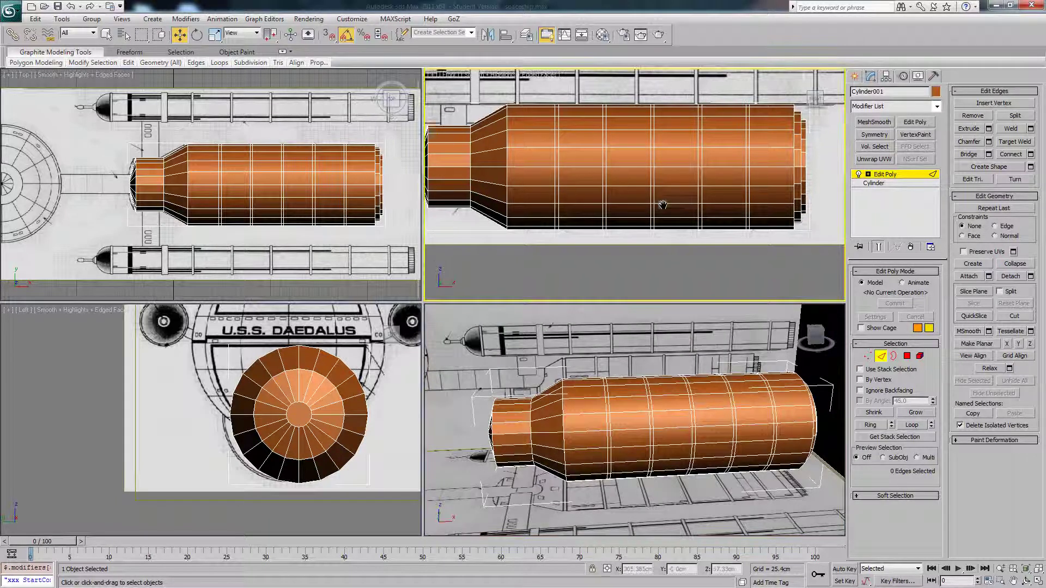
{"action": "key", "text": "alt+x"}
{"action": "middle_click_drag", "start_coordinate": [626, 162], "coordinate": [650, 170]}
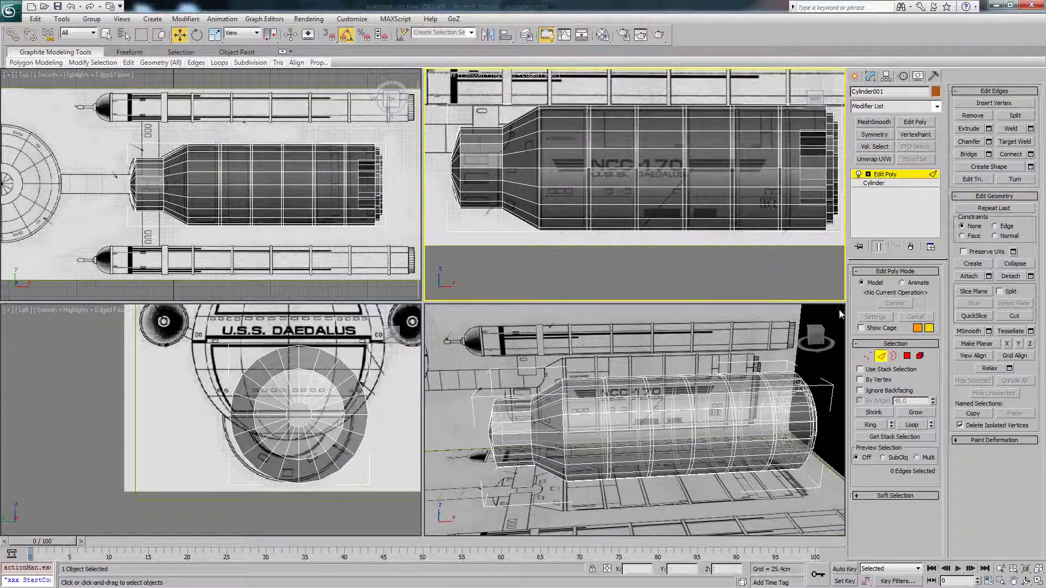
{"action": "middle_click_drag", "start_coordinate": [657, 191], "coordinate": [649, 196]}
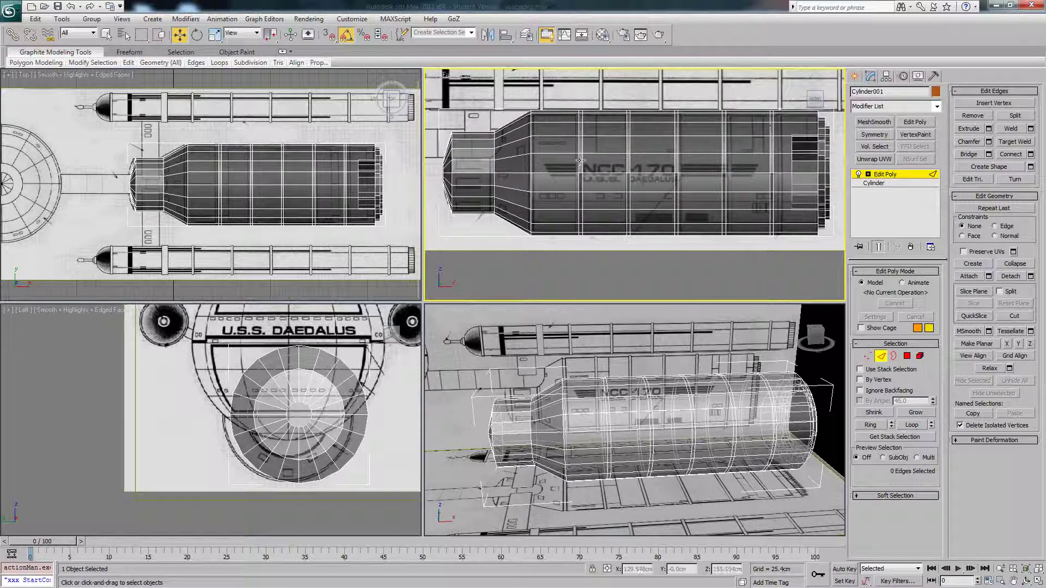
Select both edge loops of the foremost panel-line pair on the hull.
{"action": "left_click", "coordinate": [579, 160]}
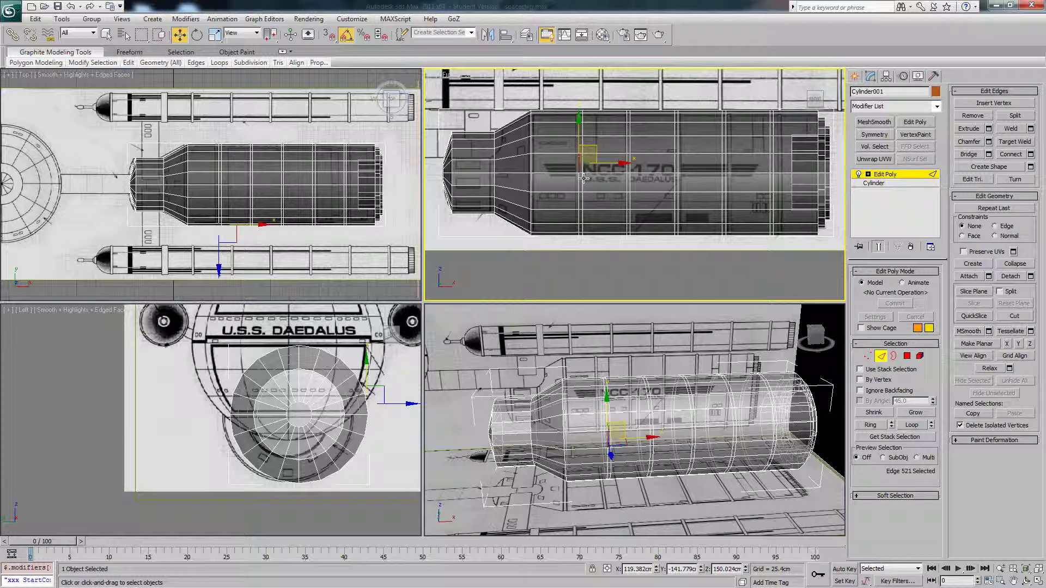
{"action": "double_click", "coordinate": [578, 180]}
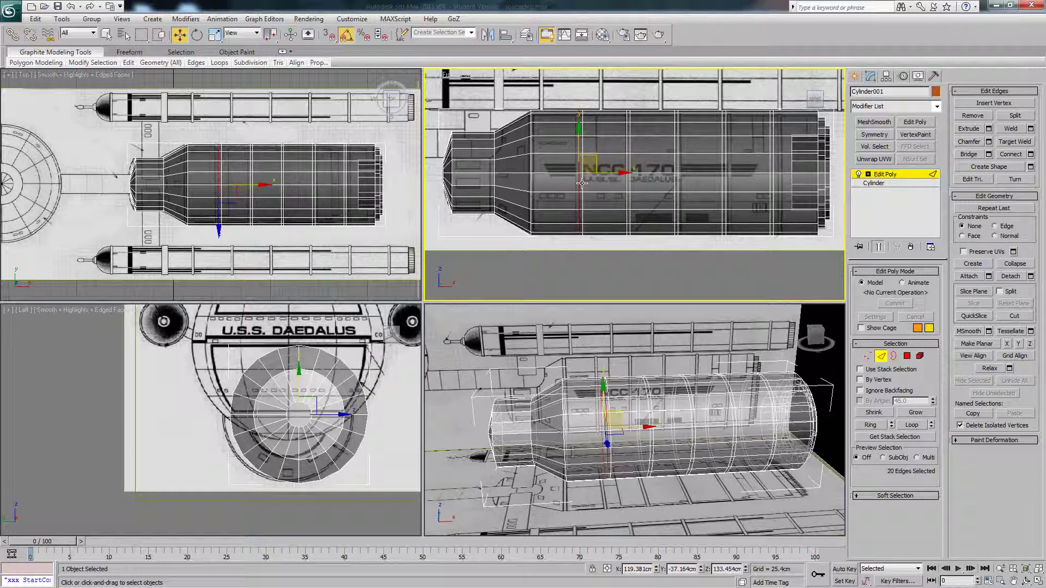
{"action": "left_click", "coordinate": [581, 182], "text": "ctrl"}
{"action": "scroll", "coordinate": [586, 206], "scroll_direction": "down", "scroll_amount": 3}
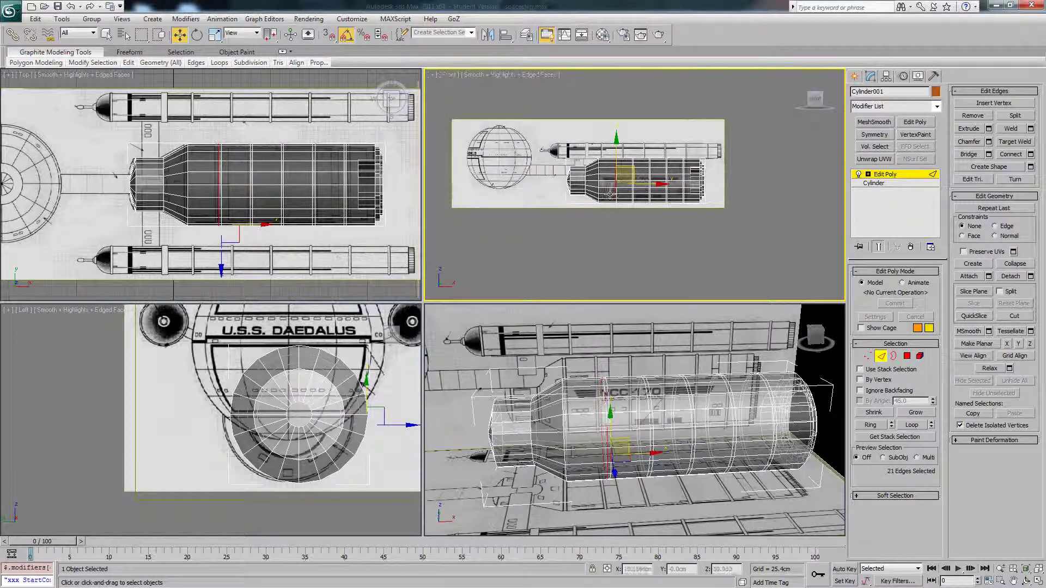
{"action": "scroll", "coordinate": [610, 193], "scroll_direction": "up", "scroll_amount": 1}
{"action": "middle_click_drag", "start_coordinate": [609, 194], "coordinate": [613, 191]}
{"action": "scroll", "coordinate": [612, 192], "scroll_direction": "up", "scroll_amount": 6}
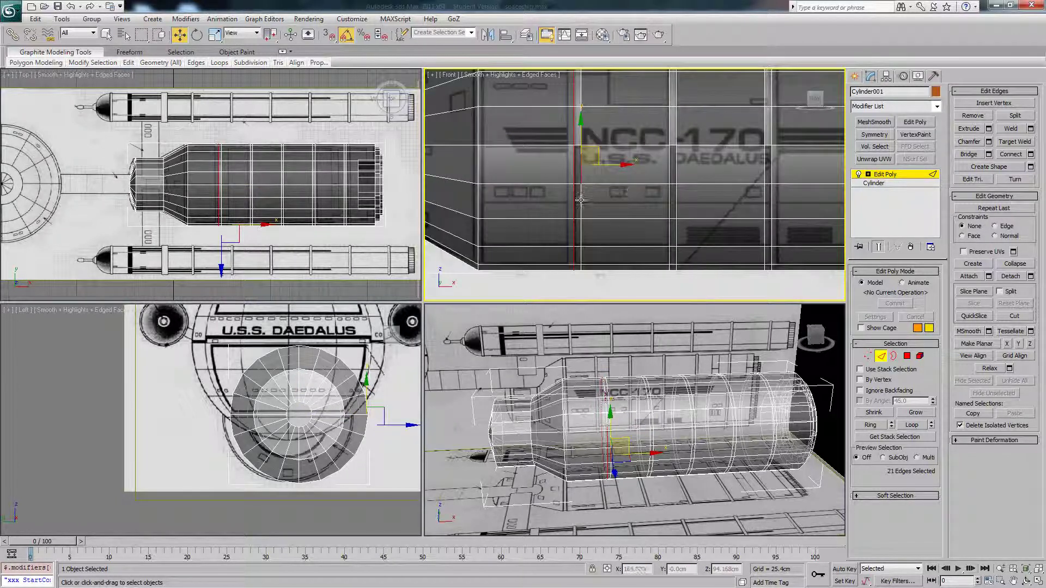
{"action": "double_click", "coordinate": [581, 199]}
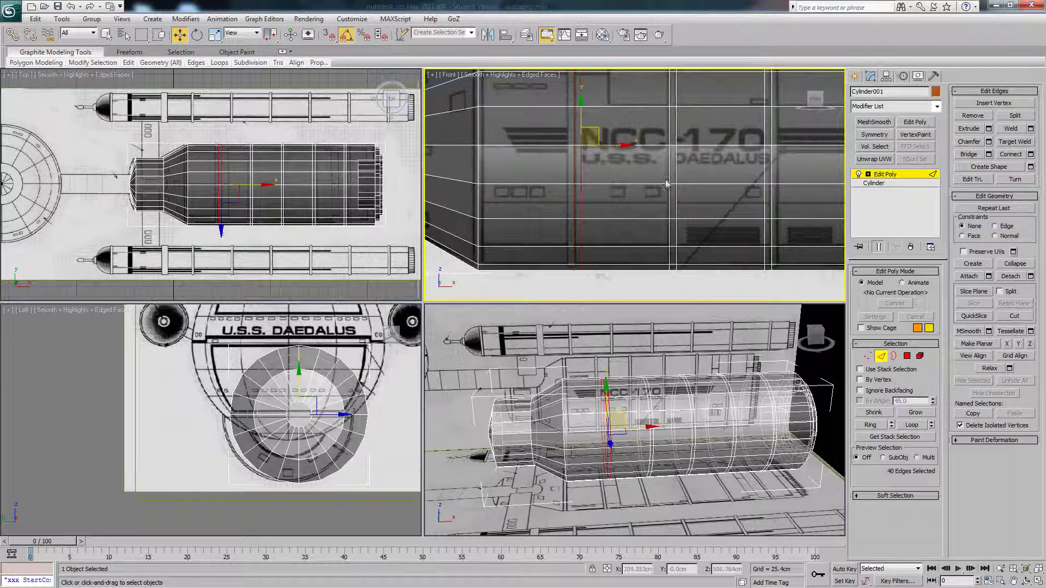
Add the other four loop pairs to the selection and shift all ten loops slightly forward to match the foremost blueprint panel line.
{"action": "scroll", "coordinate": [665, 185], "scroll_direction": "down", "scroll_amount": 3}
{"action": "middle_click_drag", "start_coordinate": [659, 187], "coordinate": [636, 193]}
{"action": "left_click", "coordinate": [640, 186], "text": "ctrl"}
{"action": "left_click", "coordinate": [619, 188], "text": "ctrl"}
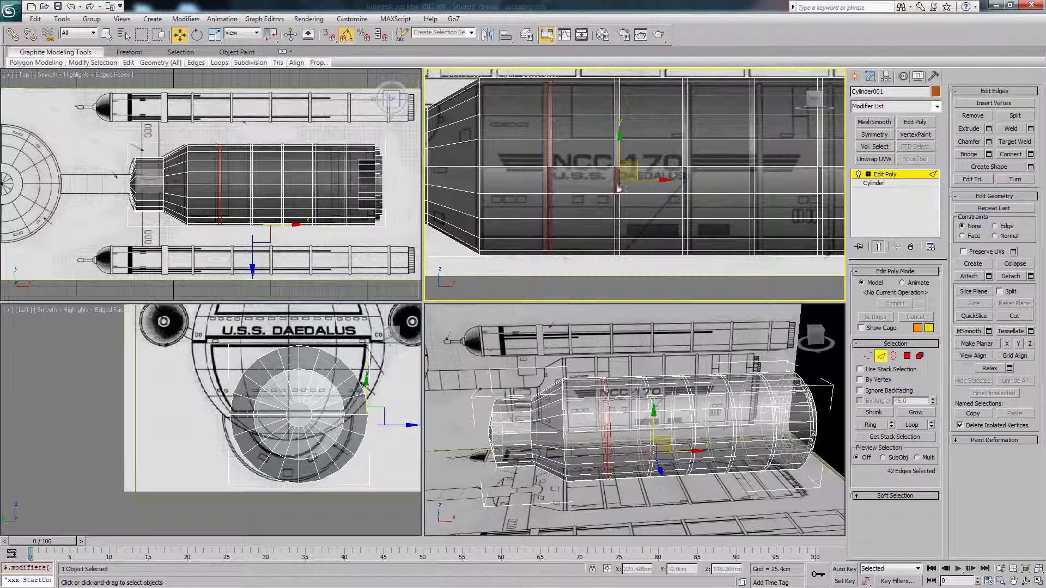
{"action": "left_click", "coordinate": [682, 186], "text": "ctrl"}
{"action": "middle_click_drag", "start_coordinate": [747, 186], "coordinate": [674, 188]}
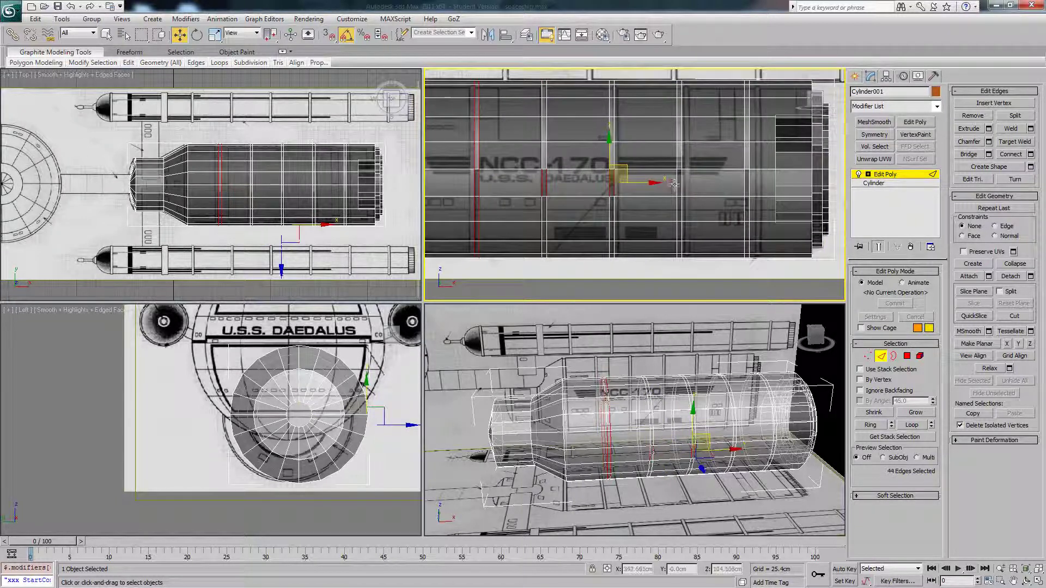
{"action": "left_click", "coordinate": [681, 182], "text": "alt"}
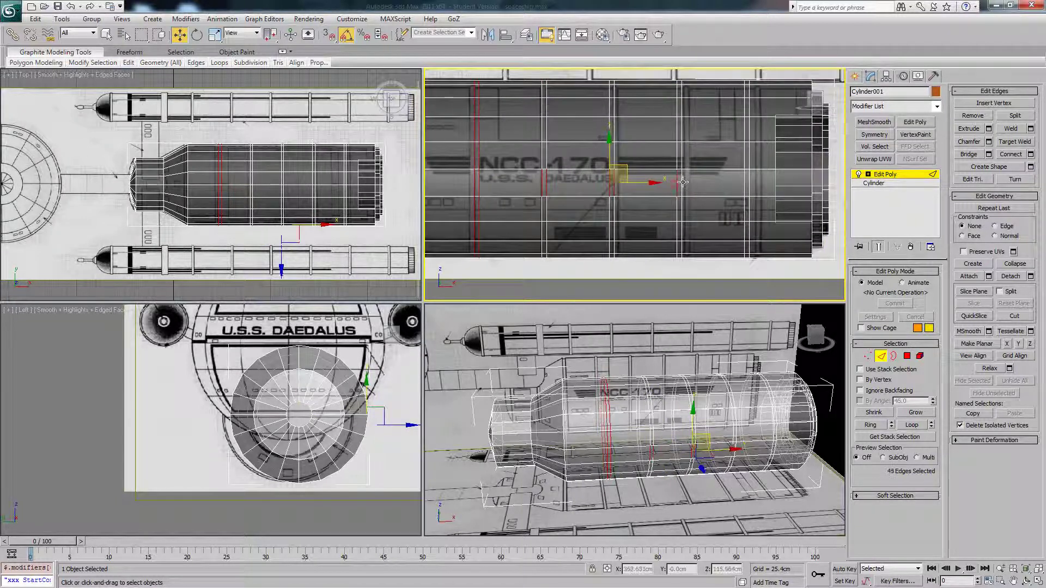
{"action": "left_click", "coordinate": [745, 187], "text": "ctrl"}
{"action": "left_click", "coordinate": [917, 425]}
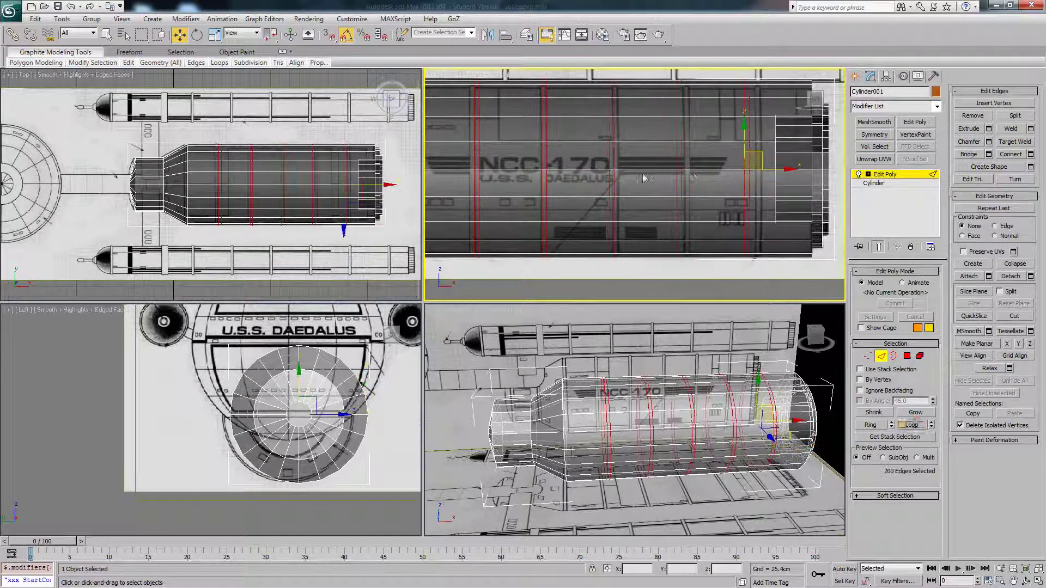
{"action": "scroll", "coordinate": [693, 174], "scroll_direction": "down", "scroll_amount": 3}
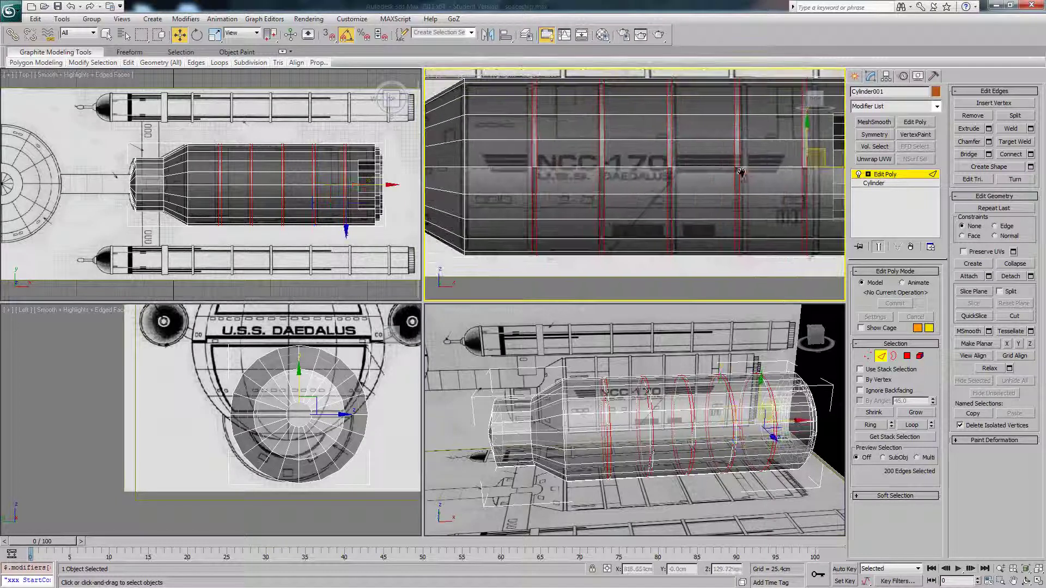
{"action": "left_click_drag", "start_coordinate": [734, 179], "coordinate": [775, 181]}
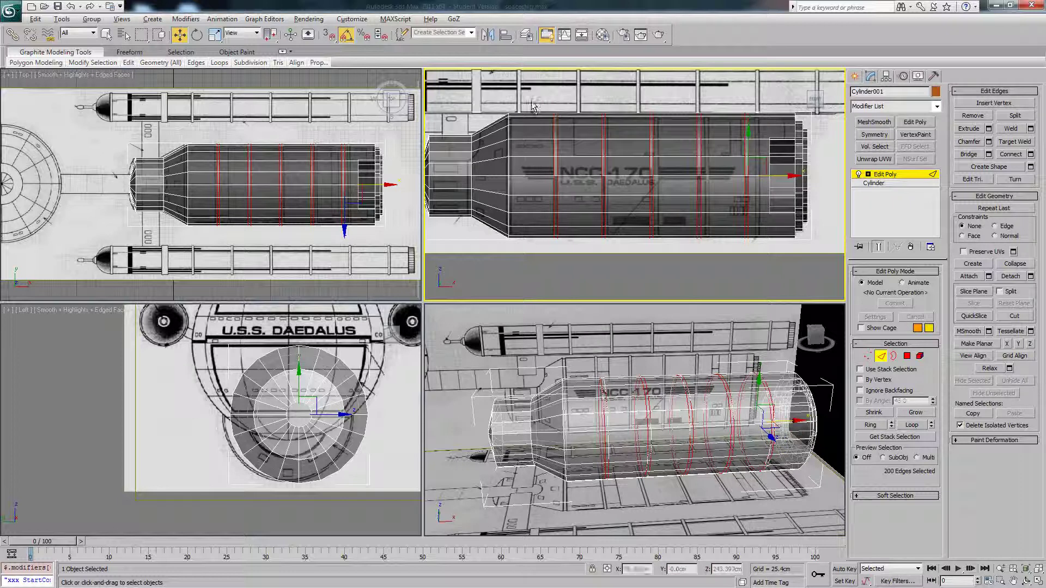
Nudge the aft loop pairs onto their blueprint panel lines, deselecting the foremost pair and the second pair before each respective shift aft.
{"action": "left_click_drag", "start_coordinate": [520, 95], "coordinate": [580, 263]}
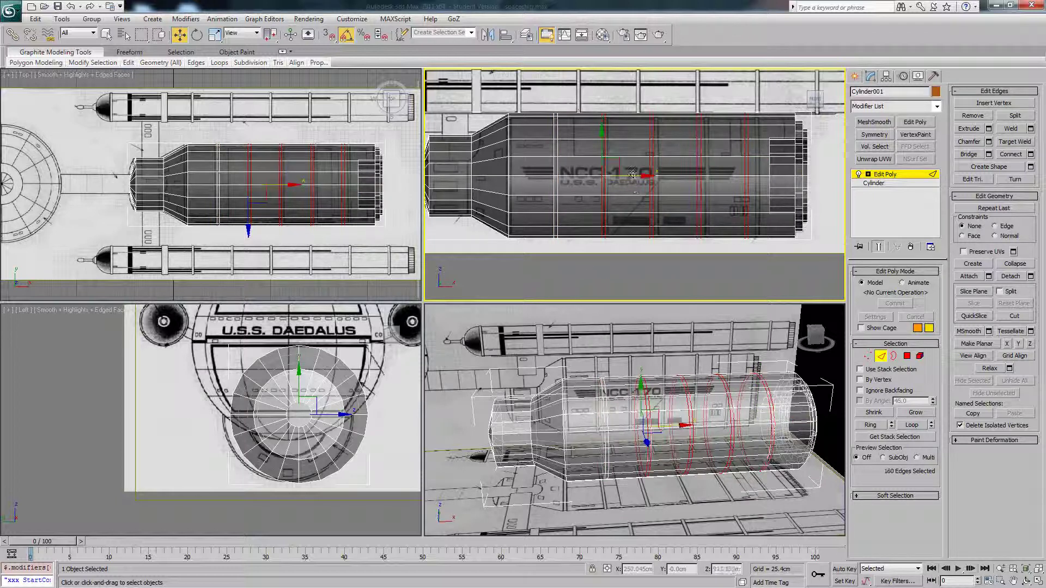
{"action": "left_click_drag", "start_coordinate": [632, 175], "coordinate": [636, 175]}
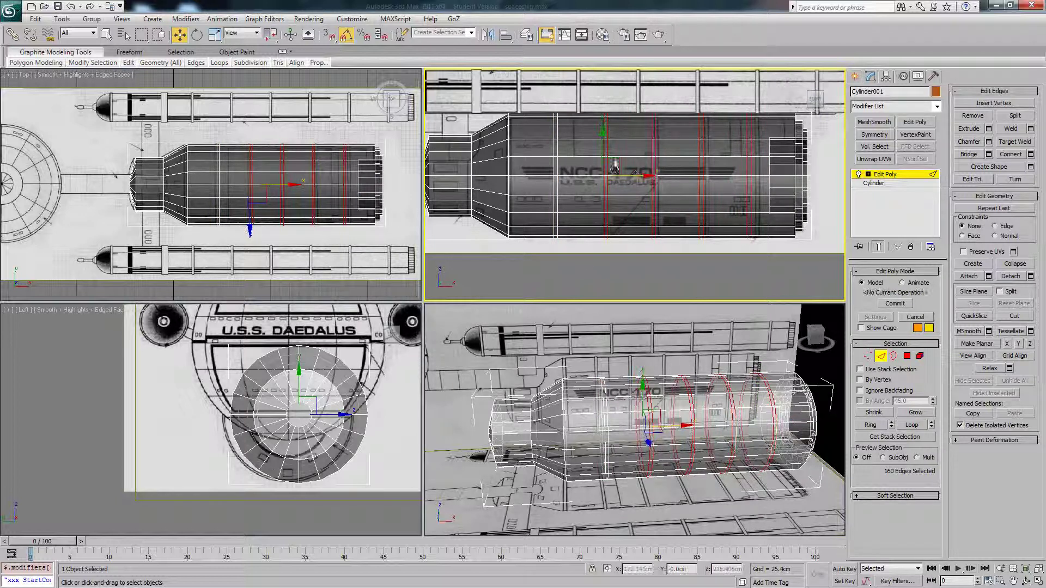
{"action": "left_click_drag", "start_coordinate": [567, 99], "coordinate": [594, 225]}
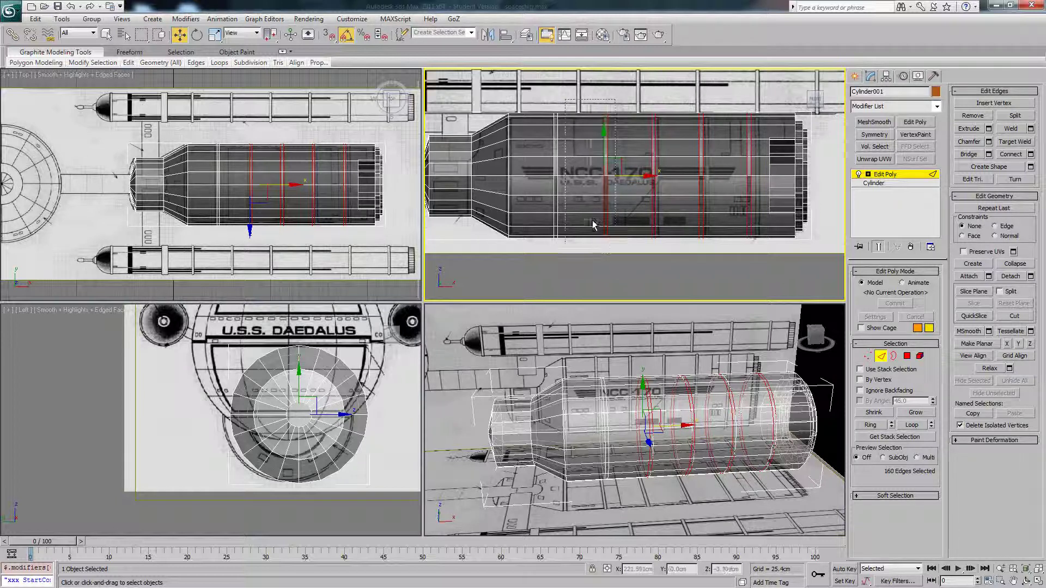
{"action": "left_click_drag", "start_coordinate": [621, 262], "coordinate": [625, 262], "text": "alt"}
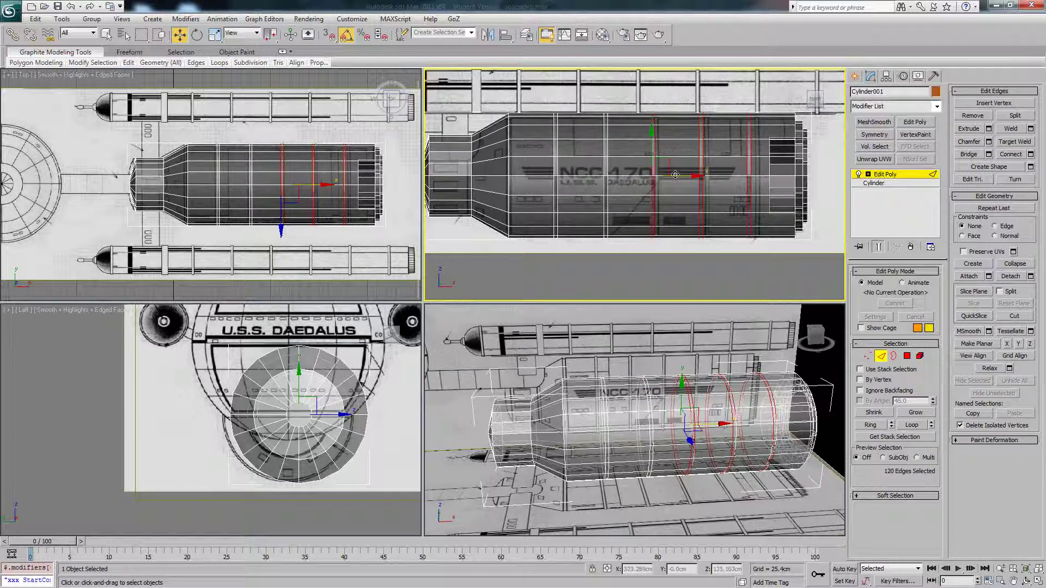
{"action": "left_click_drag", "start_coordinate": [674, 175], "coordinate": [678, 173]}
Shift the last two loop pairs slightly aft onto their blueprint panel lines, deselecting the pair ahead before moving the aftmost pair alone.
{"action": "left_click_drag", "start_coordinate": [598, 94], "coordinate": [670, 249], "text": "alt"}
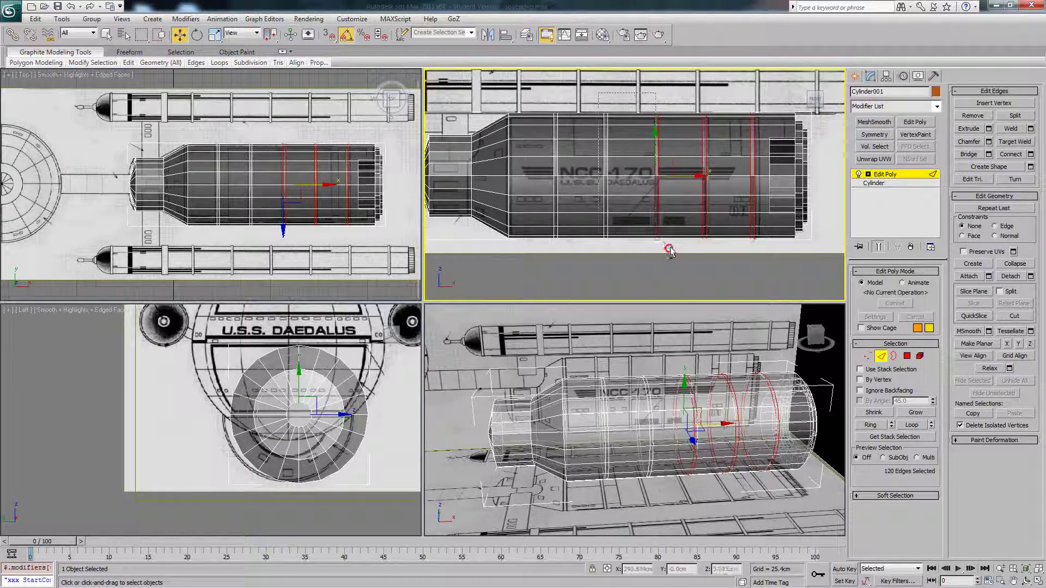
{"action": "double_click", "coordinate": [762, 176]}
{"action": "left_click_drag", "start_coordinate": [740, 176], "coordinate": [741, 175]}
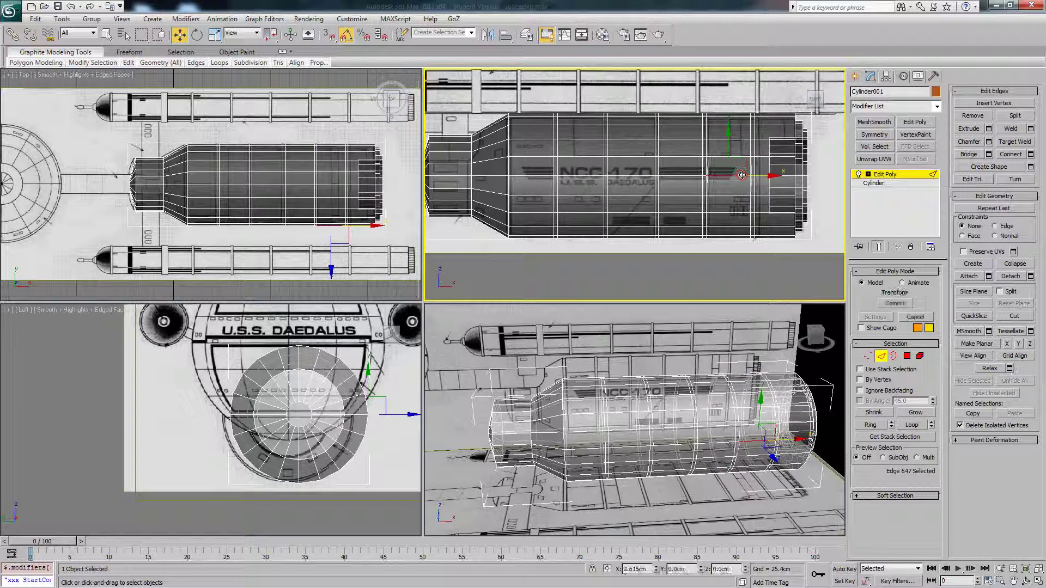
{"action": "key", "text": "ctrl+z"}
{"action": "key", "text": "ctrl+z"}
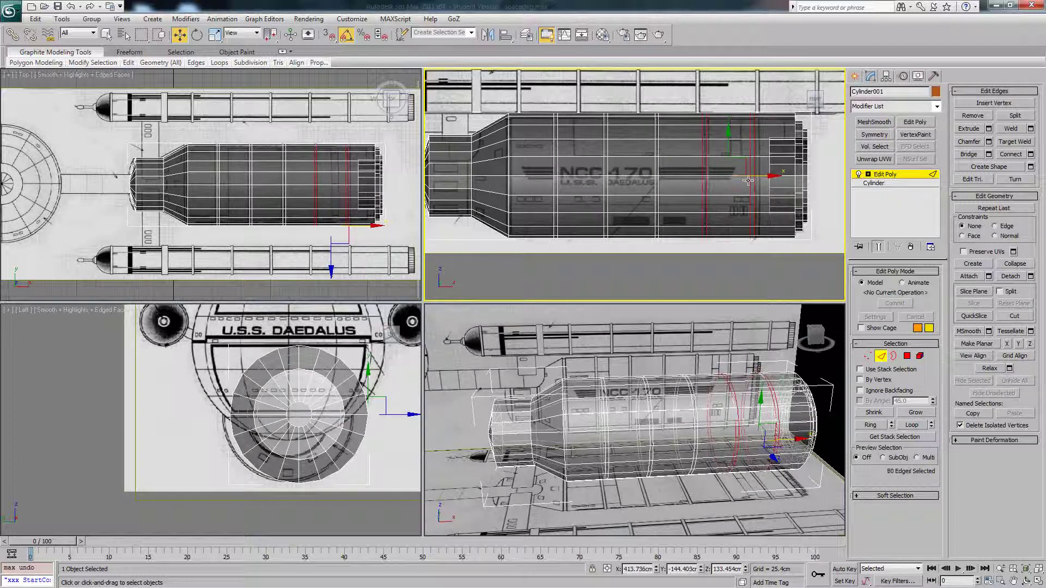
{"action": "left_click_drag", "start_coordinate": [769, 176], "coordinate": [771, 175]}
{"action": "left_click_drag", "start_coordinate": [669, 103], "coordinate": [719, 248], "text": "alt"}
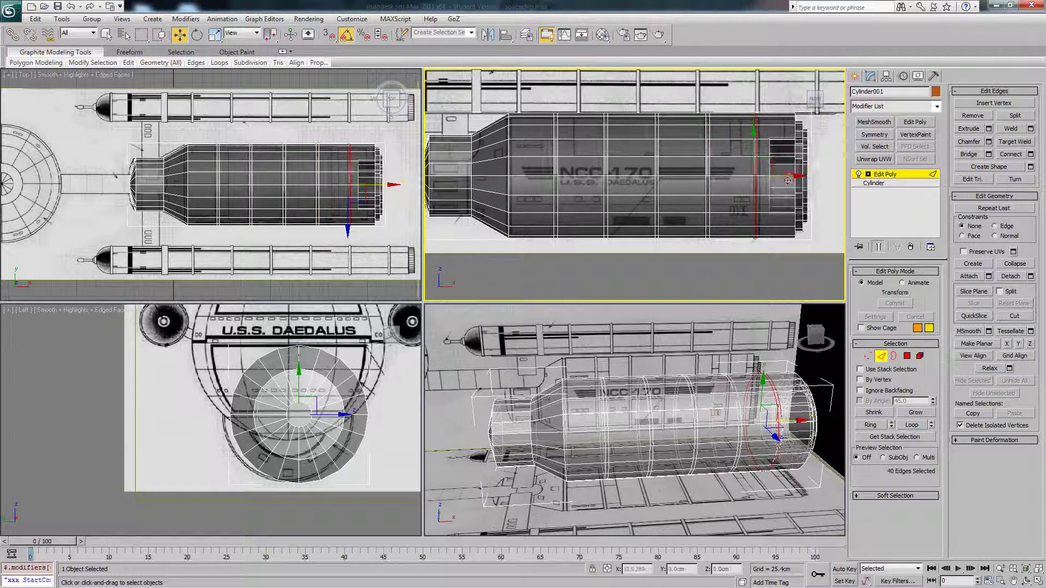
{"action": "left_click_drag", "start_coordinate": [789, 177], "coordinate": [791, 181]}
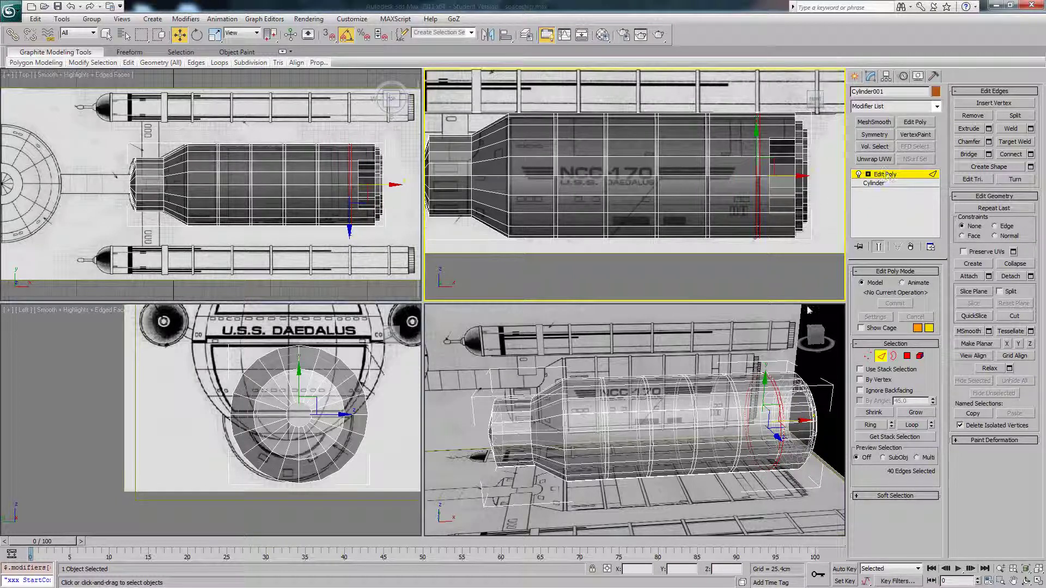
Turn off the hull's see-through display and set the Edit Poly modifier to polygon selection.
{"action": "middle_click_drag", "start_coordinate": [808, 310], "coordinate": [684, 414], "text": "alt"}
{"action": "key", "text": "alt+x"}
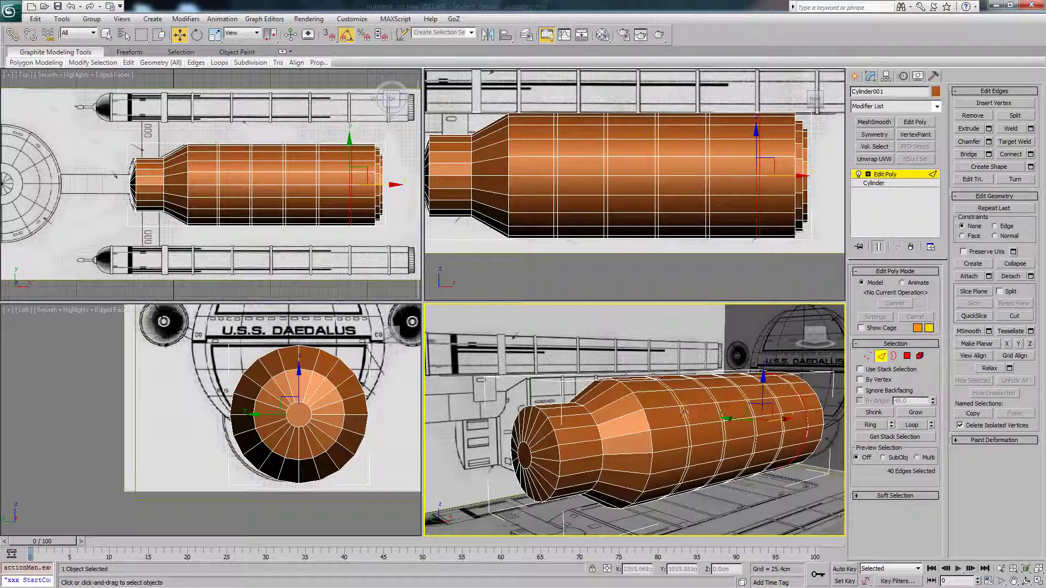
{"action": "middle_click_drag", "start_coordinate": [769, 406], "coordinate": [751, 410], "text": "alt"}
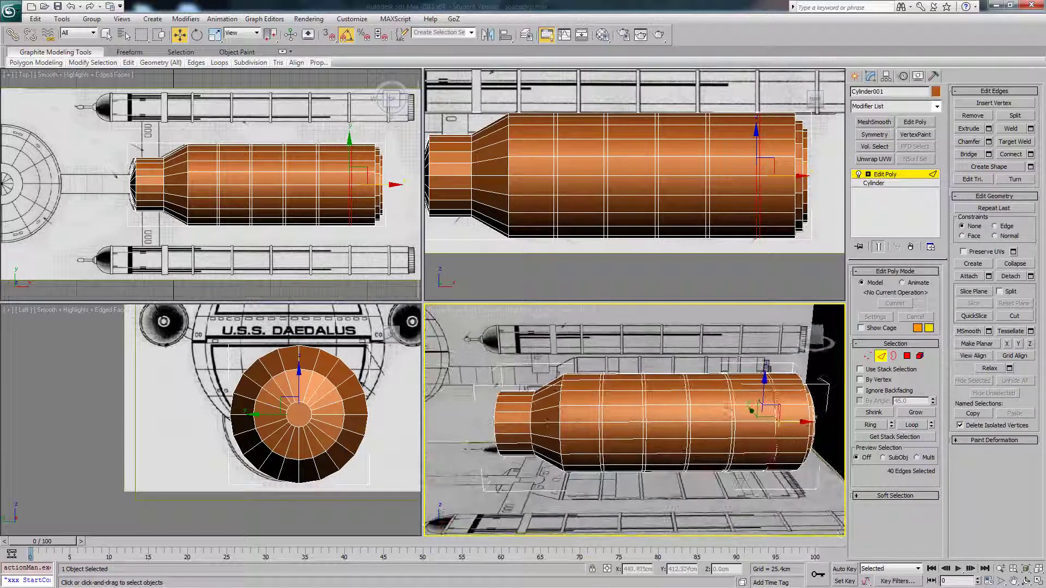
{"action": "left_click", "coordinate": [906, 357]}
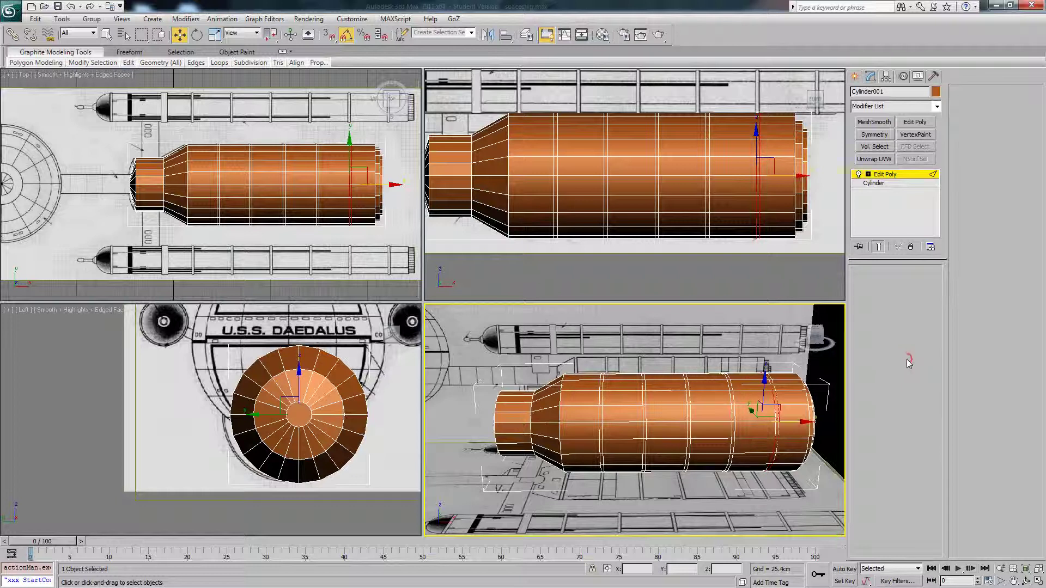
{"action": "middle_click_drag", "start_coordinate": [585, 156], "coordinate": [599, 149]}
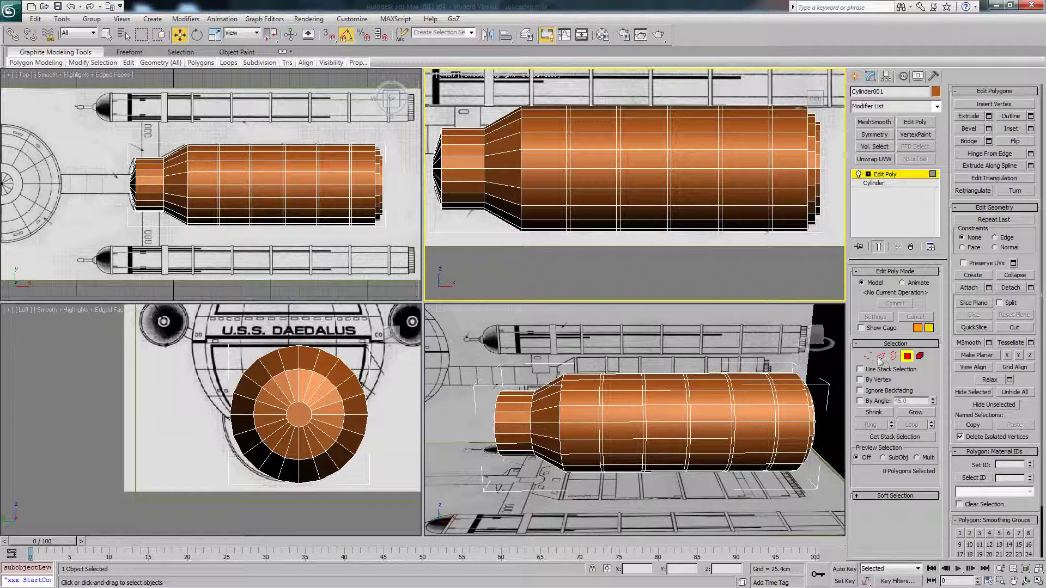
{"action": "key", "text": "1"}
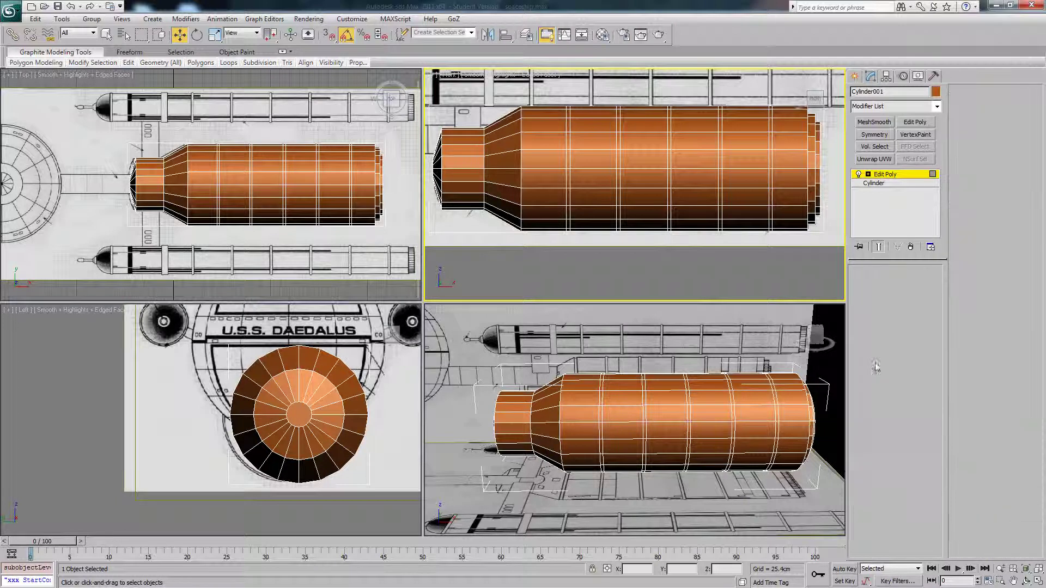
{"action": "left_click", "coordinate": [881, 357]}
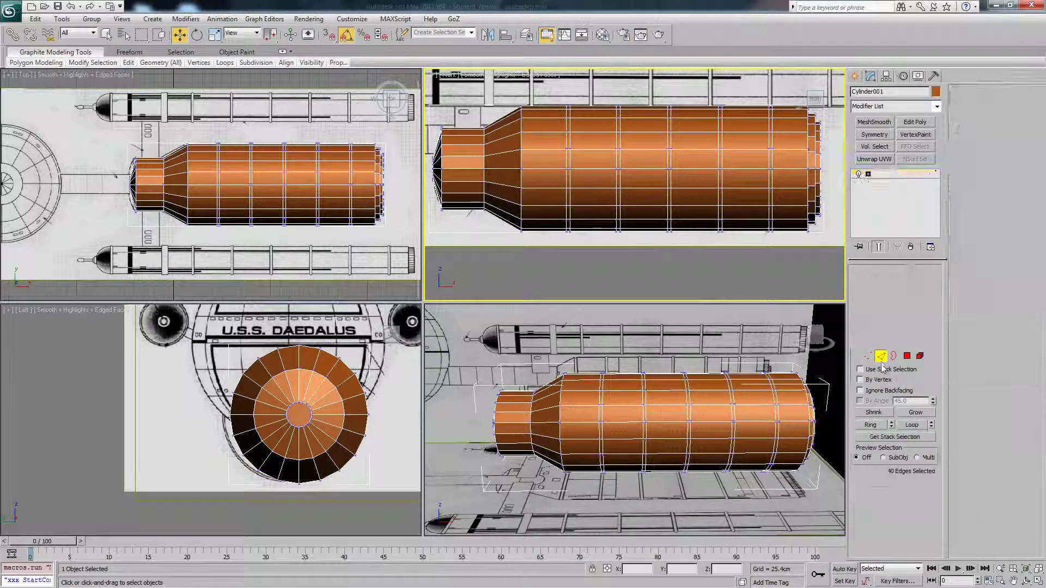
{"action": "left_click", "coordinate": [906, 356]}
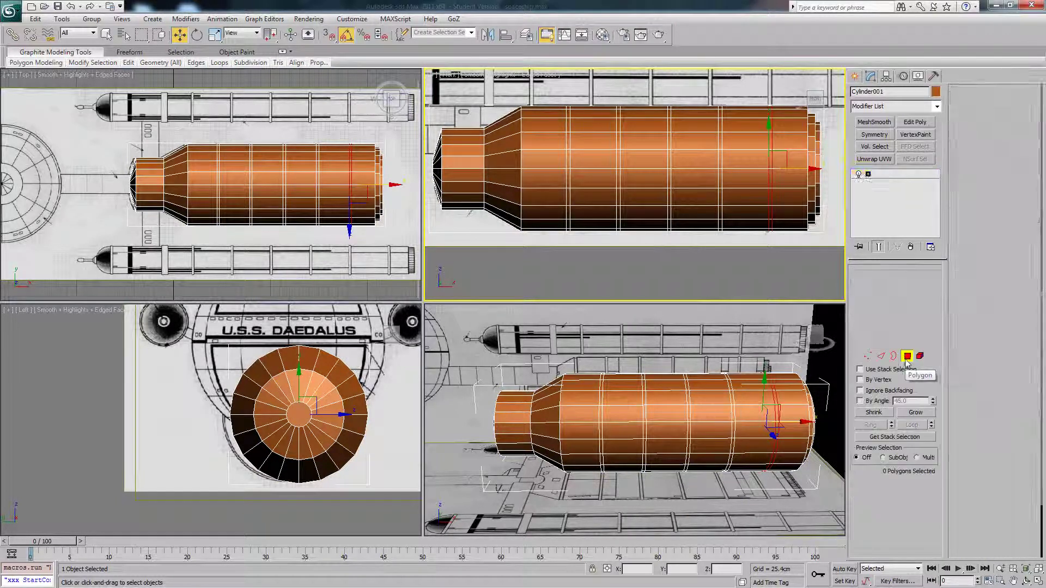
{"action": "middle_click_drag", "start_coordinate": [609, 163], "coordinate": [615, 161]}
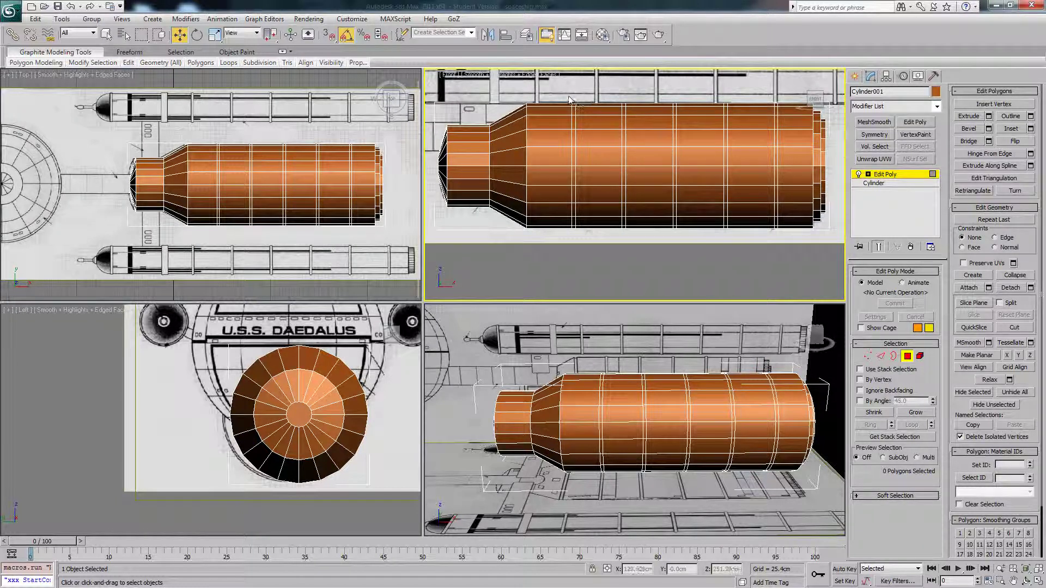
Select the polygons of the main hull section and deselect the wide panels, keeping only the five narrow bands between the paired loops.
{"action": "left_click_drag", "start_coordinate": [569, 97], "coordinate": [777, 234]}
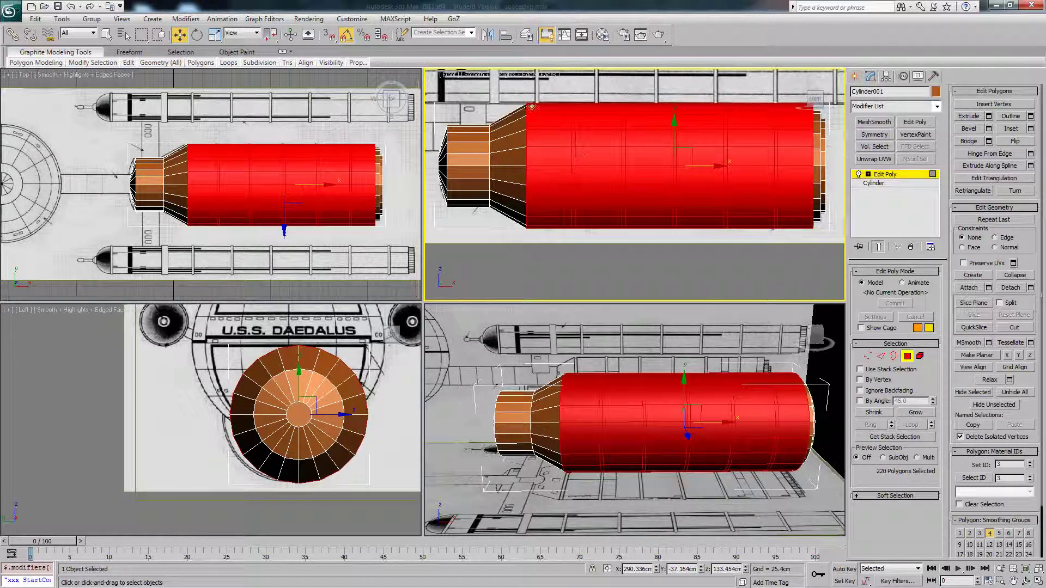
{"action": "left_click_drag", "start_coordinate": [544, 227], "coordinate": [544, 235], "text": "alt"}
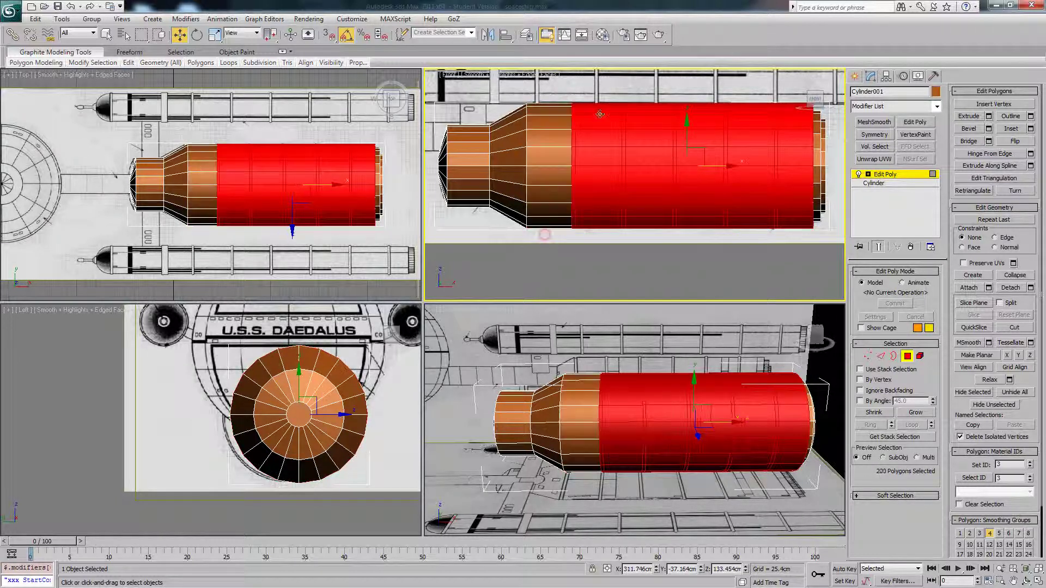
{"action": "left_click_drag", "start_coordinate": [597, 186], "coordinate": [598, 234], "text": "alt"}
{"action": "left_click_drag", "start_coordinate": [643, 83], "coordinate": [655, 243], "text": "alt"}
{"action": "left_click_drag", "start_coordinate": [695, 89], "coordinate": [710, 217], "text": "alt"}
{"action": "left_click_drag", "start_coordinate": [751, 78], "coordinate": [755, 170], "text": "alt"}
{"action": "left_click_drag", "start_coordinate": [807, 82], "coordinate": [800, 245], "text": "alt"}
Open the Extrude Polygons settings for the five narrow bands, set the extrusion type to By Polygon and raise the height outward.
{"action": "middle_click_drag", "start_coordinate": [752, 192], "coordinate": [700, 188]}
{"action": "middle_click_drag", "start_coordinate": [681, 390], "coordinate": [702, 396], "text": "alt"}
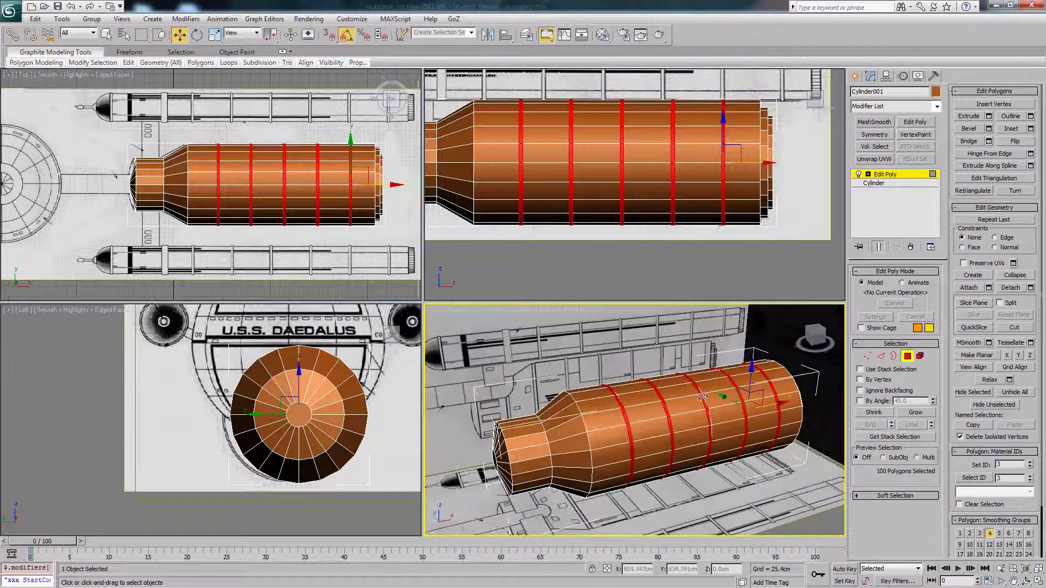
{"action": "scroll", "coordinate": [715, 386], "scroll_direction": "up", "scroll_amount": 5}
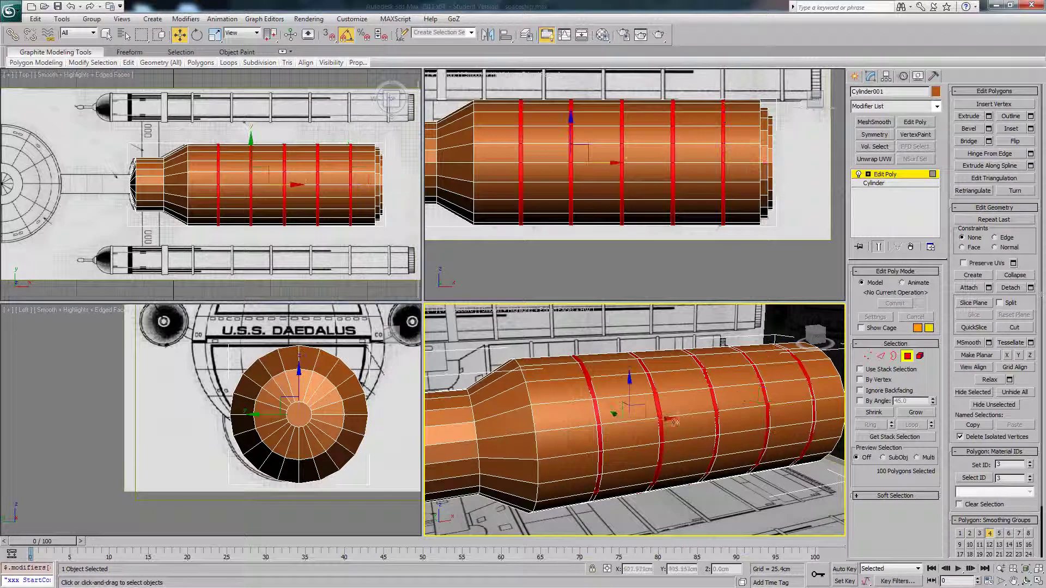
{"action": "middle_click_drag", "start_coordinate": [781, 400], "coordinate": [724, 417], "text": "alt"}
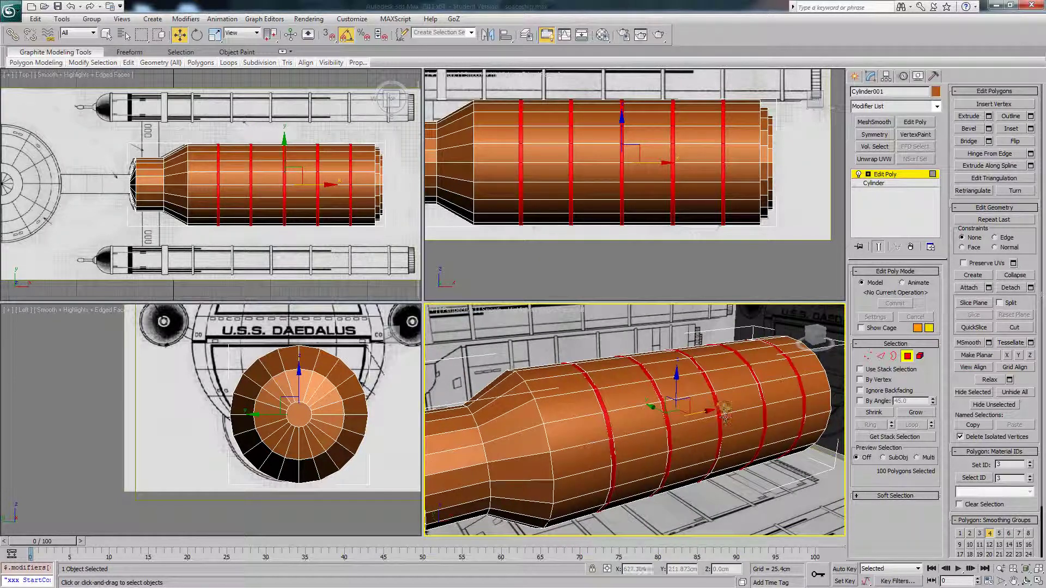
{"action": "left_click", "coordinate": [988, 117]}
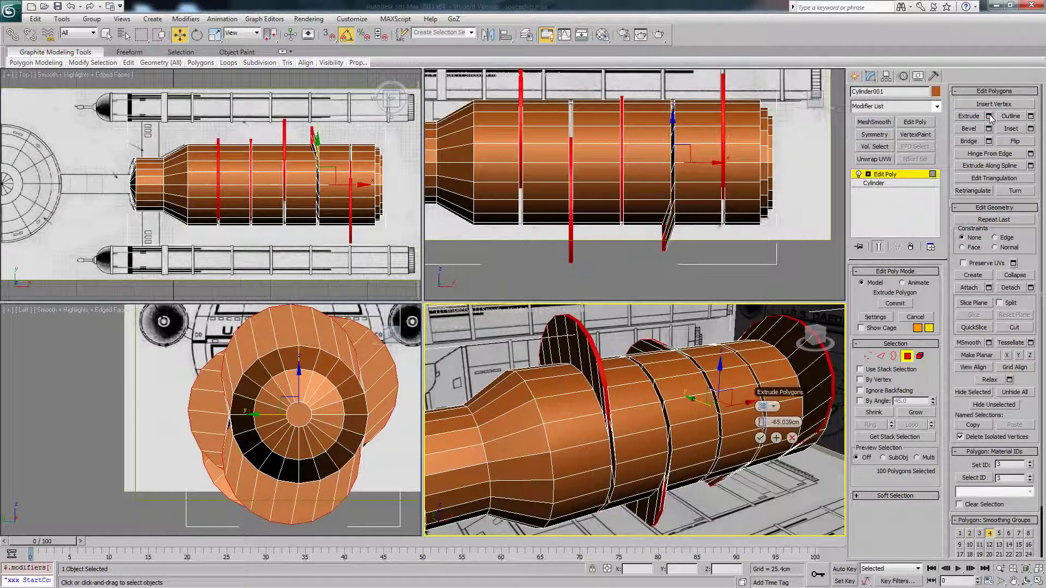
{"action": "middle_click_drag", "start_coordinate": [666, 371], "coordinate": [673, 393]}
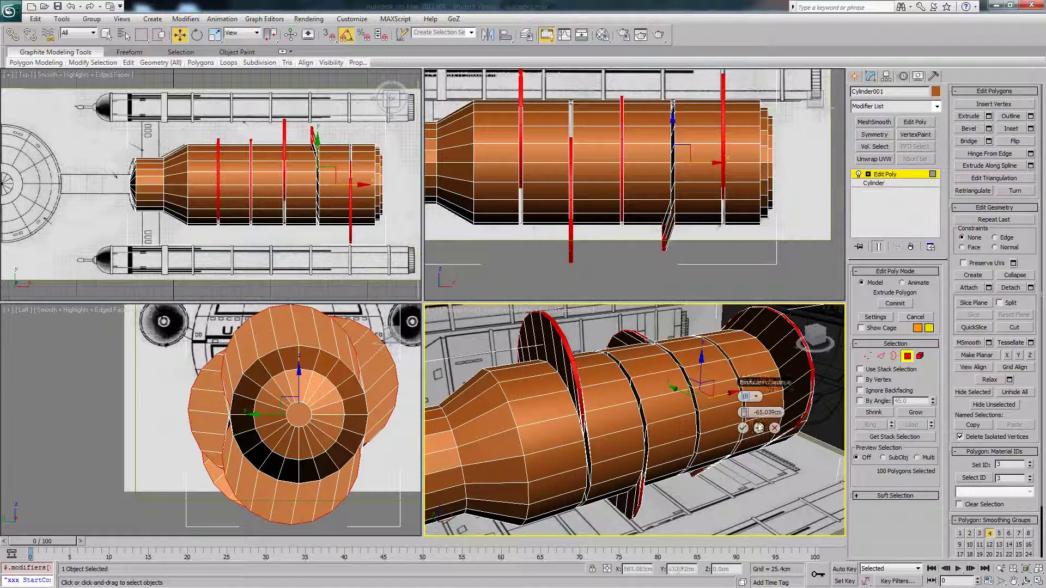
{"action": "left_click", "coordinate": [756, 397]}
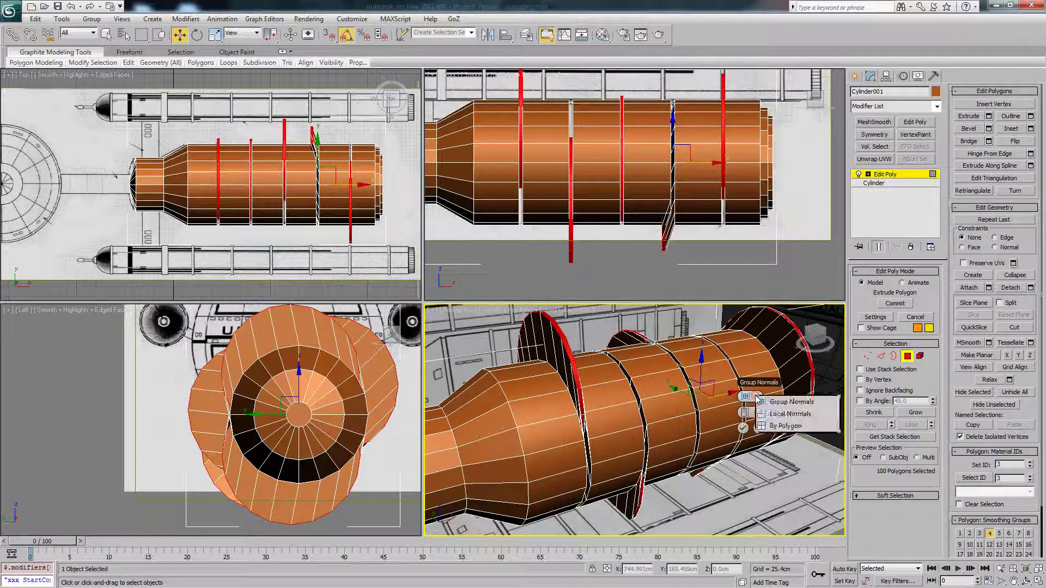
{"action": "left_click", "coordinate": [790, 426]}
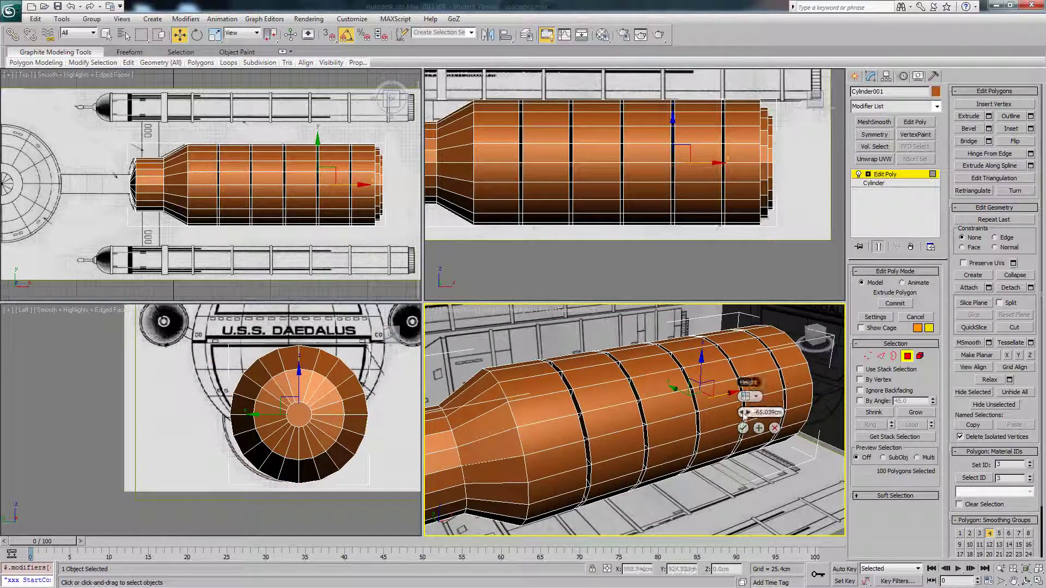
{"action": "left_click_drag", "start_coordinate": [761, 417], "coordinate": [834, 414]}
{"action": "middle_click_drag", "start_coordinate": [615, 383], "coordinate": [674, 396], "text": "alt"}
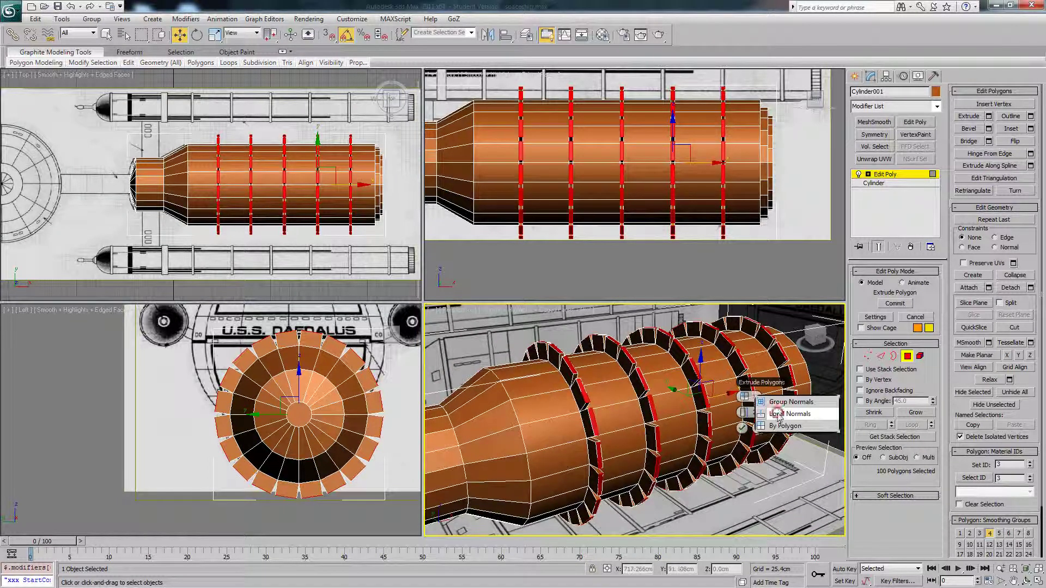
Change the extrusion type to Local Normals, set the height to 5 cm and apply the extrusion.
{"action": "left_click", "coordinate": [778, 415]}
{"action": "middle_click_drag", "start_coordinate": [675, 413], "coordinate": [743, 422], "text": "alt"}
{"action": "left_click_drag", "start_coordinate": [731, 416], "coordinate": [711, 415]}
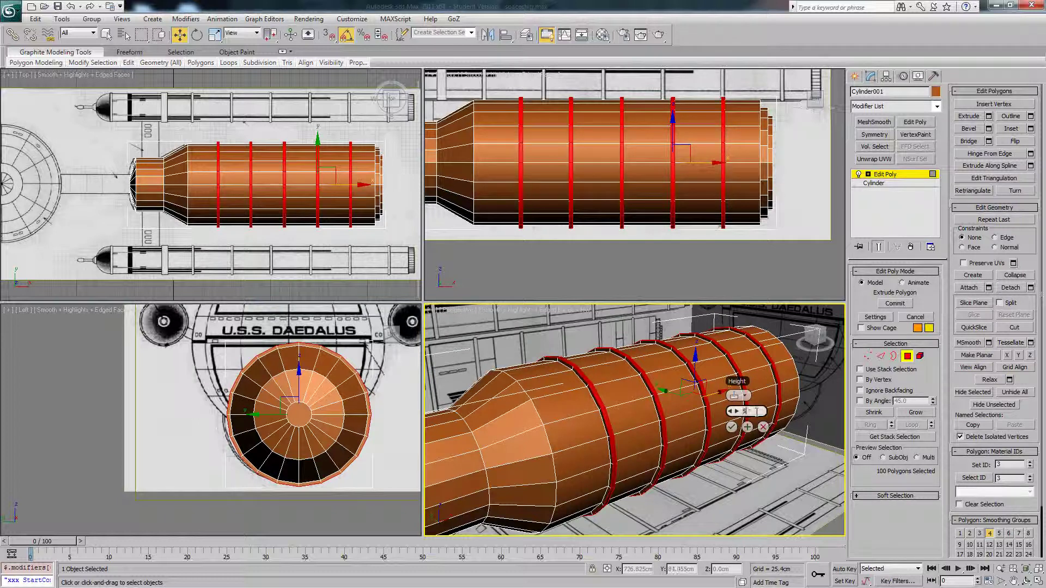
{"action": "left_click", "coordinate": [731, 426]}
Clear the polygon selection and hide the edge lines in the perspective view to inspect the raised bands.
{"action": "middle_click_drag", "start_coordinate": [731, 426], "coordinate": [736, 426], "text": "alt"}
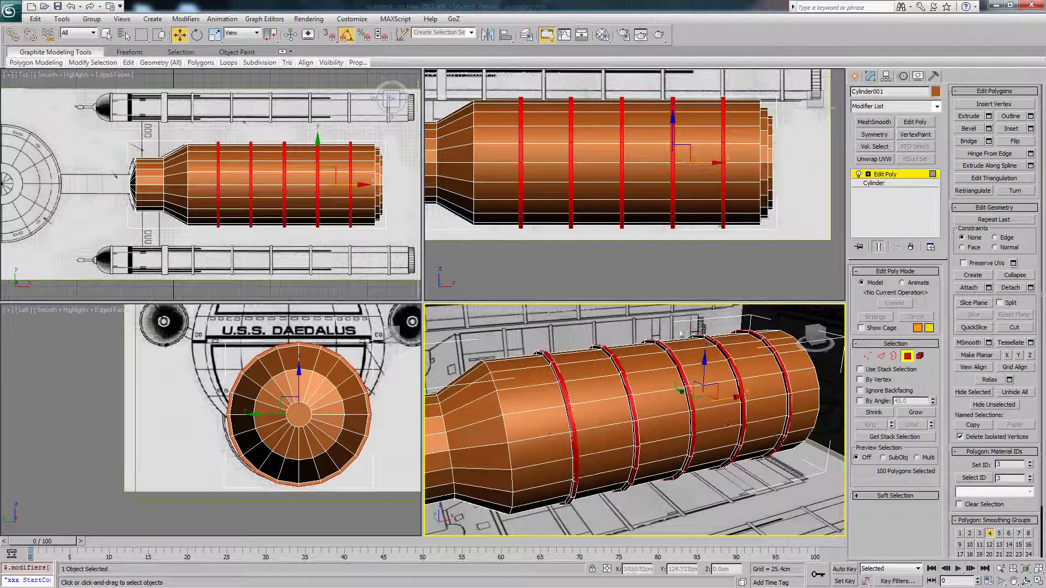
{"action": "left_click", "coordinate": [681, 333]}
{"action": "middle_click_drag", "start_coordinate": [682, 334], "coordinate": [670, 355], "text": "alt"}
{"action": "key", "text": "F4"}
{"action": "scroll", "coordinate": [603, 188], "scroll_direction": "up", "scroll_amount": 2}
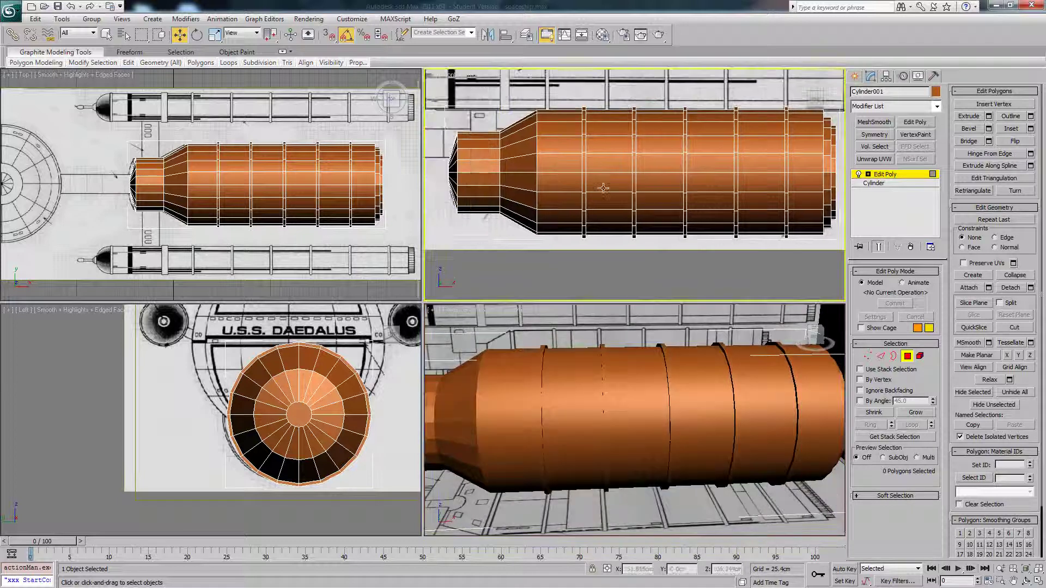
Make the hull see-through and add a Swift Loop edge loop on the main body just aft of the forward taper.
{"action": "key", "text": "alt+x"}
{"action": "scroll", "coordinate": [602, 188], "scroll_direction": "up", "scroll_amount": 5}
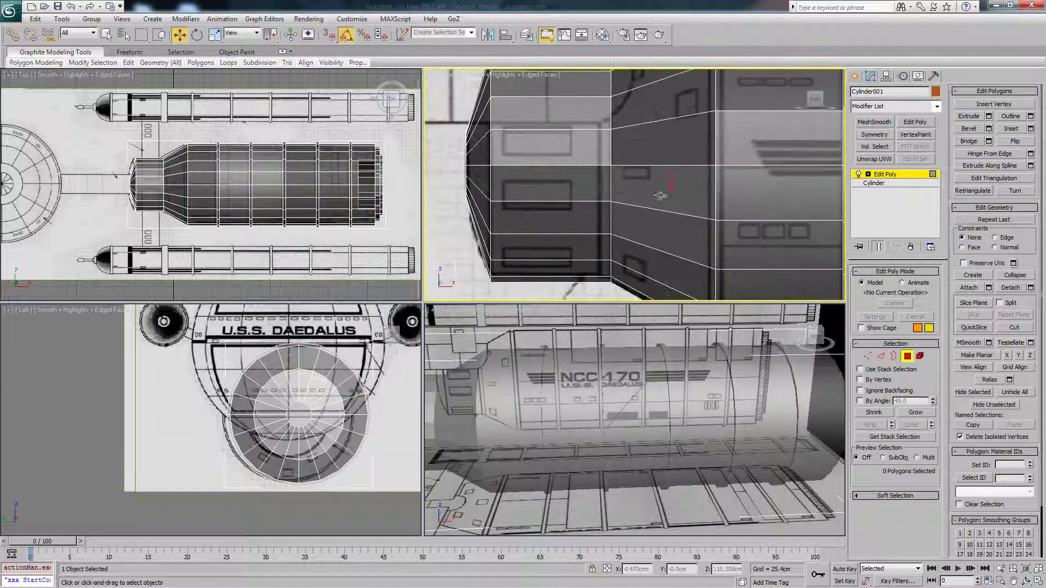
{"action": "middle_click_drag", "start_coordinate": [641, 183], "coordinate": [658, 181]}
{"action": "scroll", "coordinate": [659, 182], "scroll_direction": "down", "scroll_amount": 3}
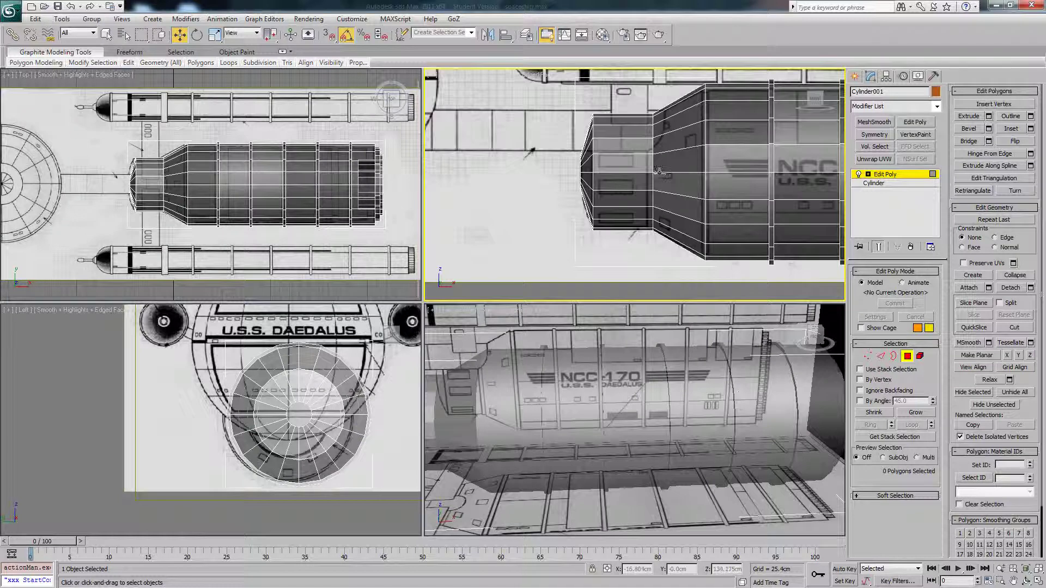
{"action": "middle_click_drag", "start_coordinate": [680, 144], "coordinate": [658, 147]}
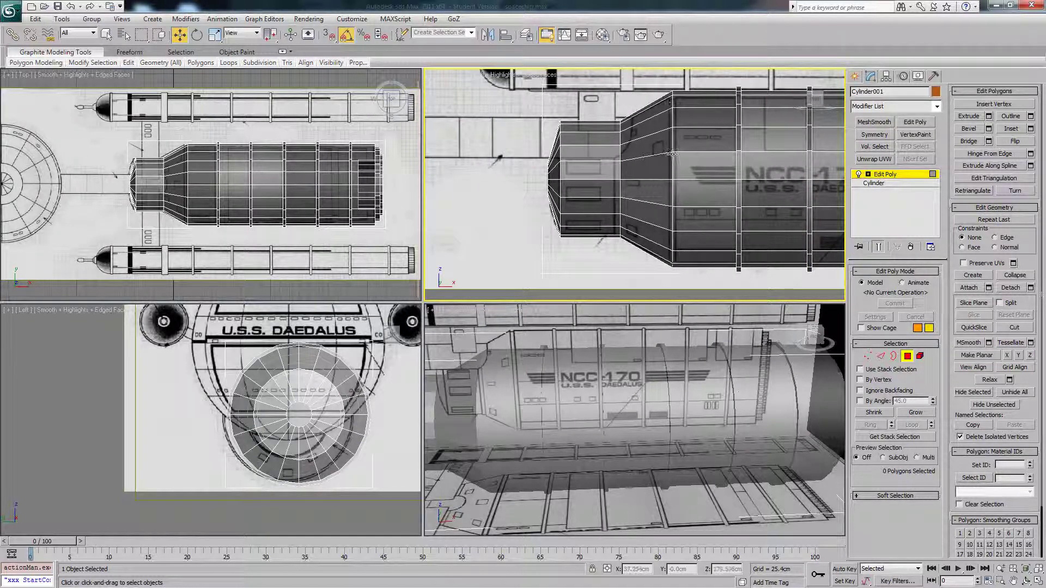
{"action": "middle_click_drag", "start_coordinate": [691, 152], "coordinate": [662, 151]}
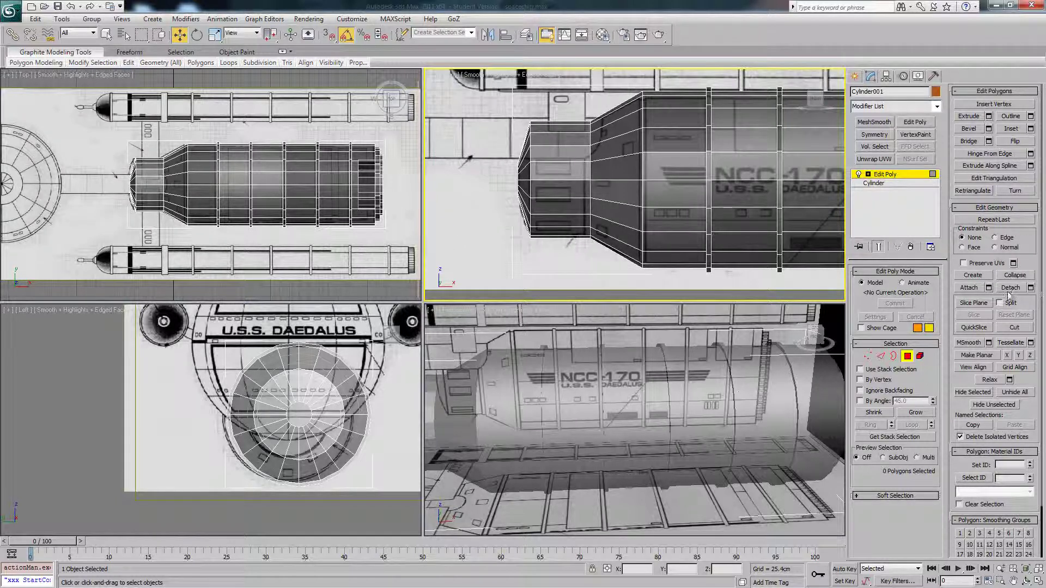
{"action": "mouse_move", "coordinate": [127, 63]}
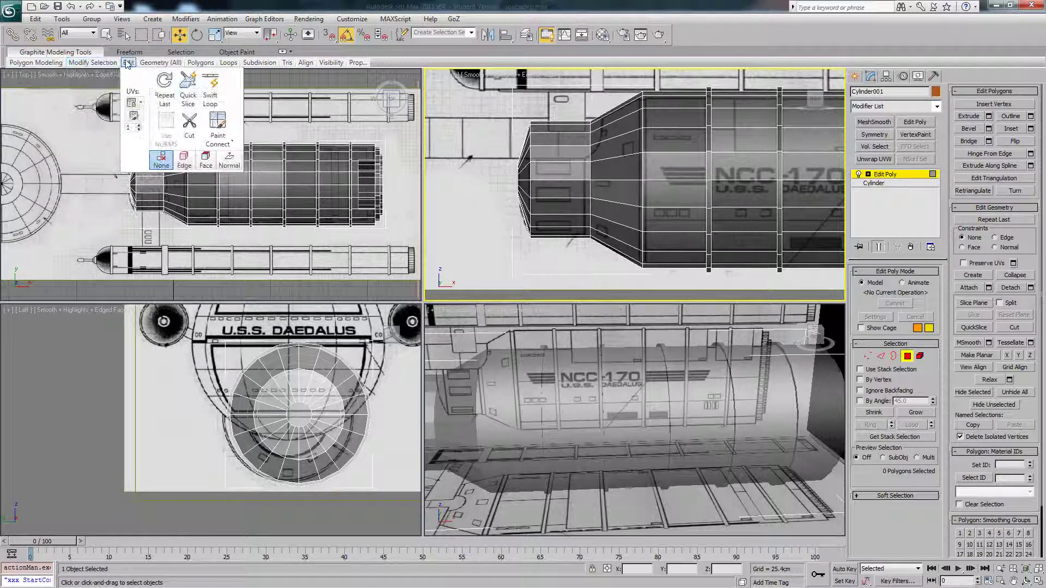
{"action": "left_click", "coordinate": [208, 90]}
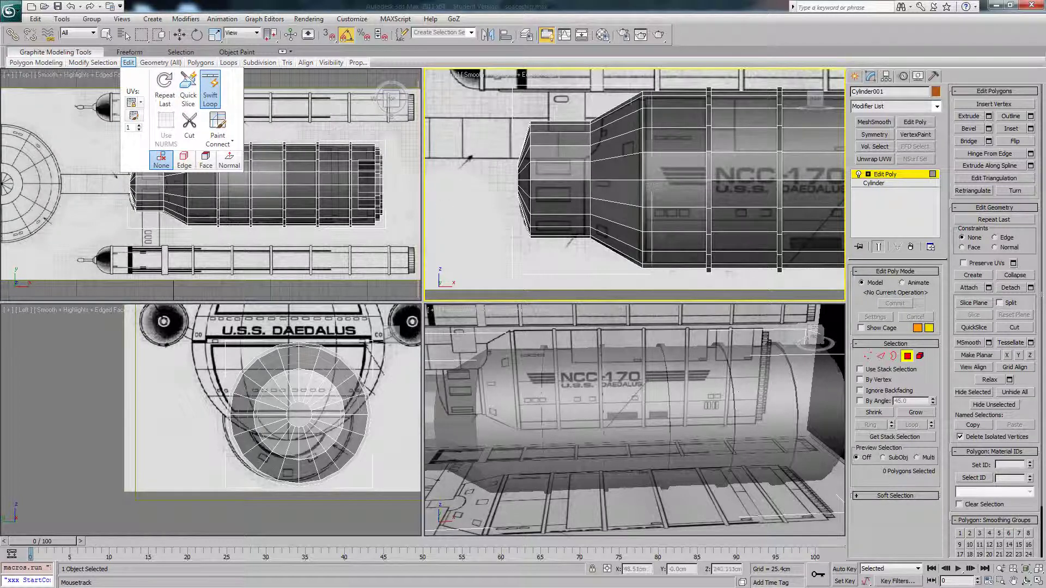
{"action": "left_click", "coordinate": [647, 128]}
Return to the Move tool, clear the edge selection and restore the side-profile viewport to the Front view.
{"action": "key", "text": "w"}
{"action": "right_click", "coordinate": [675, 158]}
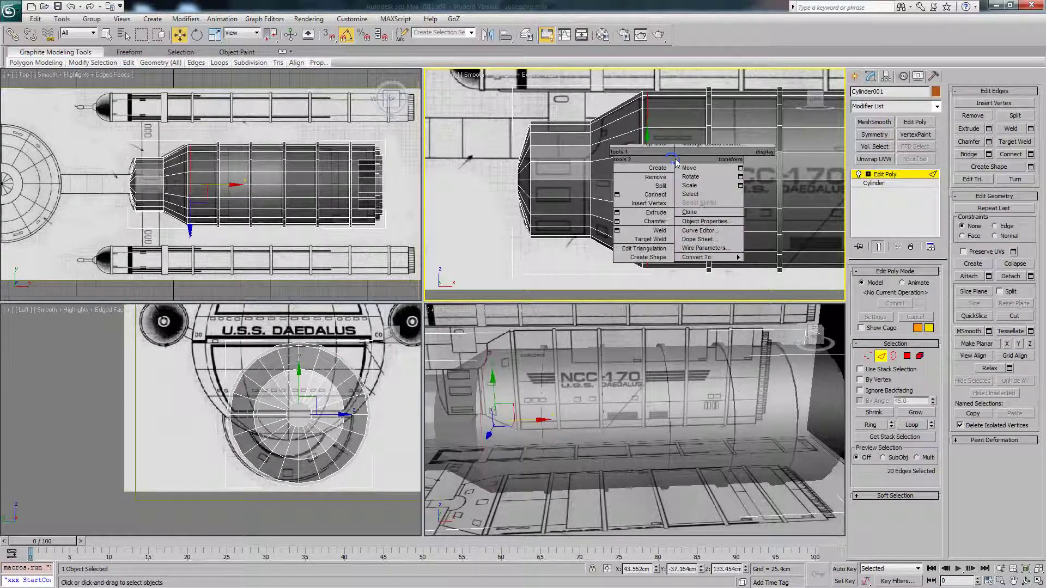
{"action": "right_click", "coordinate": [673, 157]}
{"action": "left_click", "coordinate": [663, 163]}
{"action": "middle_click_drag", "start_coordinate": [663, 163], "coordinate": [670, 170], "text": "alt"}
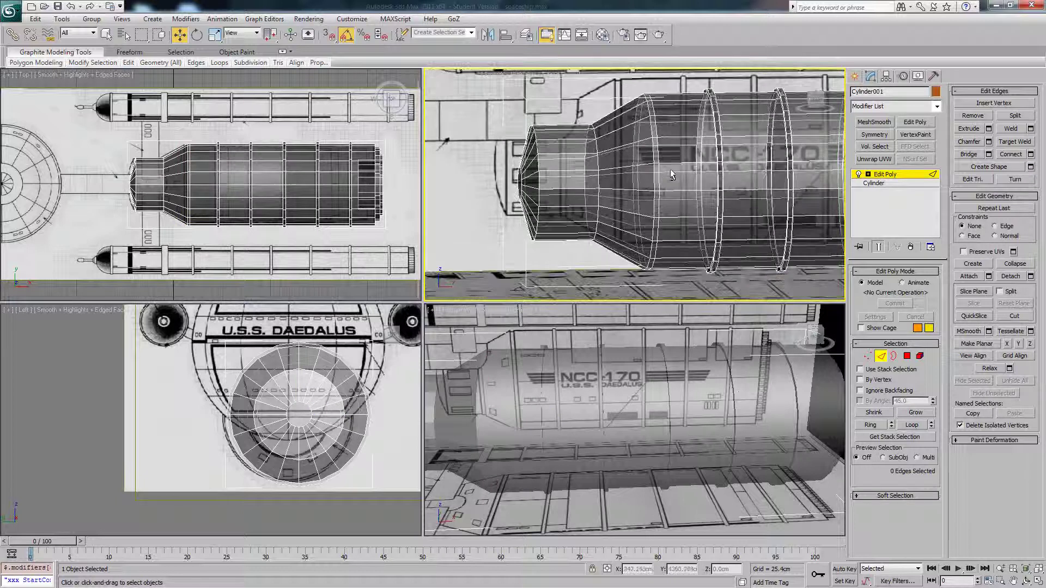
{"action": "key", "text": "f"}
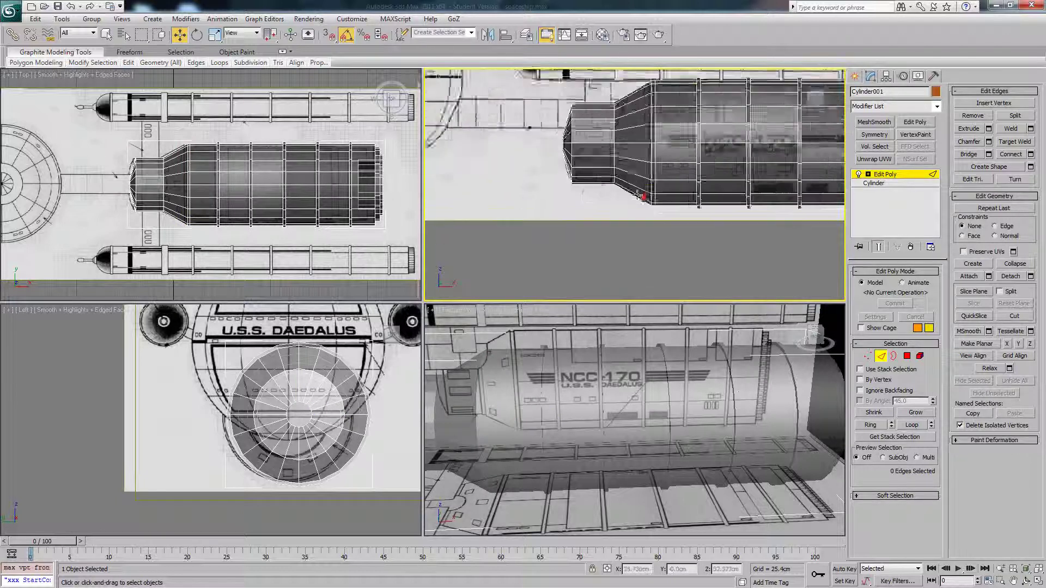
In polygon mode, select only the narrow ring of polygons where the forward taper meets the main body.
{"action": "scroll", "coordinate": [645, 196], "scroll_direction": "up", "scroll_amount": 3}
{"action": "scroll", "coordinate": [649, 173], "scroll_direction": "up", "scroll_amount": 2}
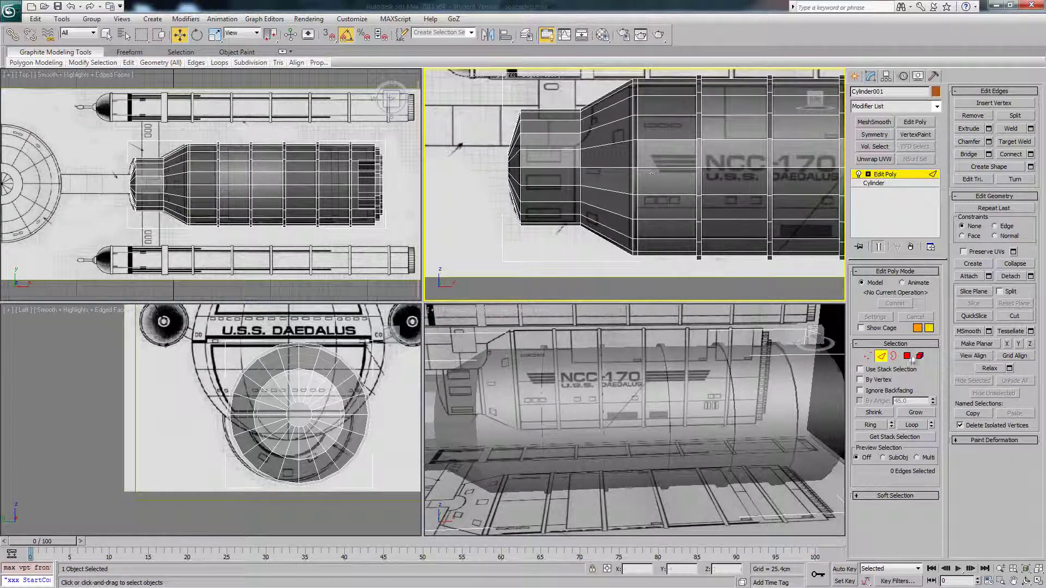
{"action": "left_click", "coordinate": [906, 356]}
{"action": "middle_click_drag", "start_coordinate": [652, 168], "coordinate": [645, 174]}
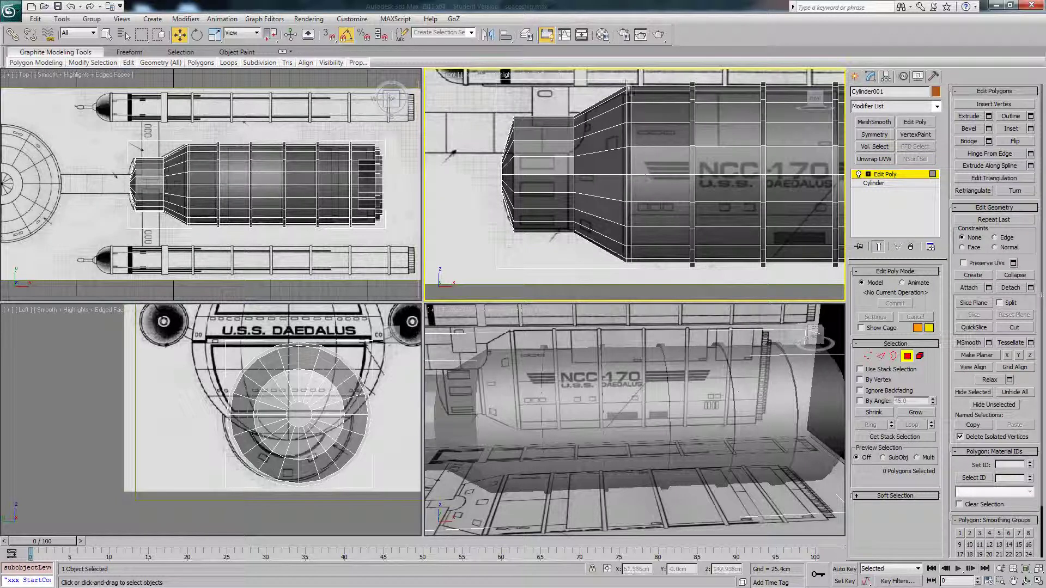
{"action": "left_click_drag", "start_coordinate": [635, 81], "coordinate": [611, 97]}
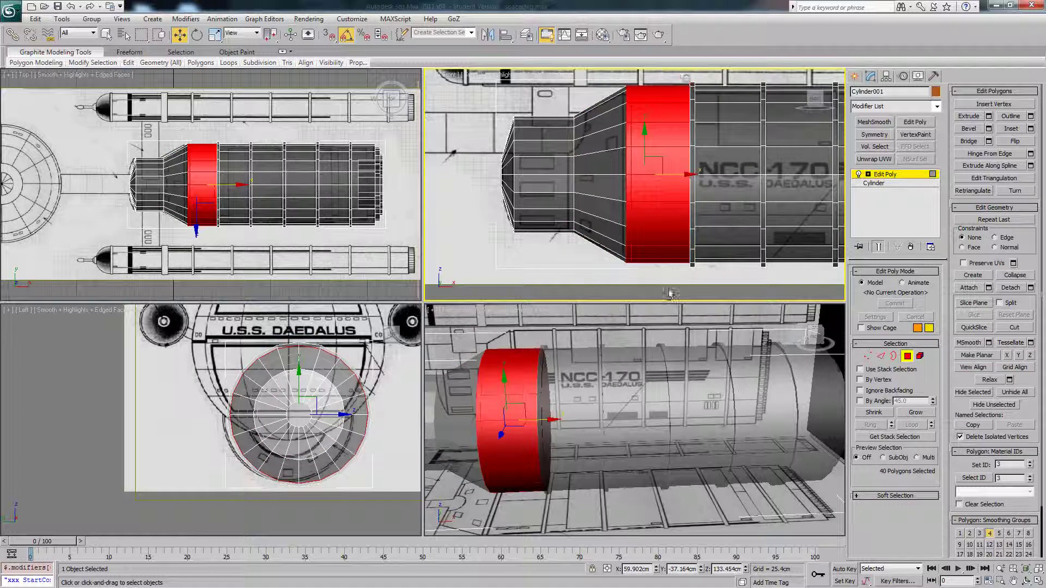
{"action": "left_click_drag", "start_coordinate": [685, 80], "coordinate": [653, 212], "text": "alt"}
Extrude the selected polygon ring inward with a height of -5 cm and apply the extrusion.
{"action": "left_click", "coordinate": [988, 116]}
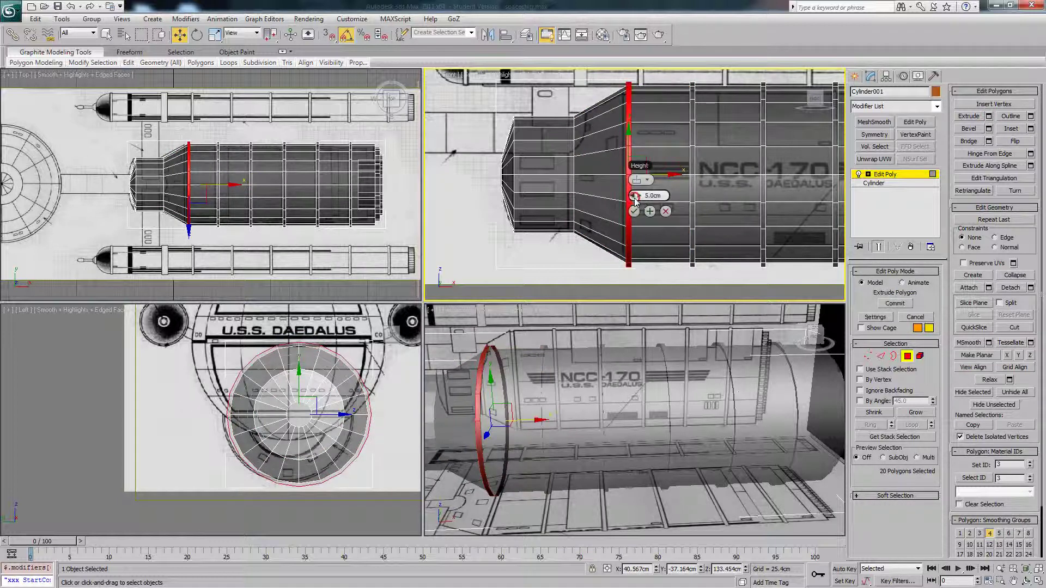
{"action": "left_click_drag", "start_coordinate": [635, 195], "coordinate": [622, 200]}
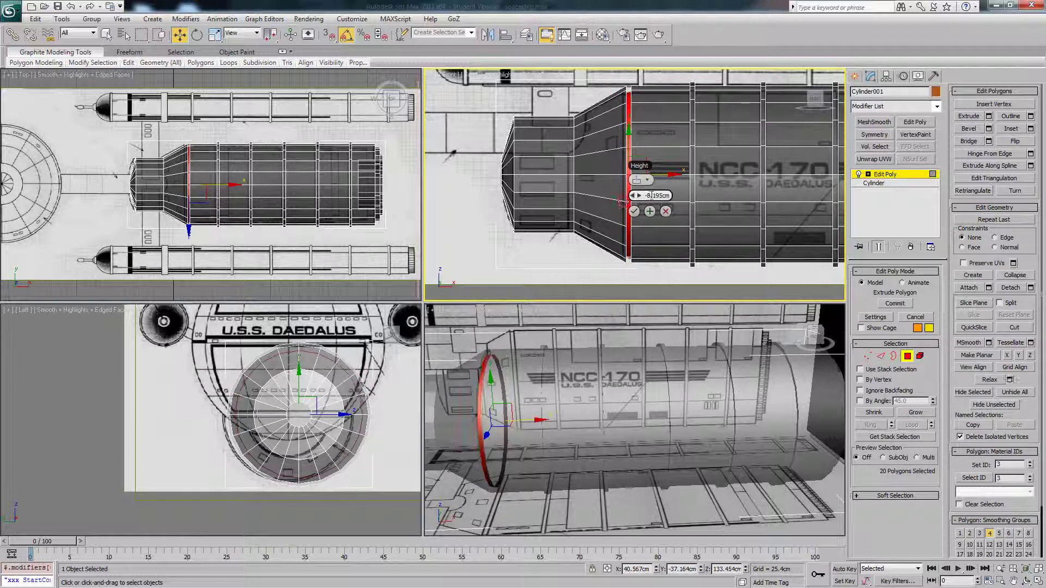
{"action": "double_click", "coordinate": [652, 195]}
{"action": "type", "text": "-5"}
{"action": "key", "text": "Return"}
{"action": "left_click", "coordinate": [634, 211]}
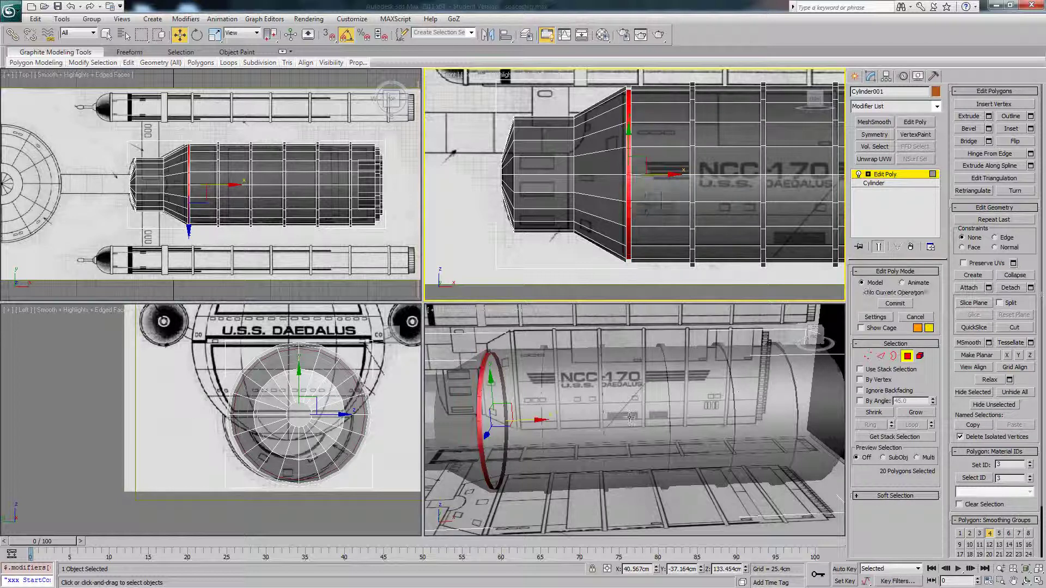
Clear the polygon selection and examine the recessed ring in perspective, with the hull shown opaque.
{"action": "mouse_move", "coordinate": [577, 414]}
{"action": "middle_mouse_down", "text": "alt"}
{"action": "mouse_move", "coordinate": [625, 406]}
{"action": "mouse_move", "coordinate": [640, 425]}
{"action": "mouse_move", "coordinate": [610, 413]}
{"action": "mouse_move", "coordinate": [678, 376]}
{"action": "mouse_move", "coordinate": [652, 374]}
{"action": "middle_mouse_up", "text": "alt"}
{"action": "key", "text": "alt+x"}
{"action": "left_click", "coordinate": [688, 487]}
{"action": "key", "text": "F4"}
{"action": "key", "text": "F4"}
{"action": "scroll", "coordinate": [639, 415], "scroll_direction": "down", "scroll_amount": 3}
{"action": "key", "text": "alt+x"}
{"action": "key", "text": "alt+x"}
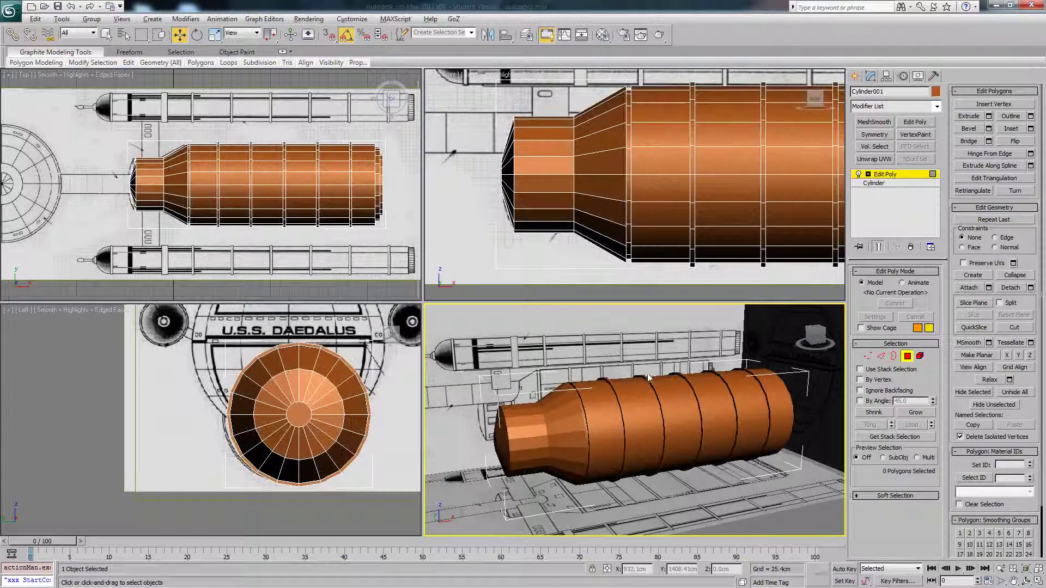
Make the hull see-through, add a Swift Loop edge loop around the front nose cap and clear the edge selection.
{"action": "middle_click_drag", "start_coordinate": [538, 173], "coordinate": [608, 194]}
{"action": "key", "text": "alt+x"}
{"action": "scroll", "coordinate": [585, 192], "scroll_direction": "up", "scroll_amount": 2}
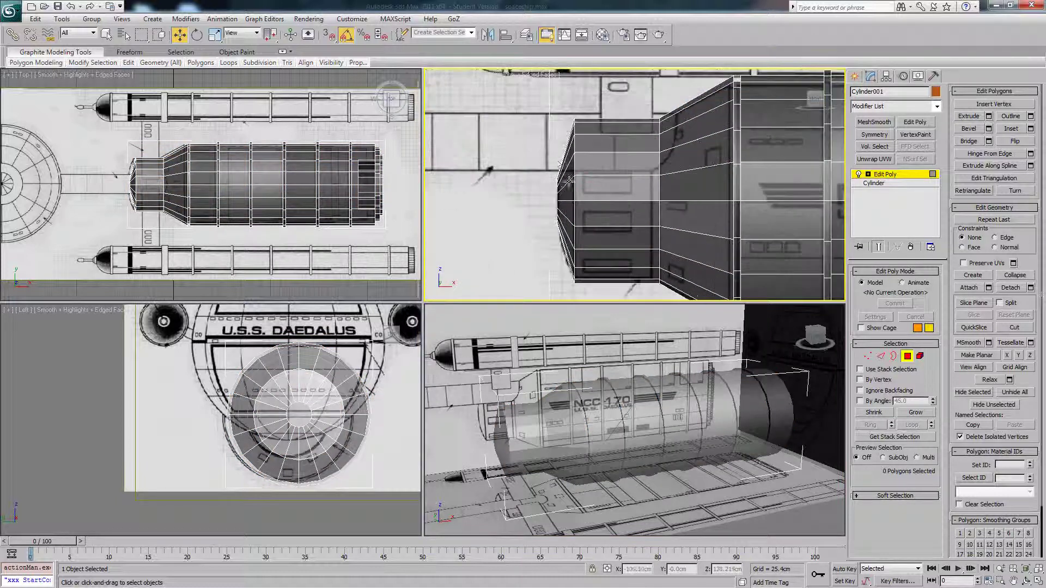
{"action": "scroll", "coordinate": [567, 172], "scroll_direction": "up", "scroll_amount": 2}
{"action": "scroll", "coordinate": [603, 178], "scroll_direction": "down", "scroll_amount": 4}
{"action": "middle_click_drag", "start_coordinate": [498, 441], "coordinate": [542, 432]}
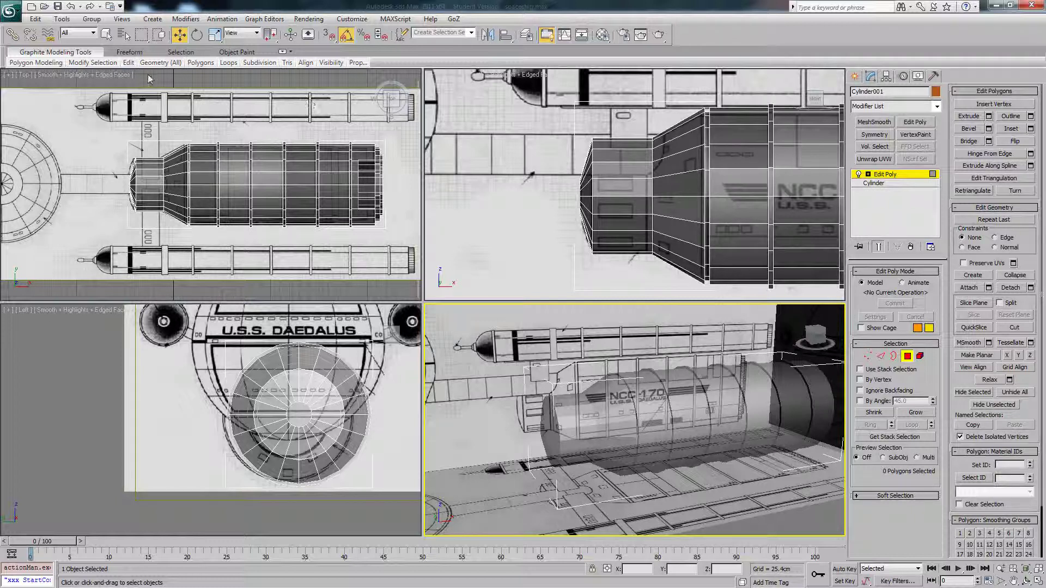
{"action": "mouse_move", "coordinate": [128, 62]}
{"action": "left_click", "coordinate": [209, 87]}
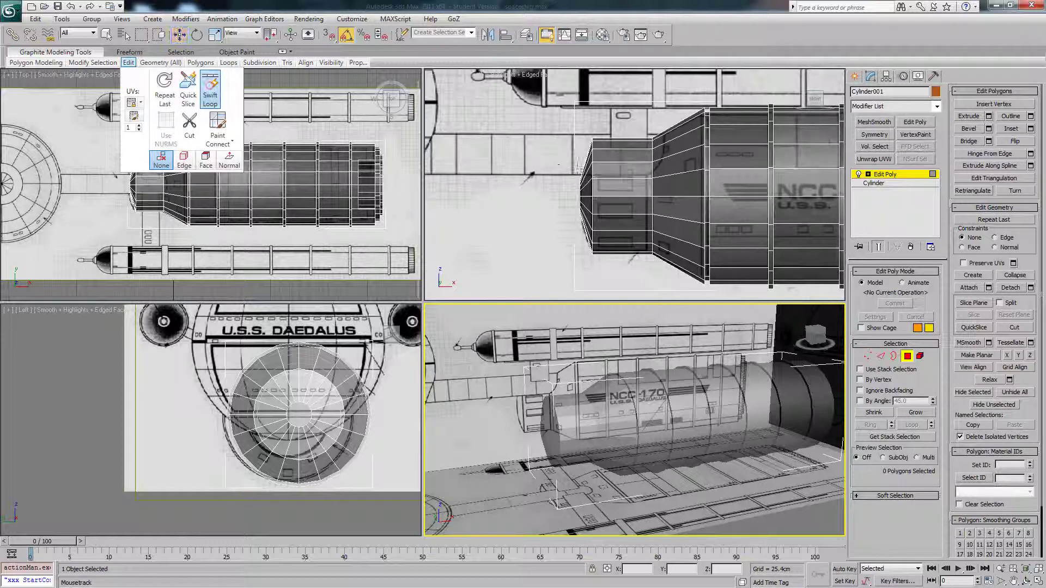
{"action": "scroll", "coordinate": [575, 167], "scroll_direction": "up", "scroll_amount": 2}
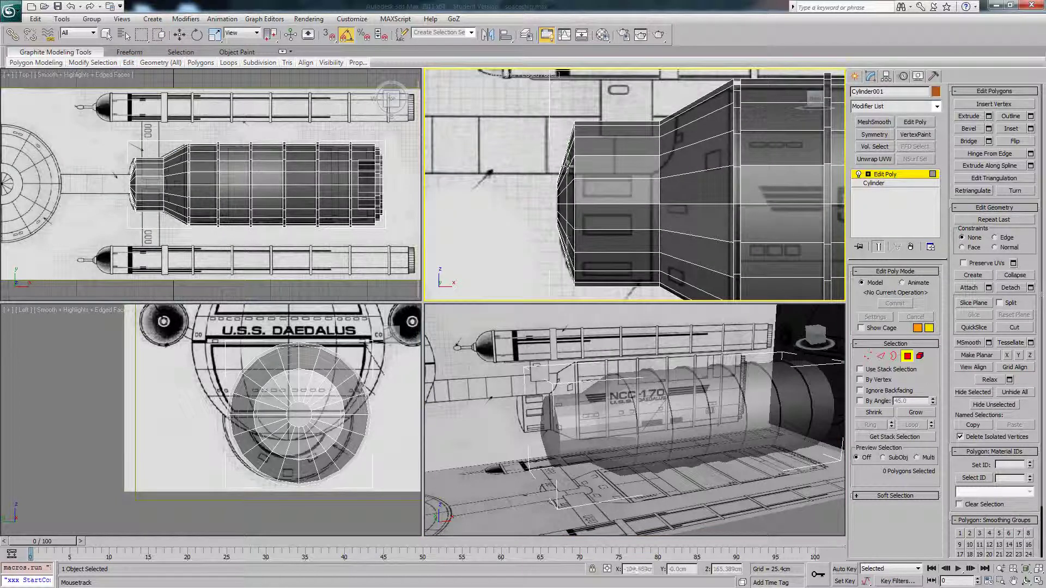
{"action": "left_click", "coordinate": [567, 167]}
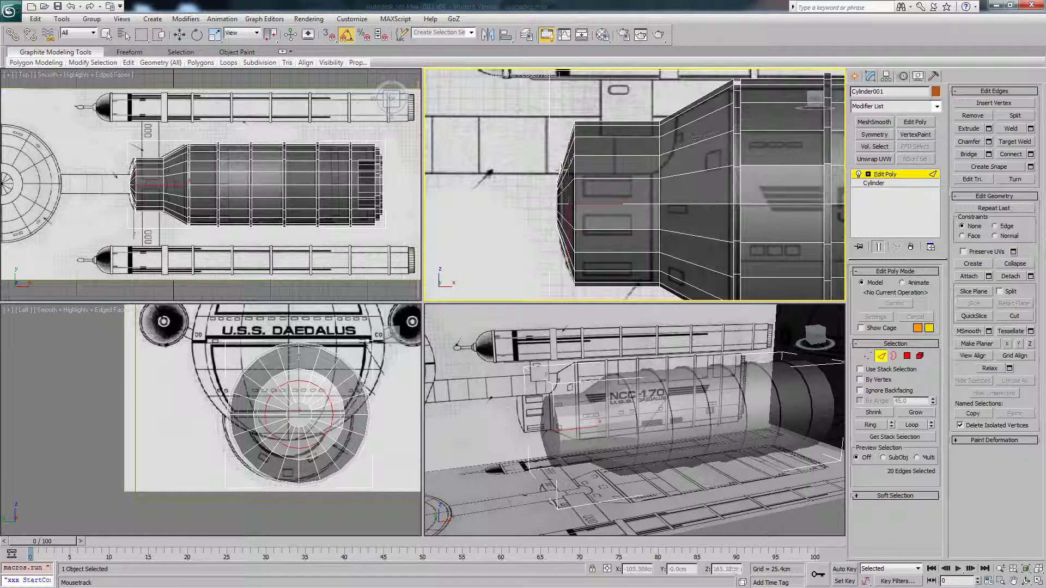
{"action": "key", "text": "w"}
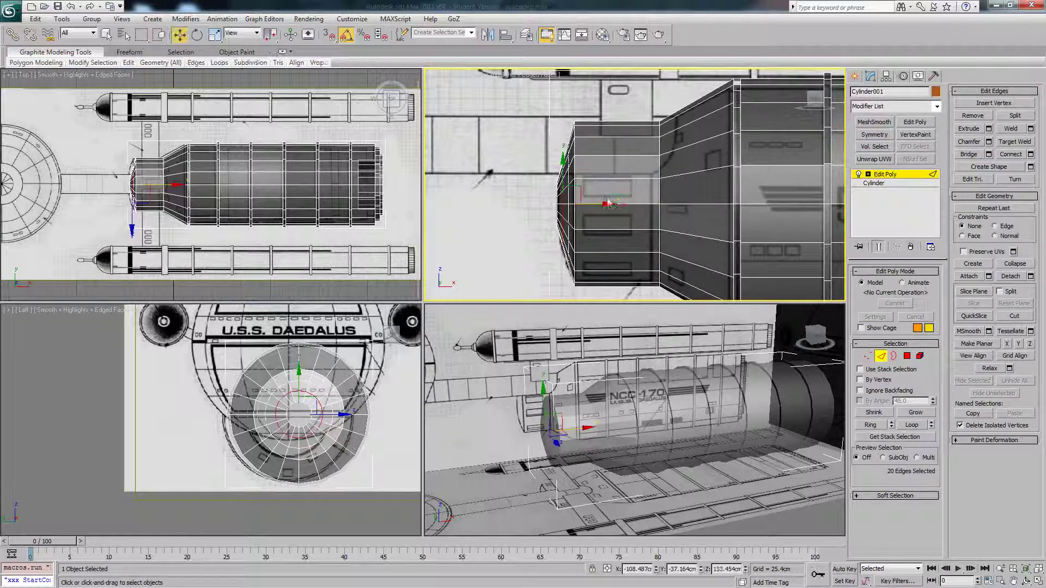
{"action": "scroll", "coordinate": [625, 214], "scroll_direction": "up", "scroll_amount": 2}
{"action": "left_click", "coordinate": [621, 214]}
{"action": "middle_click_drag", "start_coordinate": [577, 197], "coordinate": [599, 182]}
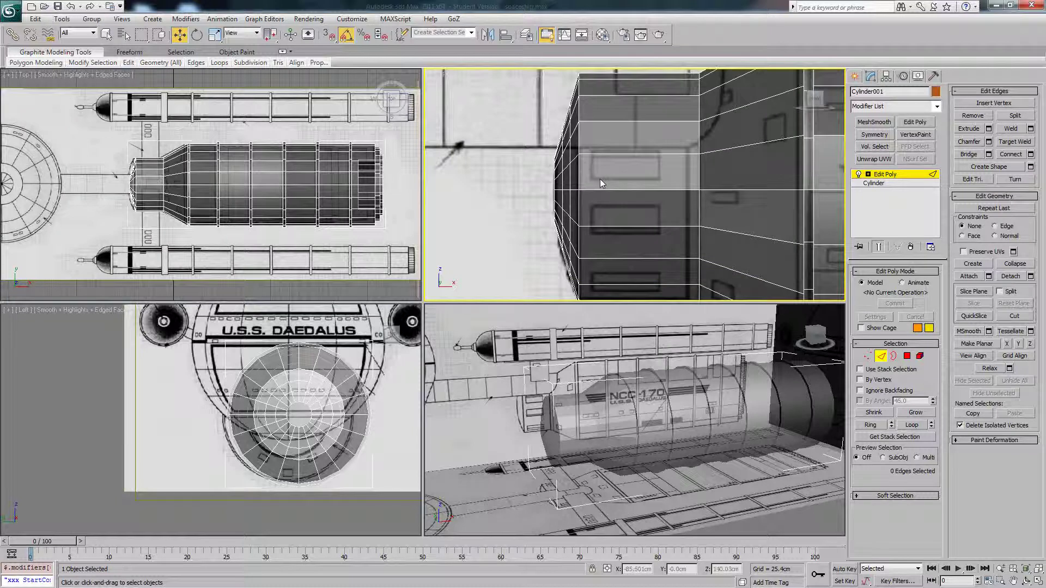
In the enlarged side view, select the foremost ring of nose-cap vertices and scale it down slightly and uniformly.
{"action": "left_click", "coordinate": [1038, 581]}
{"action": "scroll", "coordinate": [497, 270], "scroll_direction": "up", "scroll_amount": 2}
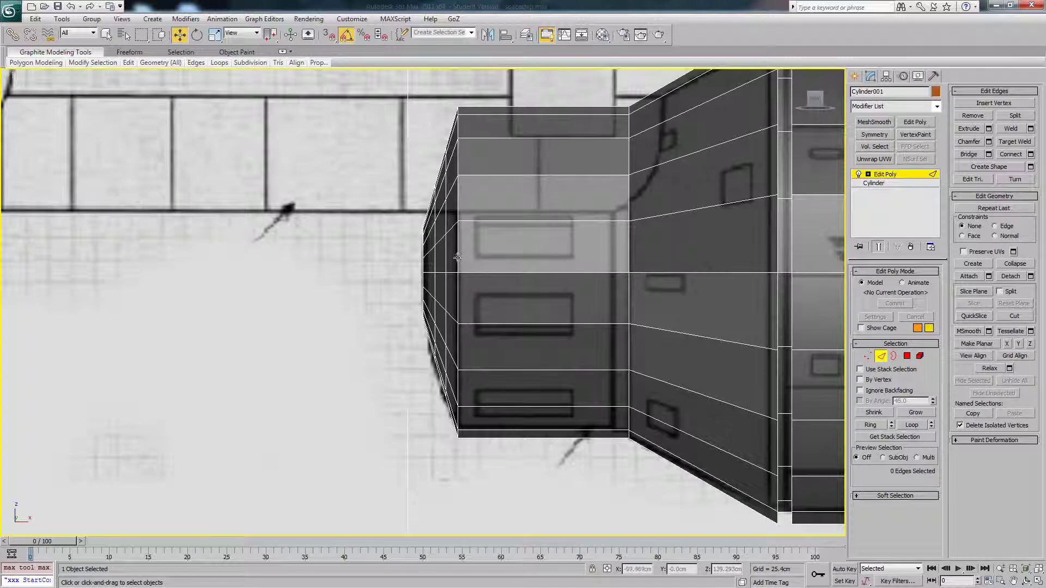
{"action": "left_click", "coordinate": [867, 356]}
{"action": "left_click_drag", "start_coordinate": [398, 219], "coordinate": [428, 333]}
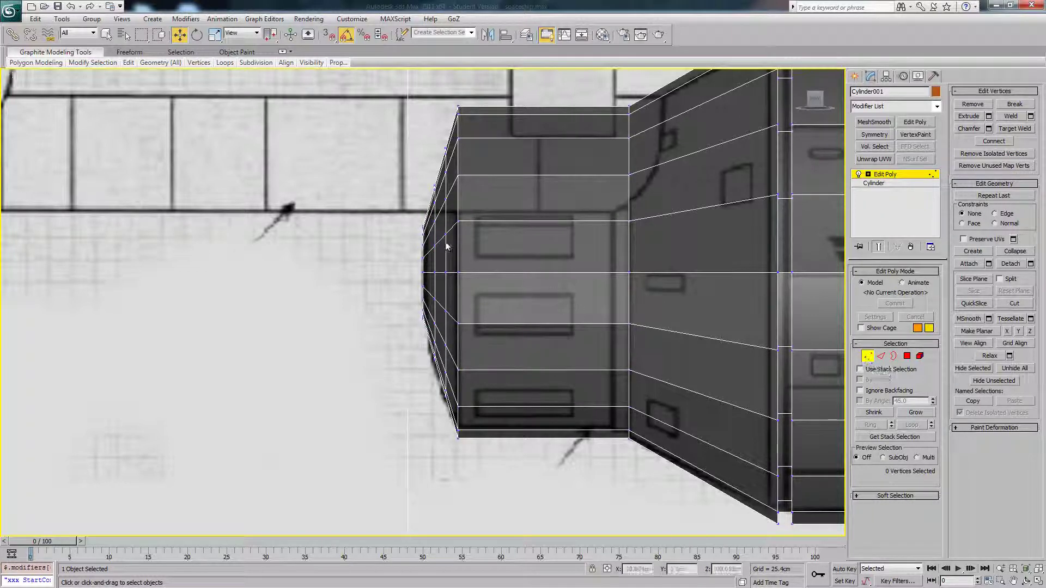
{"action": "left_click_drag", "start_coordinate": [401, 210], "coordinate": [426, 334]}
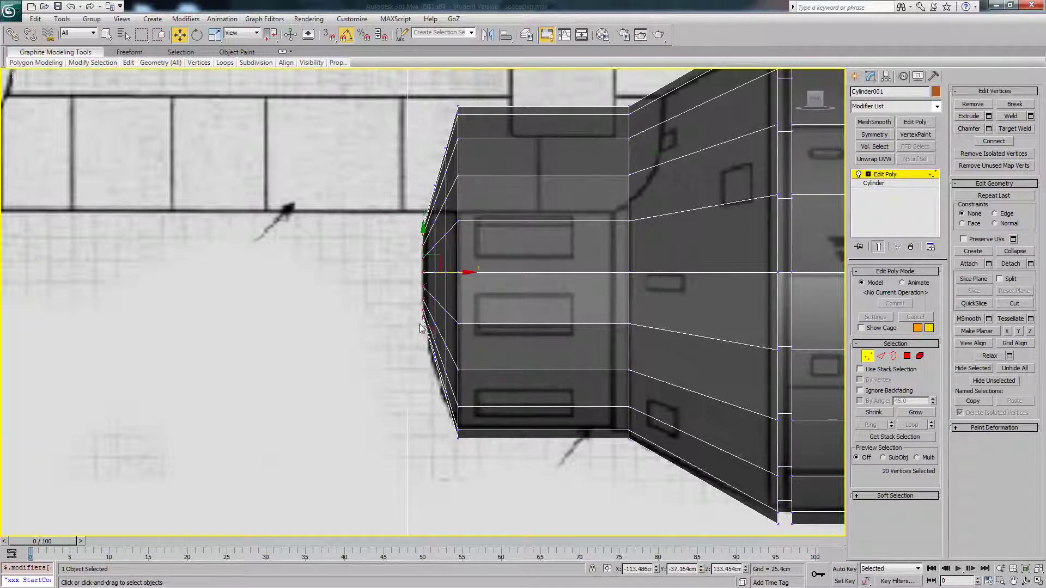
{"action": "middle_click_drag", "start_coordinate": [464, 271], "coordinate": [479, 287]}
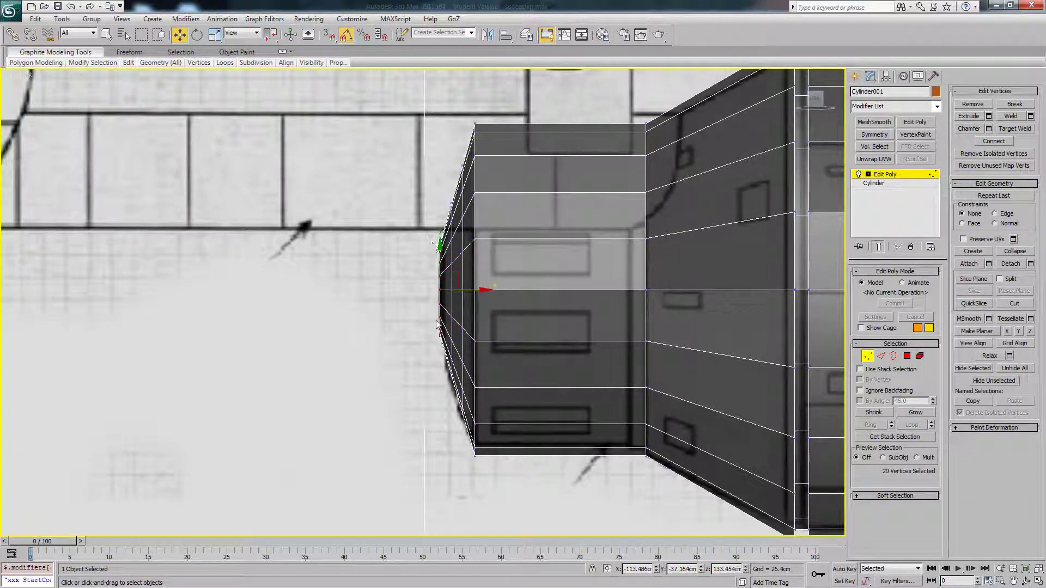
{"action": "key", "text": "r"}
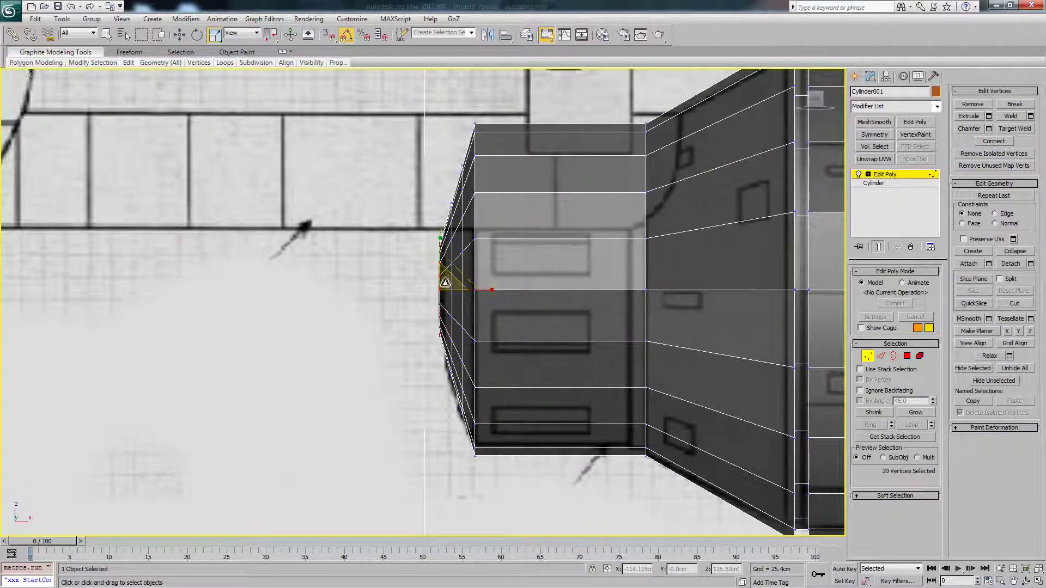
{"action": "left_click_drag", "start_coordinate": [445, 282], "coordinate": [447, 303]}
Scale the two intermediate nose-cap vertex rings outward, one after the other, to round the cap to the blueprint profile.
{"action": "left_click_drag", "start_coordinate": [471, 243], "coordinate": [458, 418]}
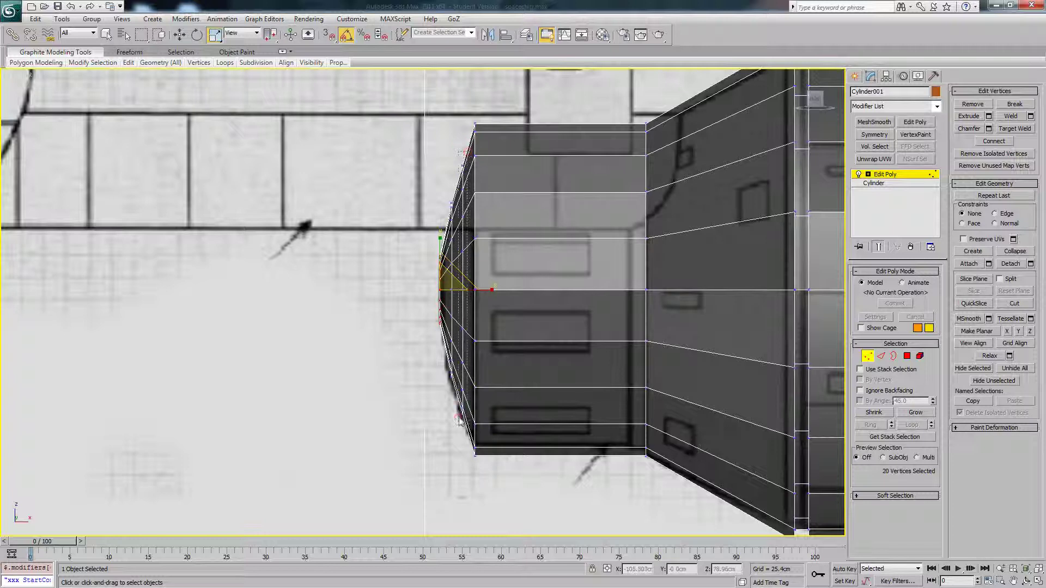
{"action": "left_click_drag", "start_coordinate": [467, 277], "coordinate": [469, 270]}
{"action": "left_click_drag", "start_coordinate": [453, 195], "coordinate": [448, 391]}
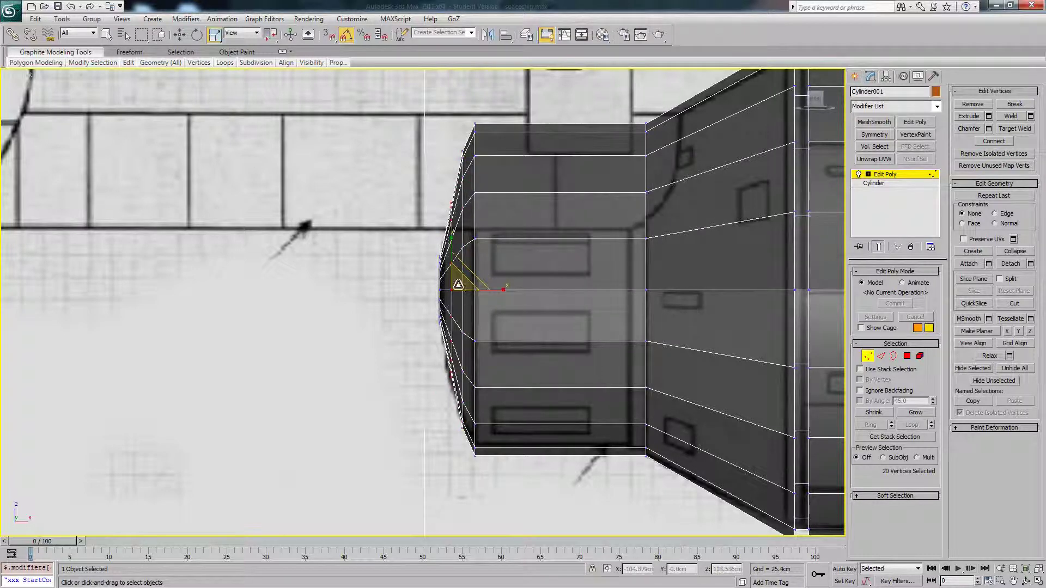
{"action": "left_click_drag", "start_coordinate": [462, 281], "coordinate": [461, 272]}
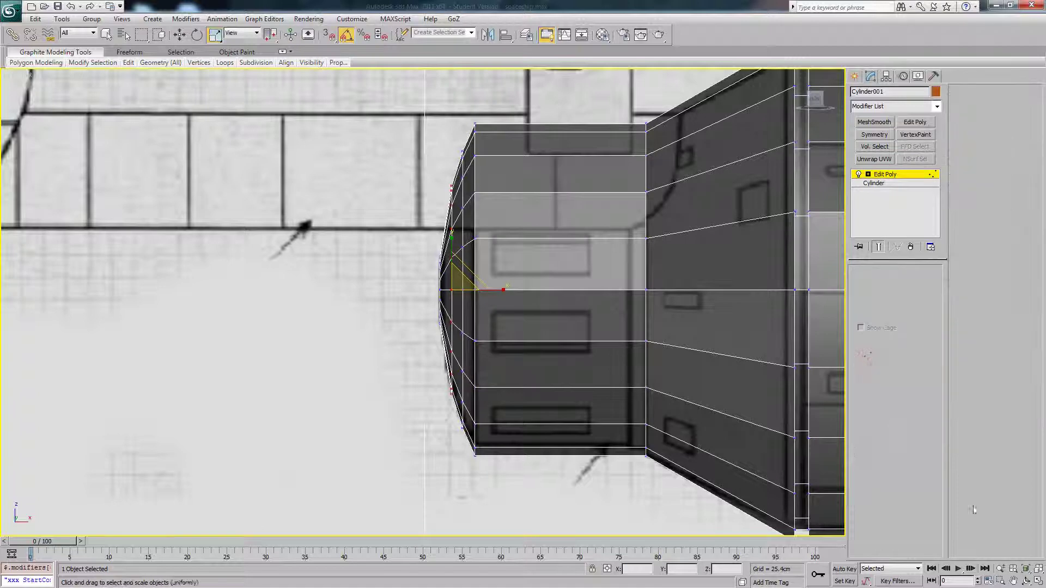
Restore the four-viewport layout, make the hull opaque and inspect the rounded nose cap in perspective.
{"action": "left_click", "coordinate": [1038, 581]}
{"action": "left_click", "coordinate": [641, 373]}
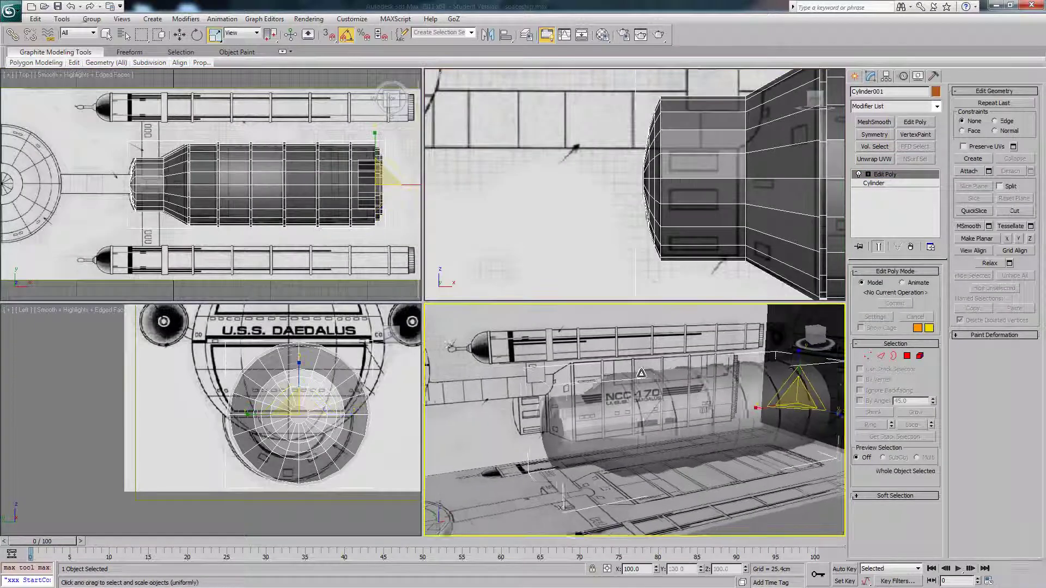
{"action": "key", "text": "alt+x"}
{"action": "middle_click_drag", "start_coordinate": [651, 379], "coordinate": [677, 396], "text": "alt"}
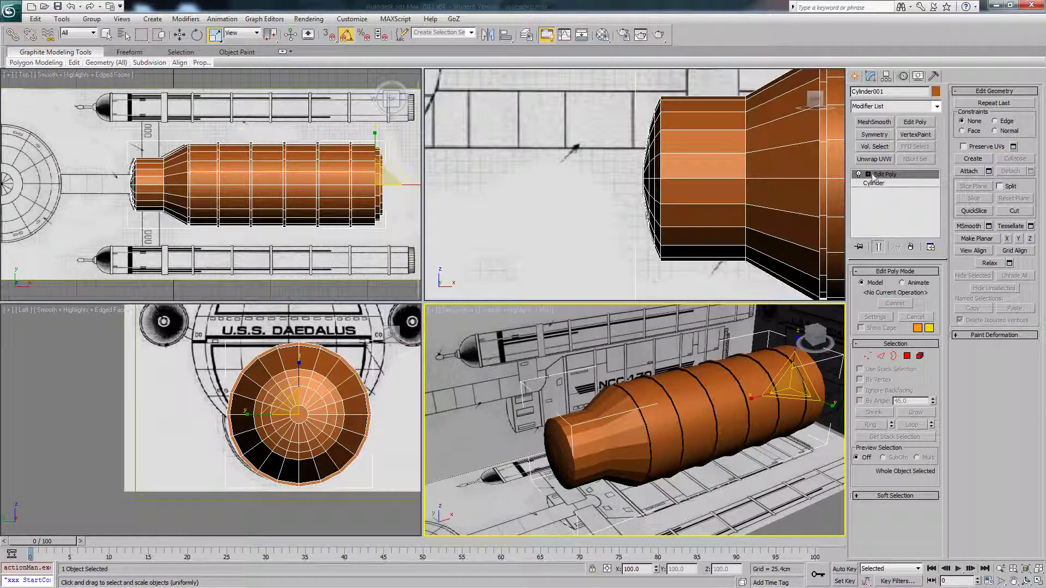
{"action": "middle_click_drag", "start_coordinate": [660, 394], "coordinate": [635, 417], "text": "alt"}
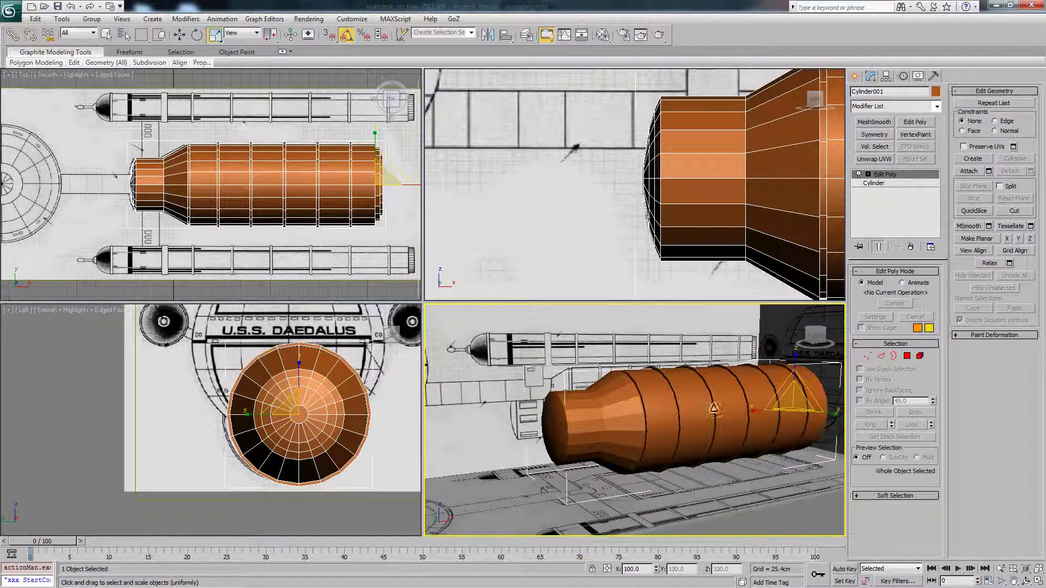
{"action": "middle_click_drag", "start_coordinate": [722, 402], "coordinate": [722, 407], "text": "alt"}
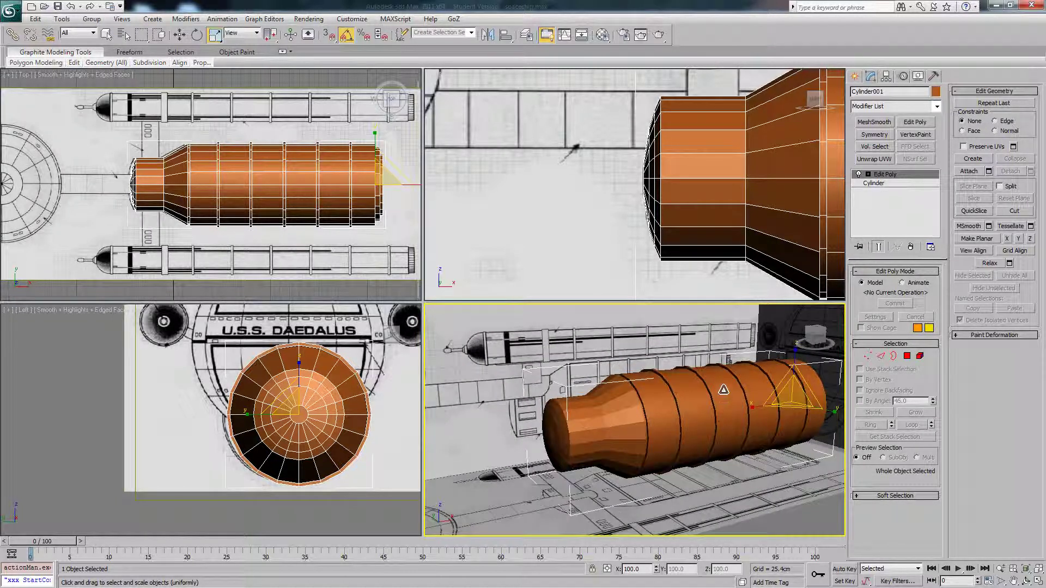
Select all polygons of the hull and turn off selected-face shading in the perspective view.
{"action": "left_click", "coordinate": [905, 356]}
{"action": "middle_click_drag", "start_coordinate": [714, 377], "coordinate": [700, 376]}
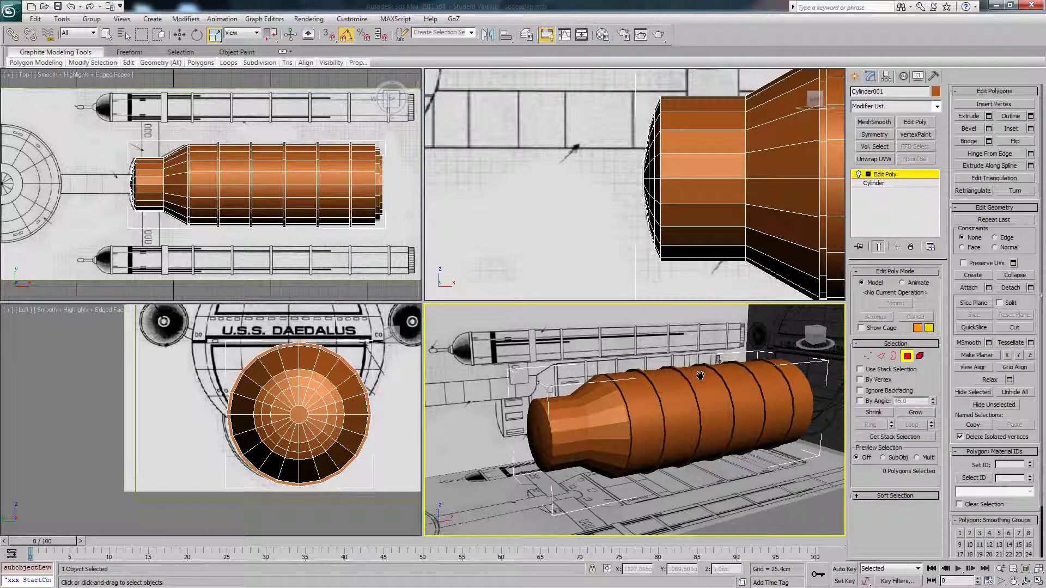
{"action": "key", "text": "ctrl+a"}
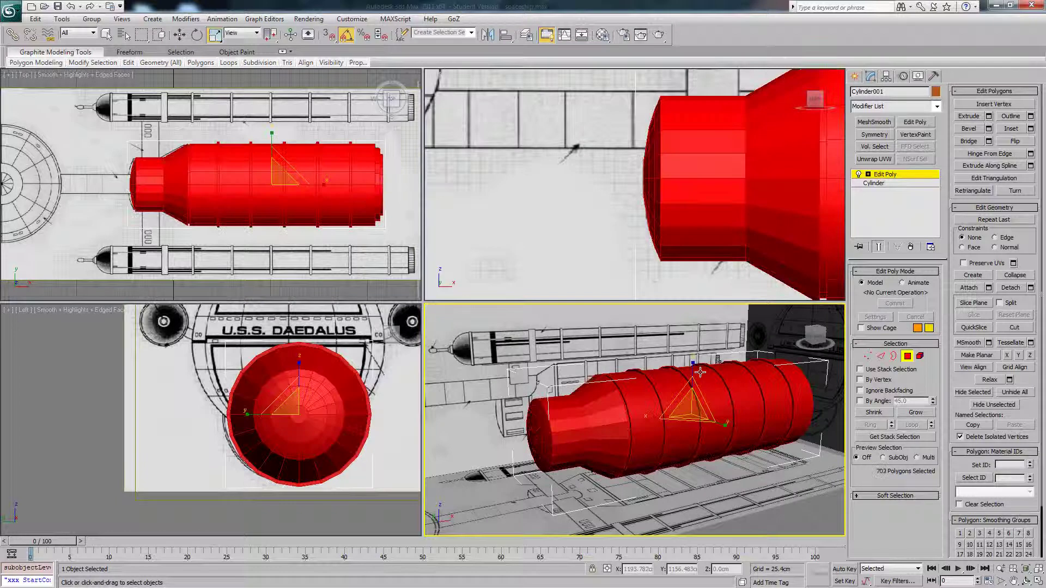
{"action": "middle_click_drag", "start_coordinate": [700, 372], "coordinate": [716, 388], "text": "alt"}
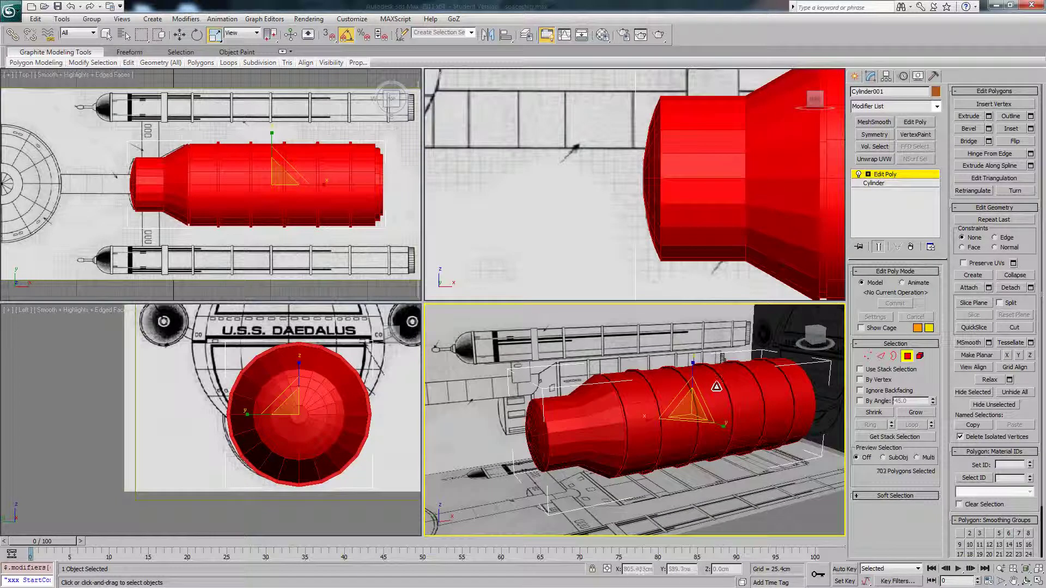
{"action": "key", "text": "F2"}
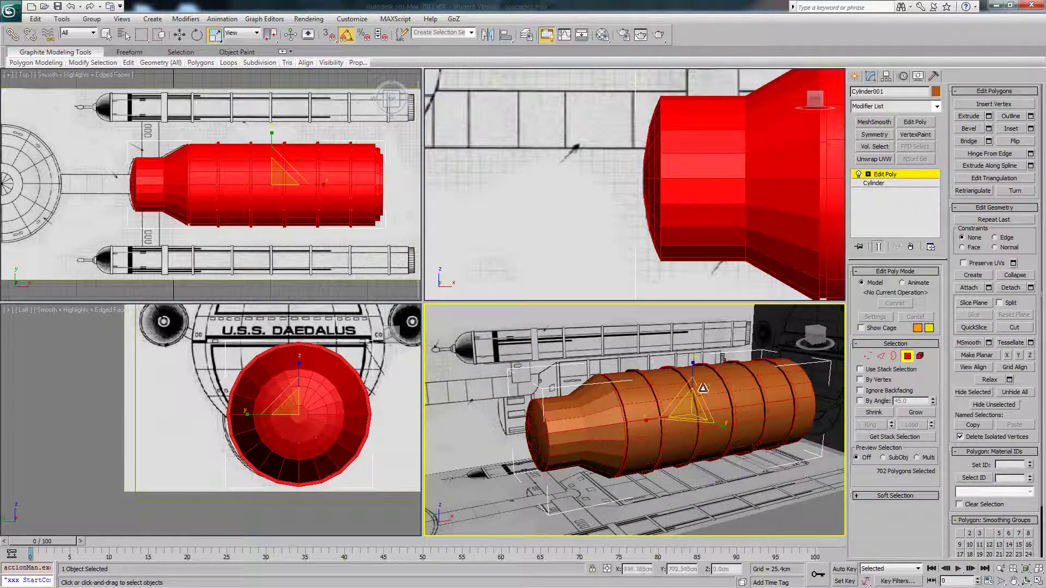
{"action": "key", "text": "F2"}
{"action": "key", "text": "F2"}
{"action": "key", "text": "F2"}
{"action": "key", "text": "F2"}
{"action": "key", "text": "F2"}
{"action": "key", "text": "F2"}
Auto Smooth the selected polygons with a 45.0 threshold, clear the selection and check the shading with and without edge lines.
{"action": "left_click_drag", "start_coordinate": [965, 470], "coordinate": [964, 371]}
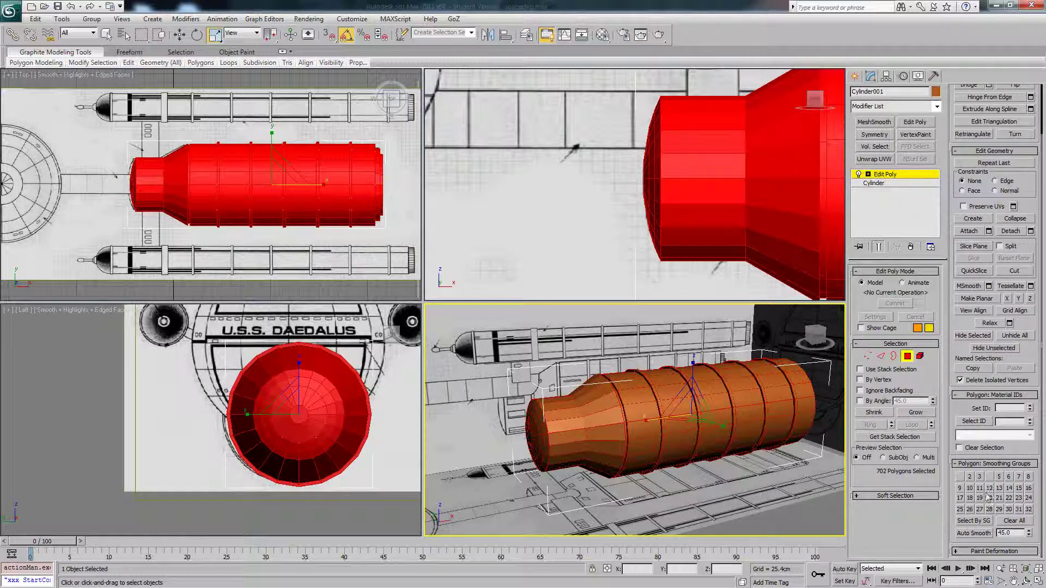
{"action": "left_click", "coordinate": [975, 533]}
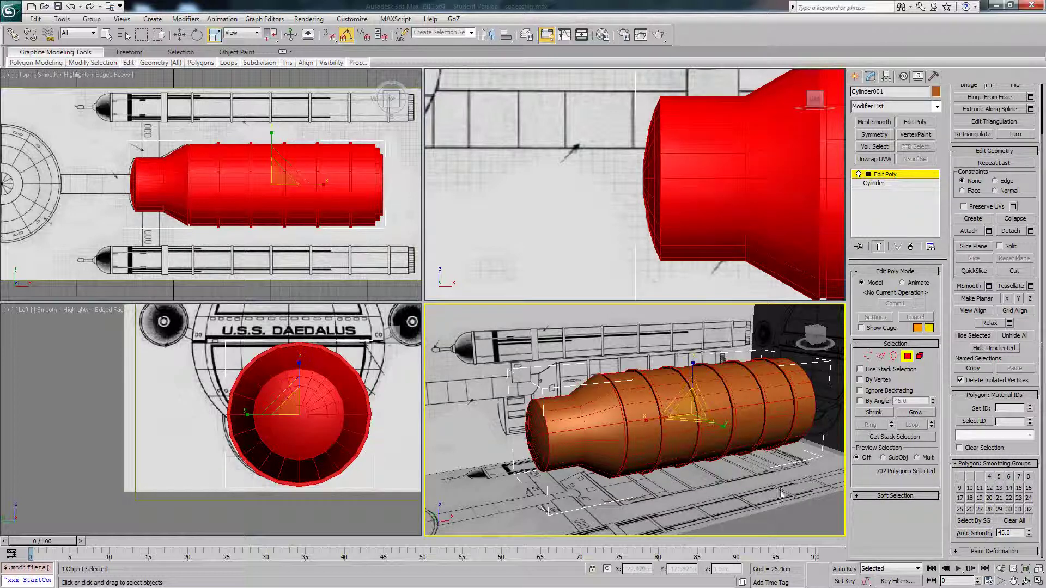
{"action": "left_click", "coordinate": [750, 485]}
{"action": "middle_click_drag", "start_coordinate": [744, 463], "coordinate": [725, 450], "text": "alt"}
{"action": "middle_click_drag", "start_coordinate": [625, 421], "coordinate": [630, 424]}
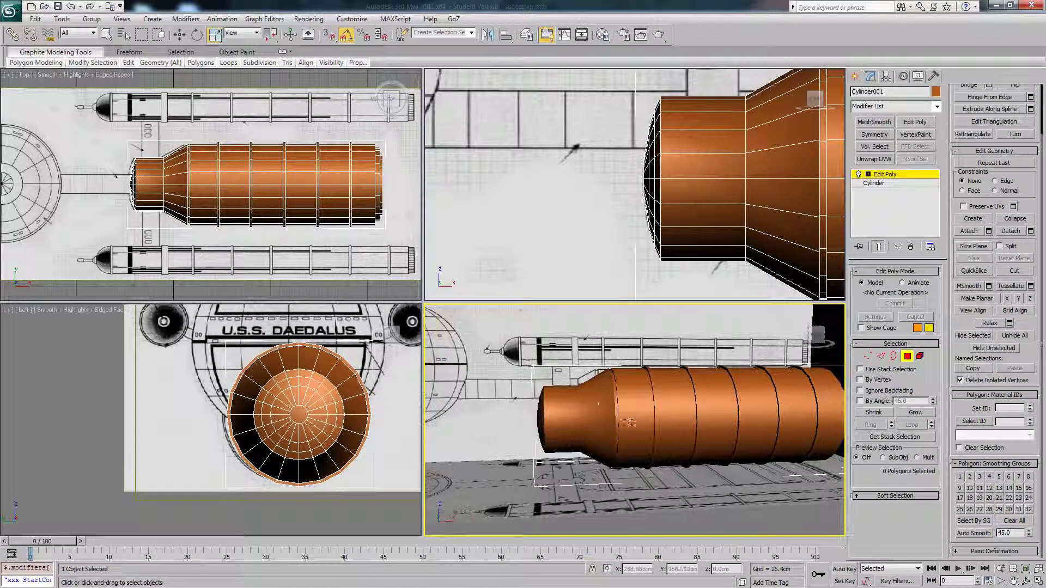
{"action": "key", "text": "F4"}
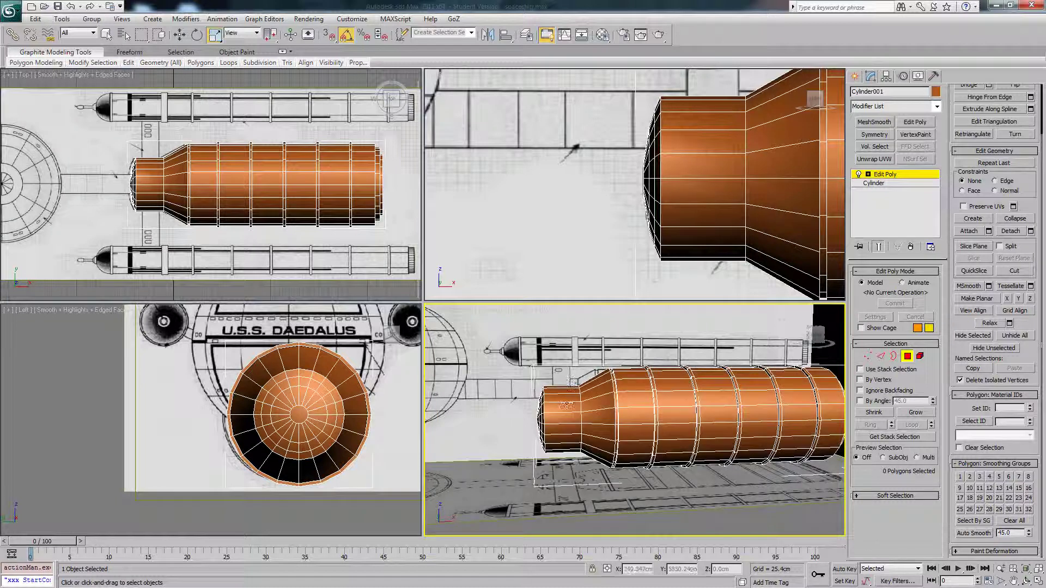
{"action": "key", "text": "F4"}
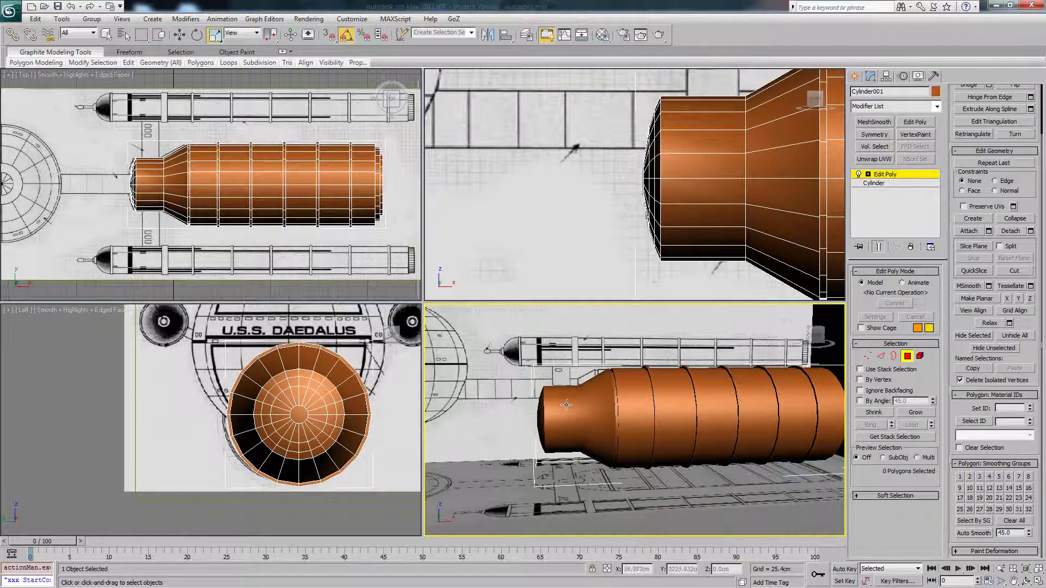
Assign smoothing group 6 to the polygon ring of the hull's narrow front neck, clear the selection and check the shading.
{"action": "key", "text": "F4"}
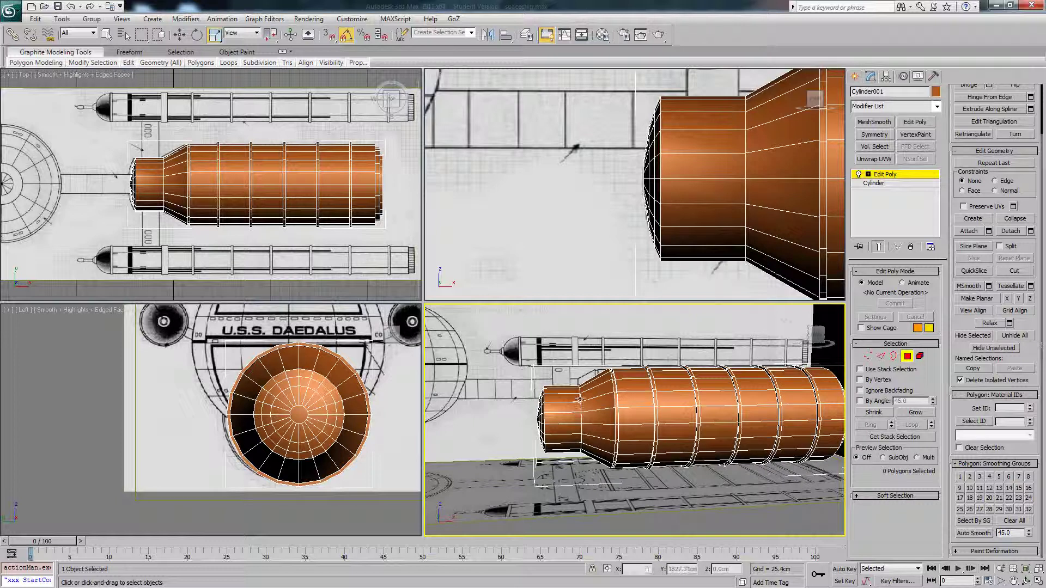
{"action": "key", "text": "F4"}
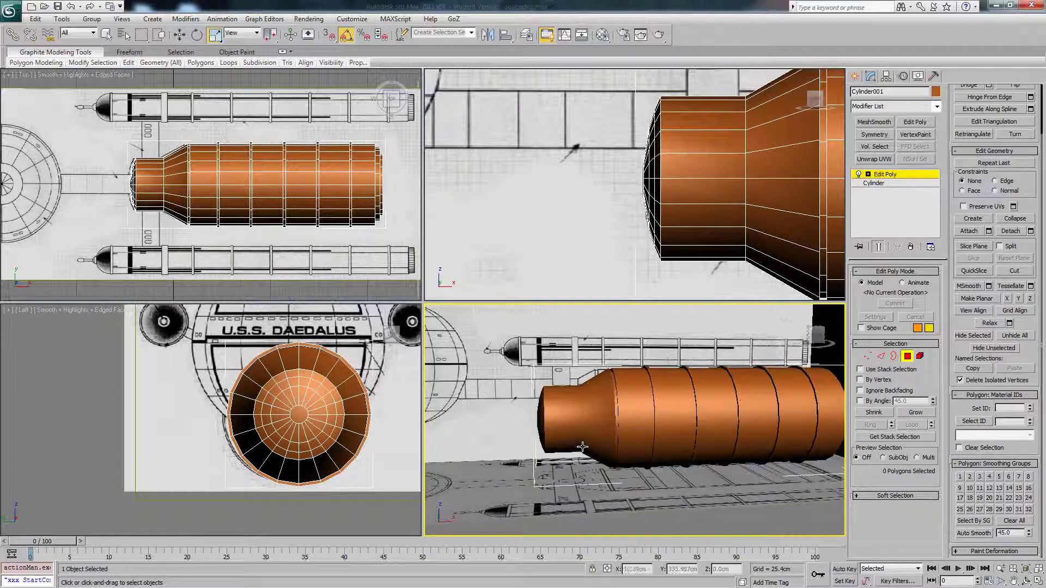
{"action": "left_click", "coordinate": [572, 383]}
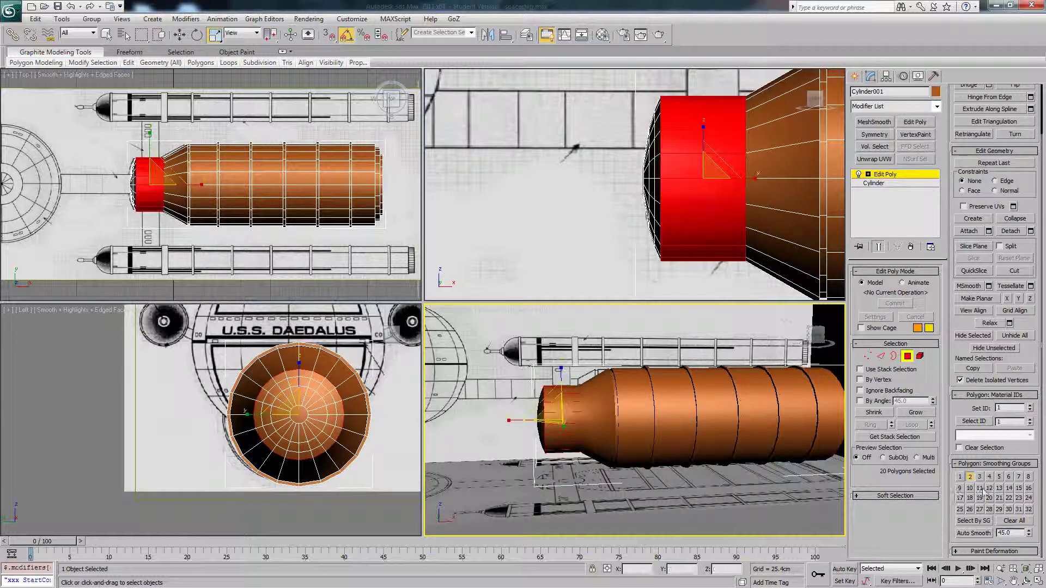
{"action": "left_click", "coordinate": [1009, 477]}
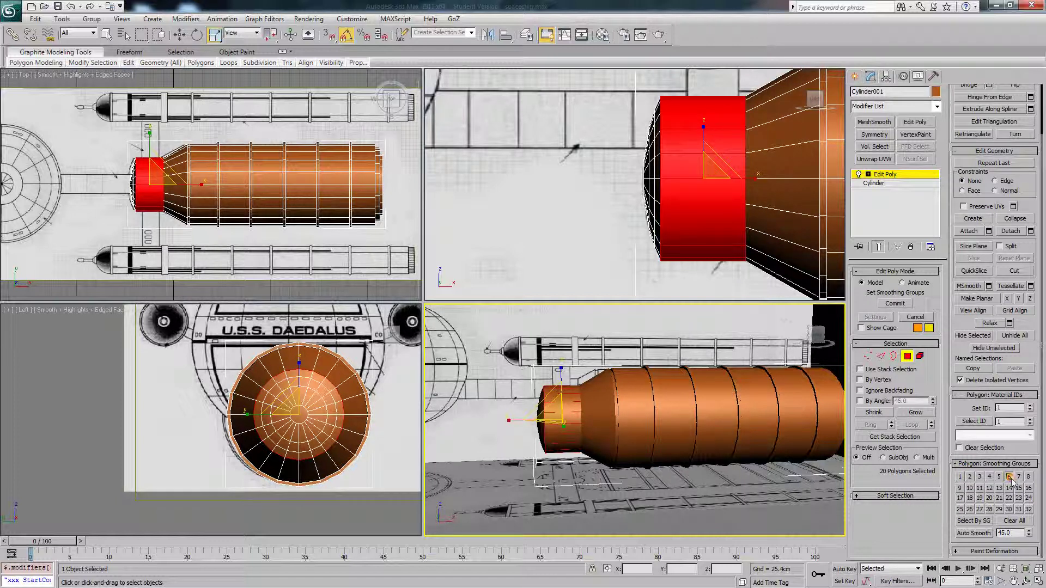
{"action": "left_click", "coordinate": [597, 360]}
{"action": "middle_click_drag", "start_coordinate": [598, 361], "coordinate": [644, 390], "text": "alt"}
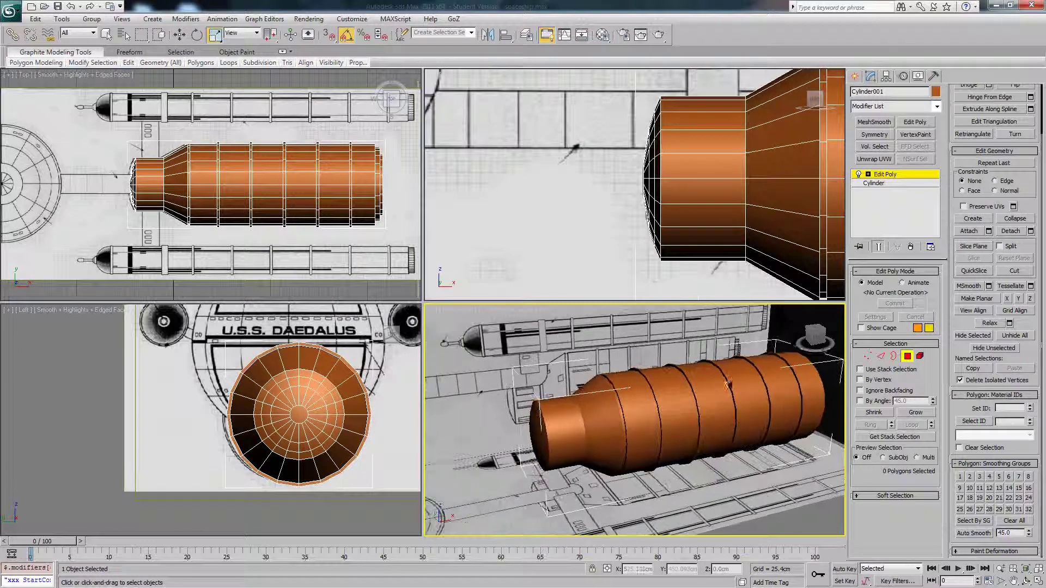
Leave polygon editing of the hull, activate the Move tool and review the whole hull in perspective.
{"action": "left_click", "coordinate": [890, 175]}
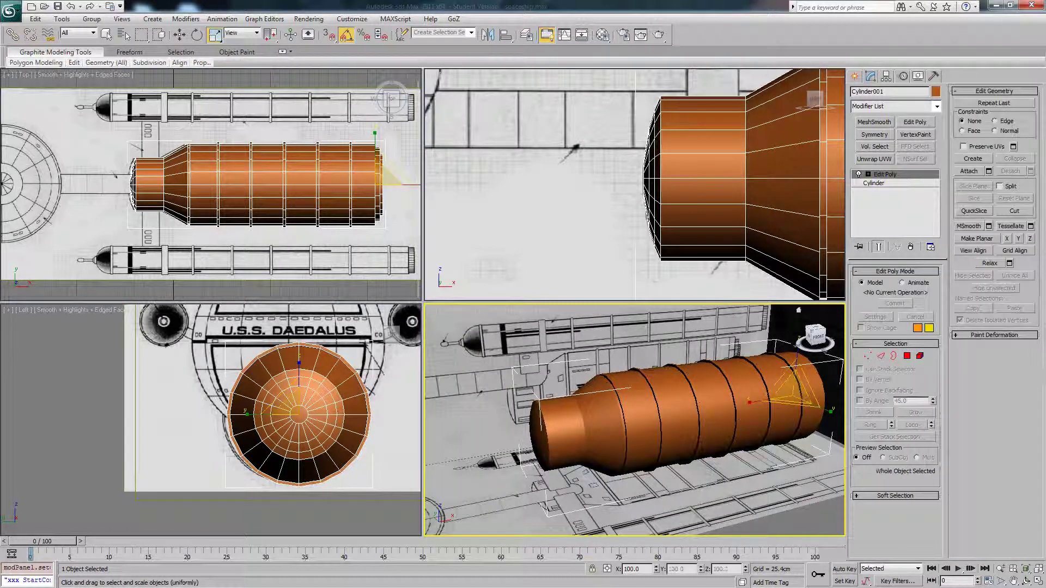
{"action": "key", "text": "w"}
{"action": "scroll", "coordinate": [543, 325], "scroll_direction": "down", "scroll_amount": 3}
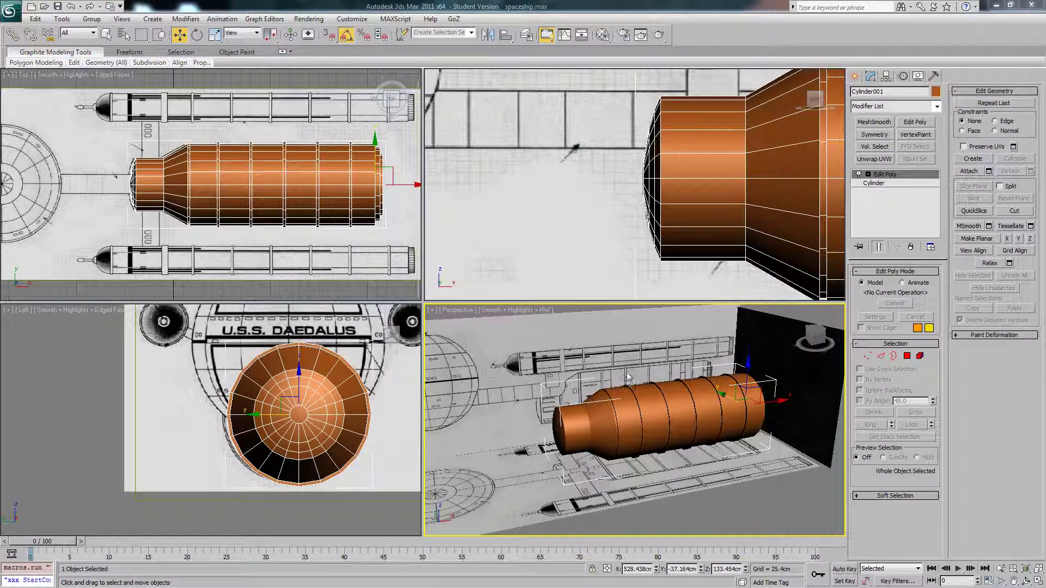
{"action": "middle_click_drag", "start_coordinate": [633, 386], "coordinate": [645, 389], "text": "alt"}
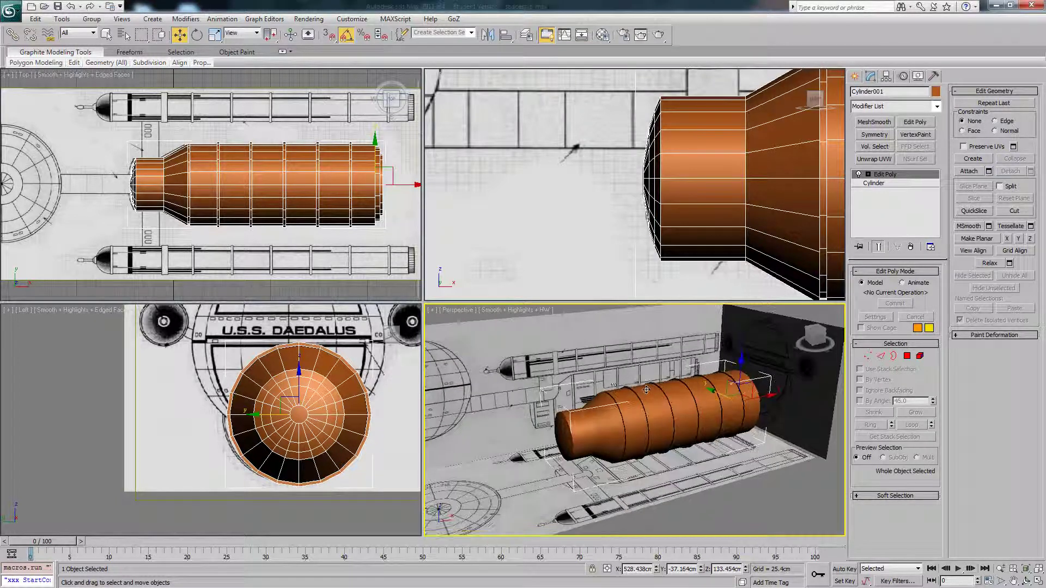
{"action": "key", "text": "shift+z"}
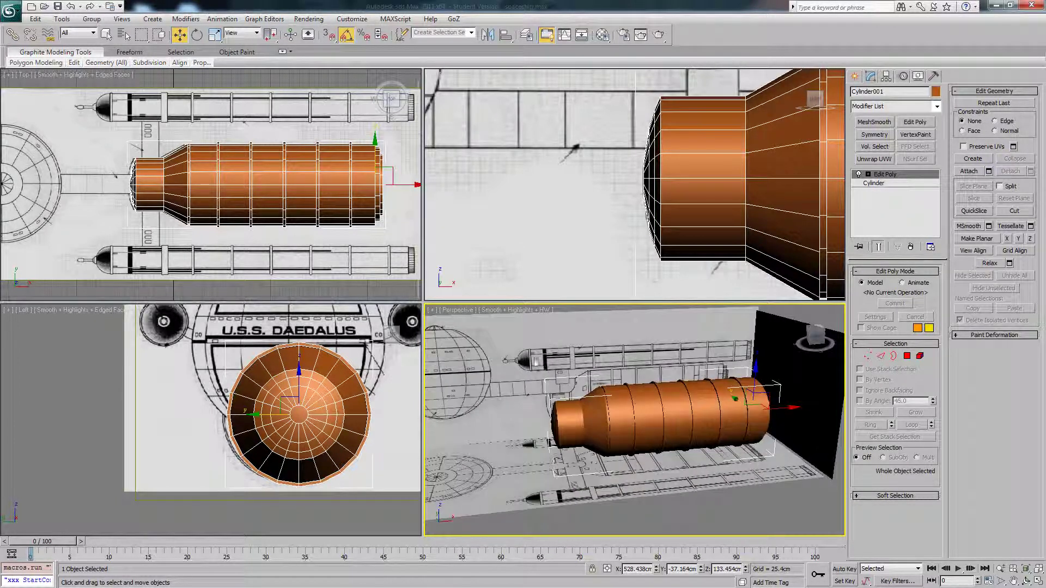
Deselect the hull and draw a cylinder about 37.4 cm in radius and 180.8 cm high over the nacelle's rear end in the front view.
{"action": "scroll", "coordinate": [599, 206], "scroll_direction": "down", "scroll_amount": 4}
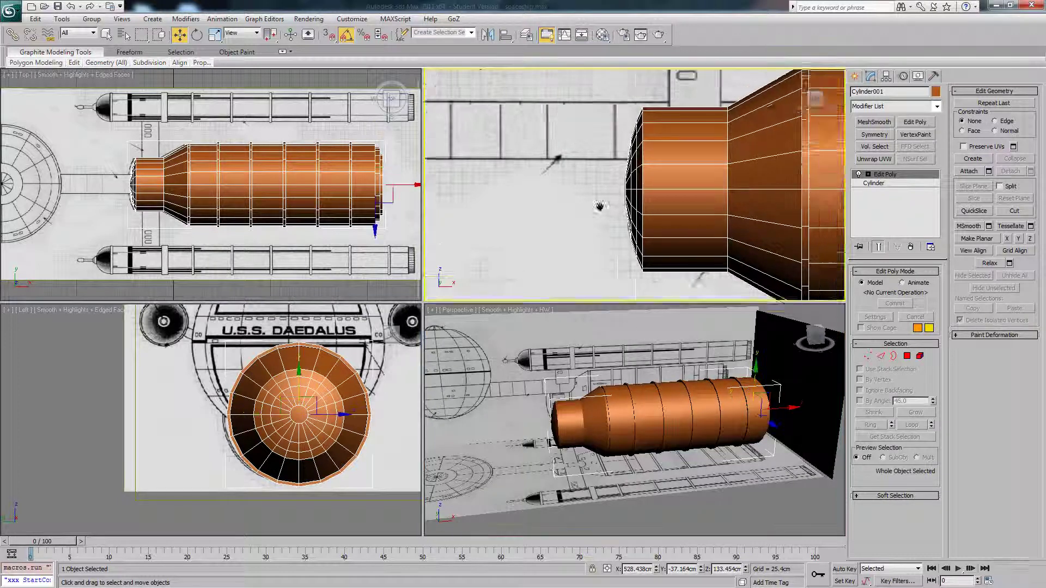
{"action": "middle_click_drag", "start_coordinate": [688, 165], "coordinate": [561, 198]}
{"action": "middle_click_drag", "start_coordinate": [697, 170], "coordinate": [657, 171]}
{"action": "scroll", "coordinate": [662, 187], "scroll_direction": "down", "scroll_amount": 2}
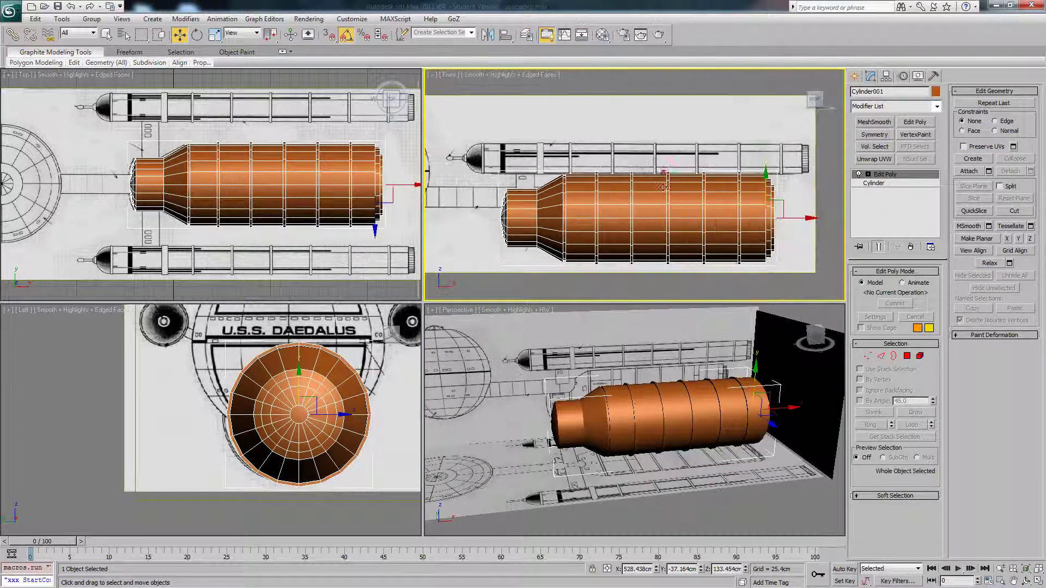
{"action": "key", "text": "shift+z"}
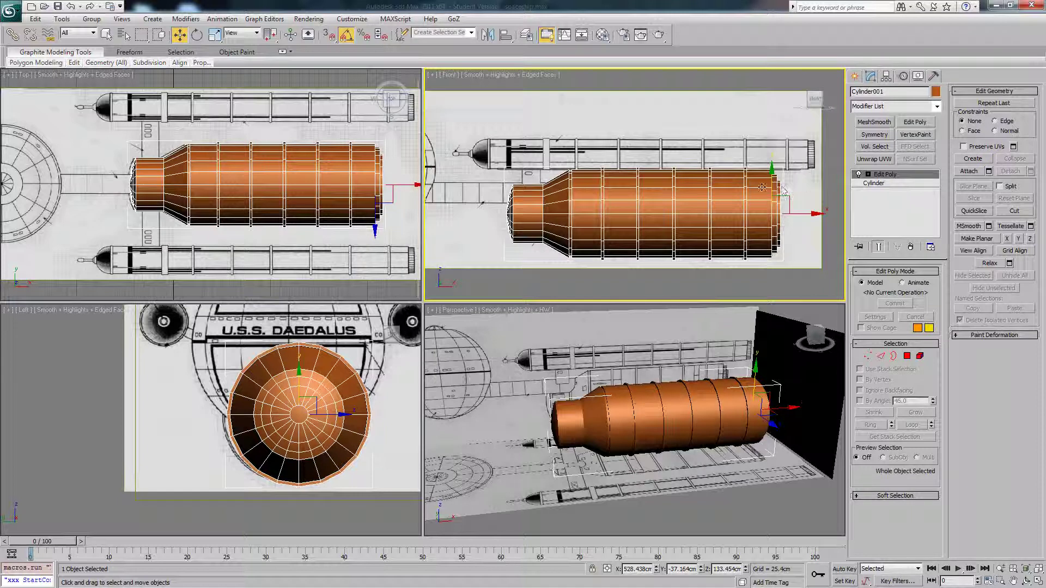
{"action": "left_click", "coordinate": [798, 188]}
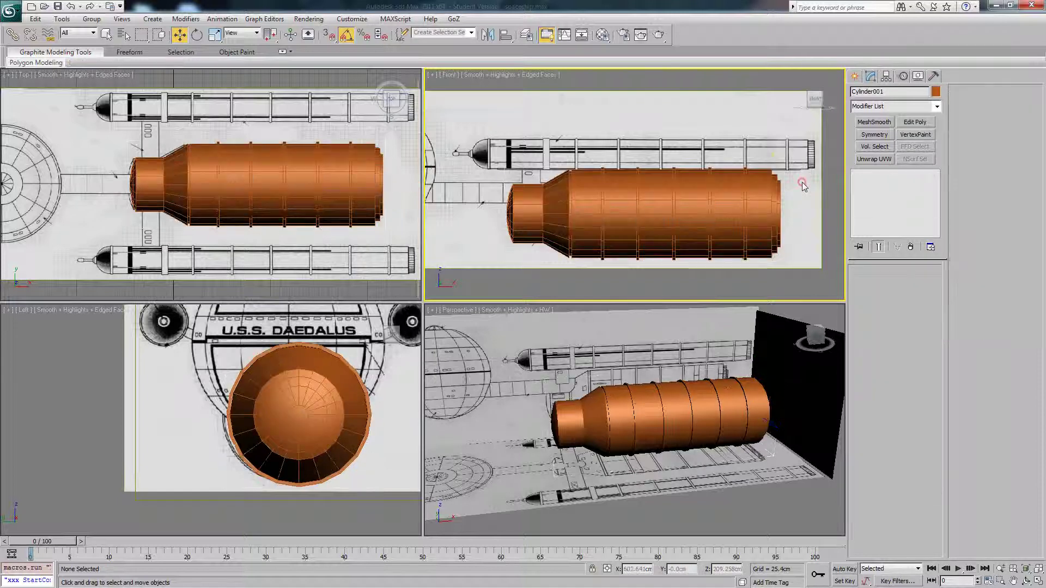
{"action": "left_click", "coordinate": [854, 76]}
{"action": "left_click", "coordinate": [883, 170]}
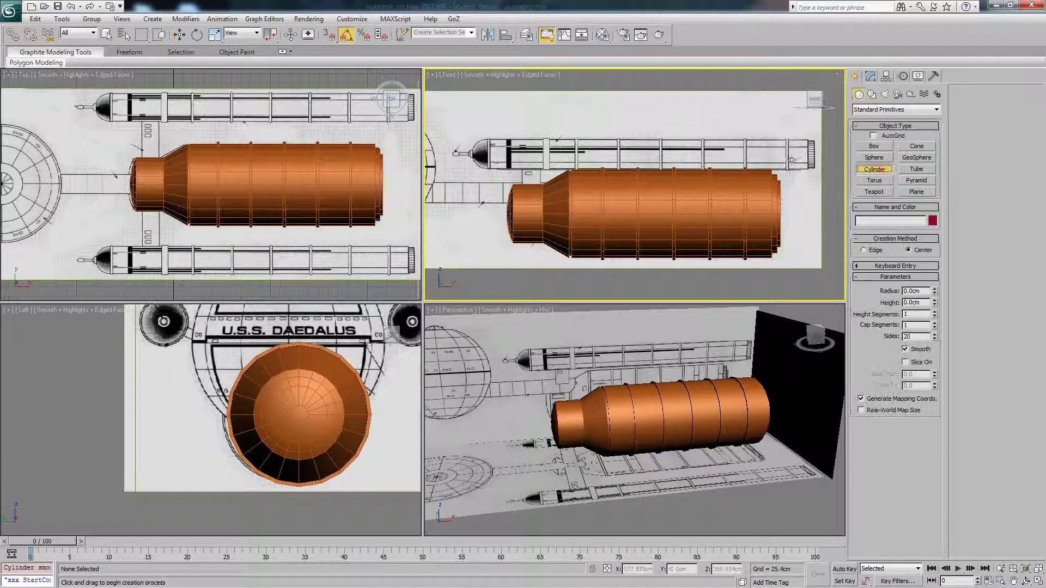
{"action": "left_click_drag", "start_coordinate": [795, 156], "coordinate": [805, 167]}
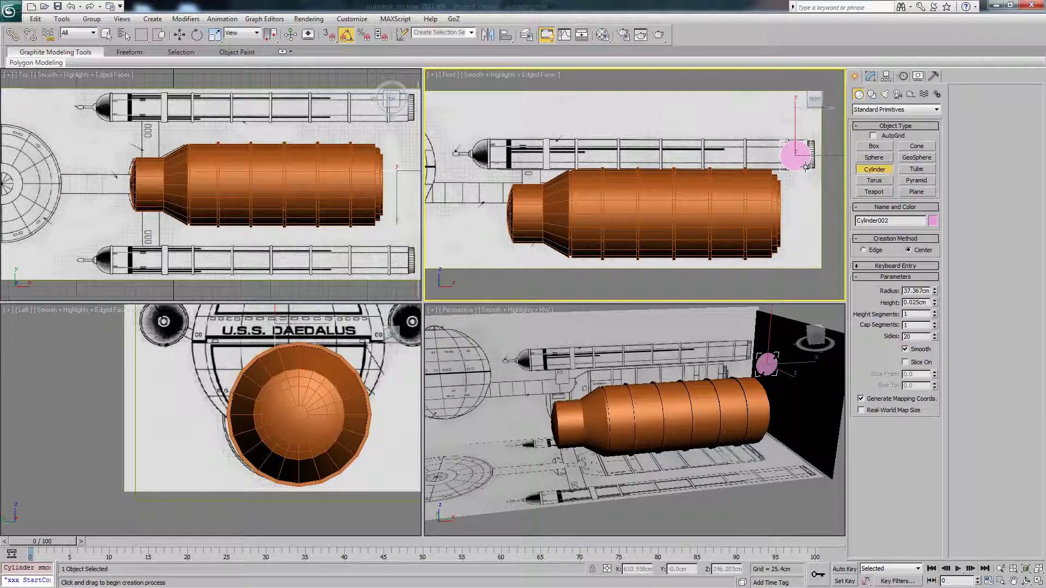
{"action": "left_click", "coordinate": [797, 93]}
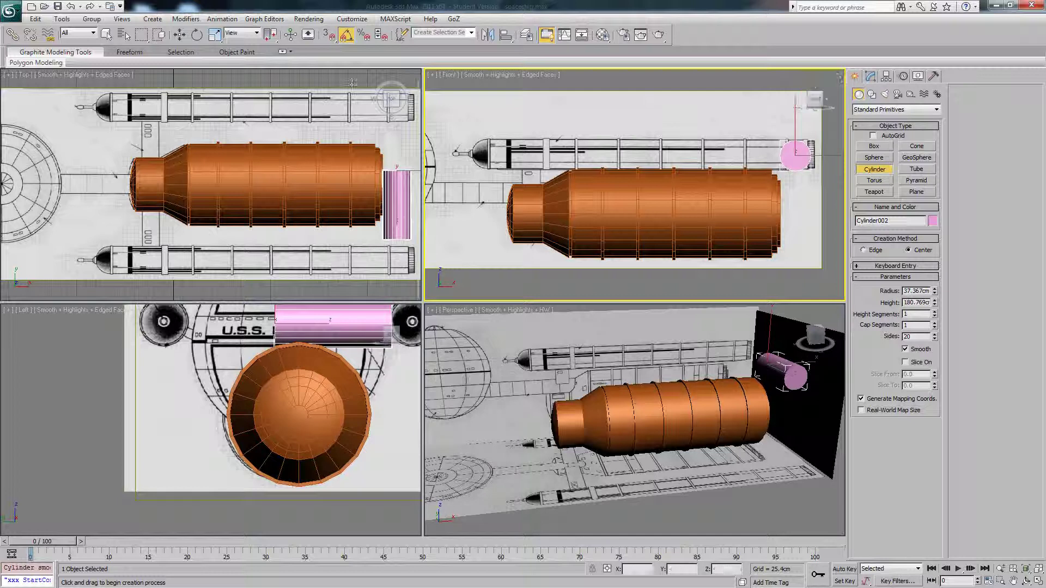
Rotate the new cylinder 90 degrees so it lies lengthwise along the nacelle, undoing the extra rotation.
{"action": "left_click", "coordinate": [197, 34]}
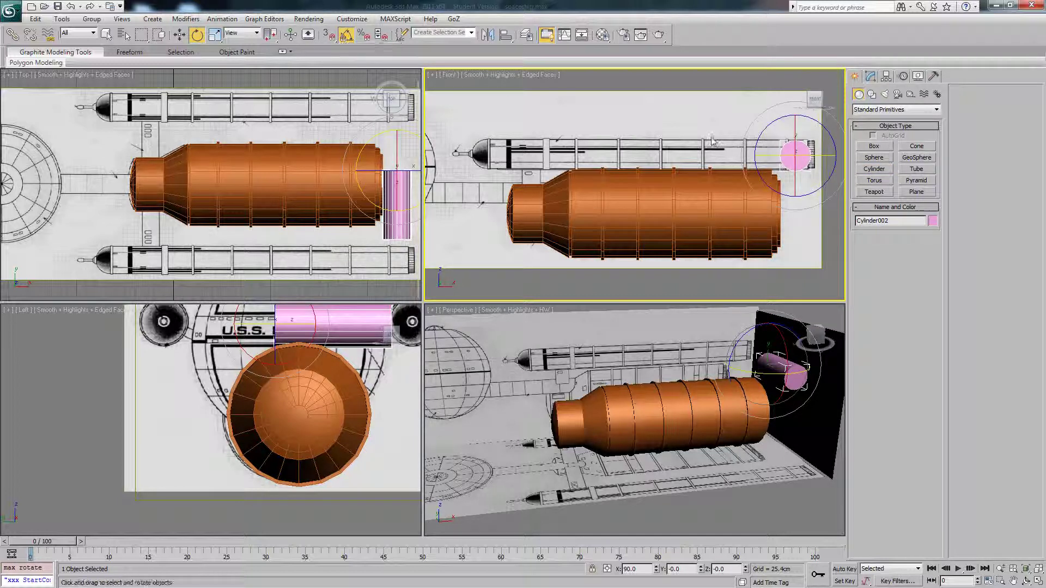
{"action": "left_click_drag", "start_coordinate": [765, 156], "coordinate": [717, 158]}
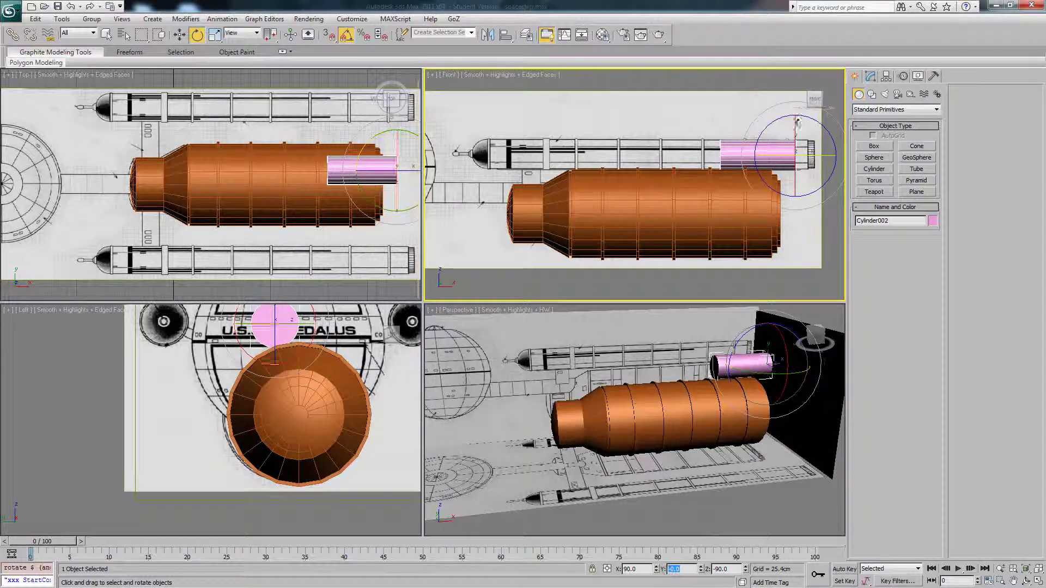
{"action": "left_click_drag", "start_coordinate": [773, 155], "coordinate": [779, 160]}
{"action": "key", "text": "ctrl+z"}
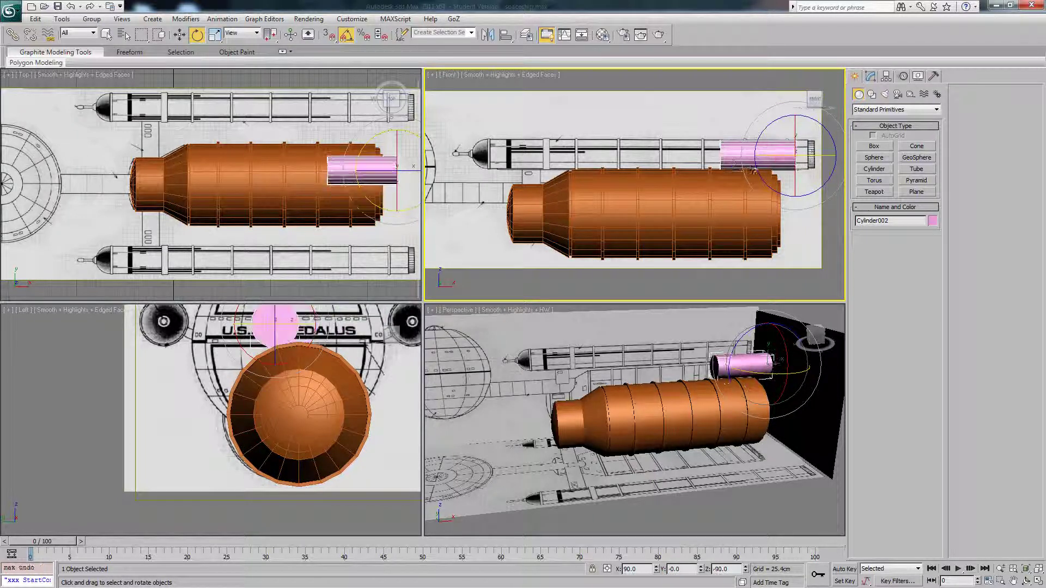
Set the cylinder's height to about 770.8 cm and move it to cover the nacelle body in the front view.
{"action": "right_click", "coordinate": [741, 170]}
{"action": "left_click", "coordinate": [754, 176]}
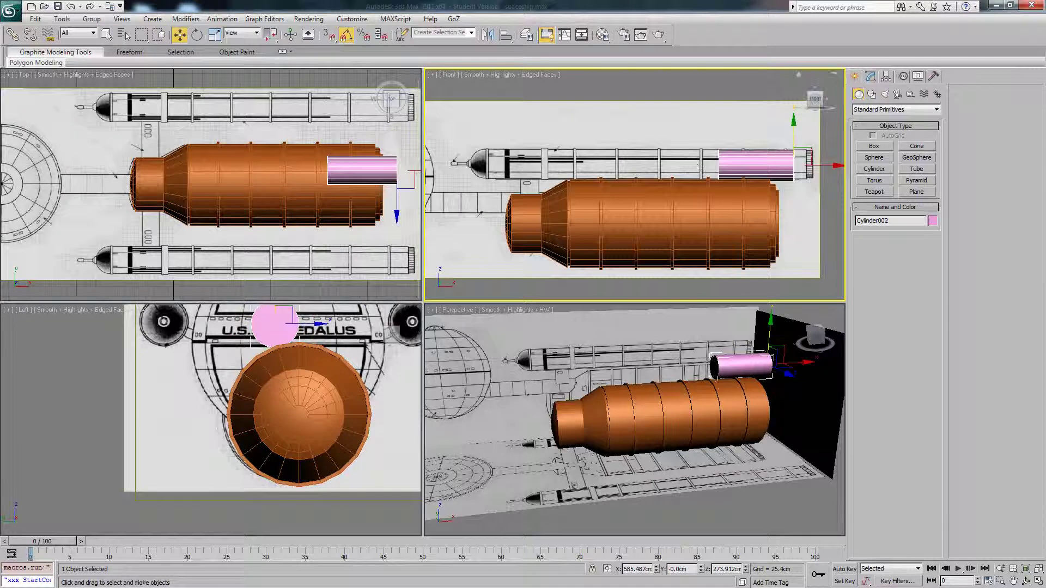
{"action": "left_click", "coordinate": [870, 77]}
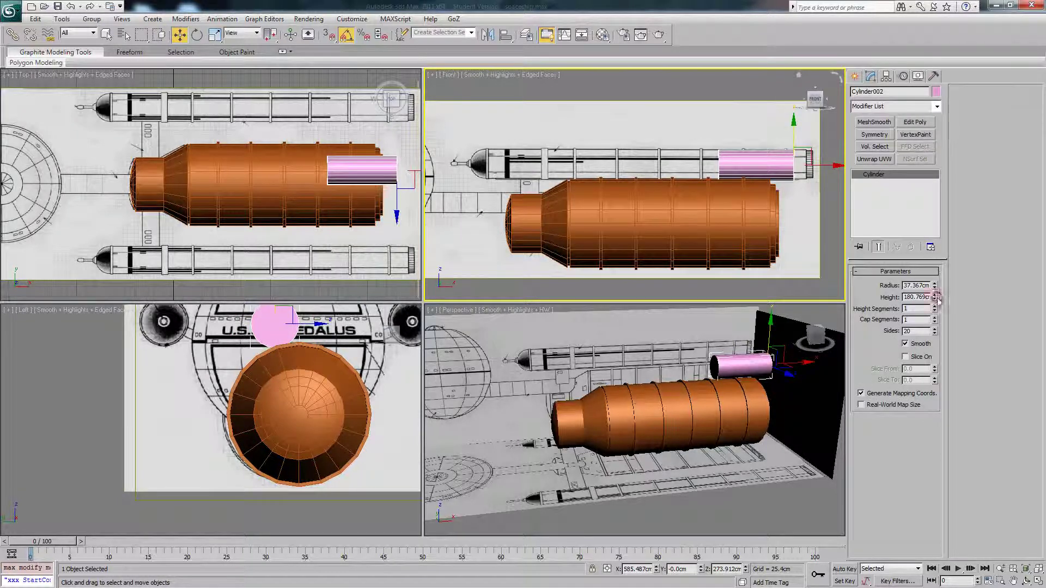
{"action": "left_click_drag", "start_coordinate": [934, 297], "coordinate": [833, 165]}
{"action": "left_click_drag", "start_coordinate": [936, 297], "coordinate": [938, 292]}
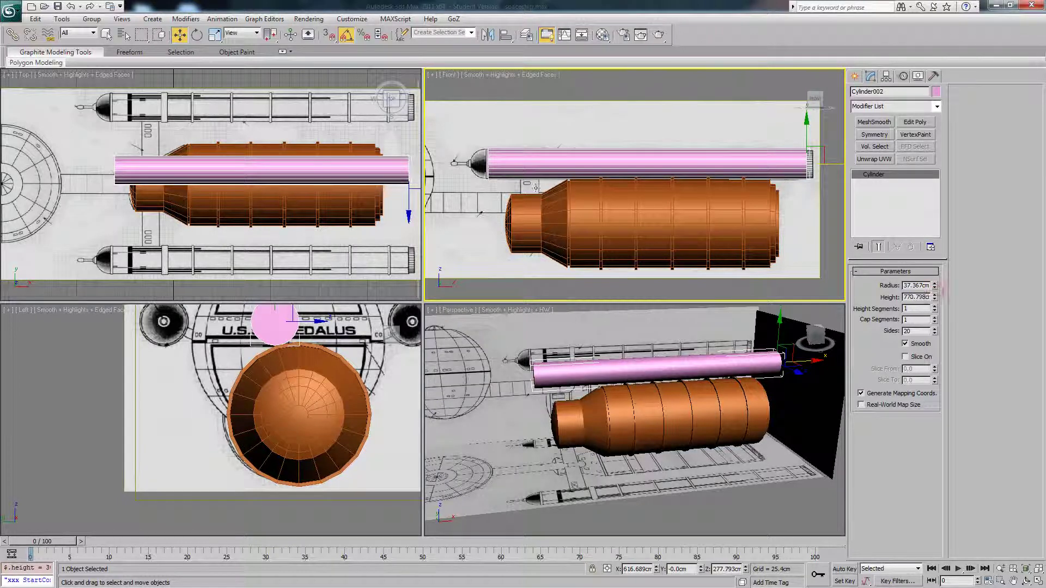
{"action": "middle_click_drag", "start_coordinate": [533, 186], "coordinate": [563, 190]}
{"action": "scroll", "coordinate": [660, 246], "scroll_direction": "up", "scroll_amount": 4}
{"action": "scroll", "coordinate": [611, 199], "scroll_direction": "down", "scroll_amount": 4}
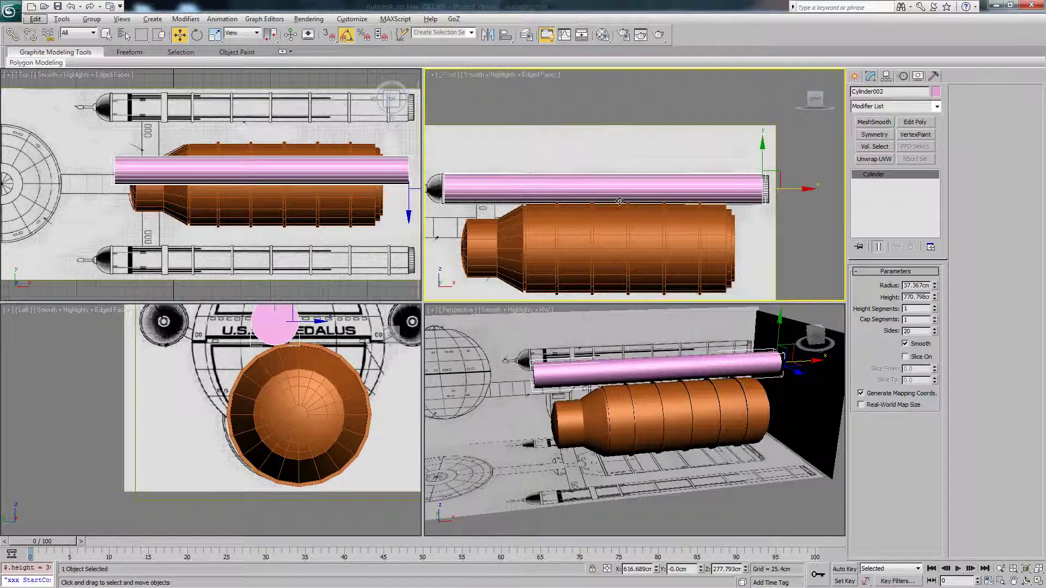
Make the cylinder see-through and compare its position with the nacelle blueprints in the front, top and perspective views.
{"action": "key", "text": "alt+x"}
{"action": "middle_click_drag", "start_coordinate": [626, 192], "coordinate": [643, 187]}
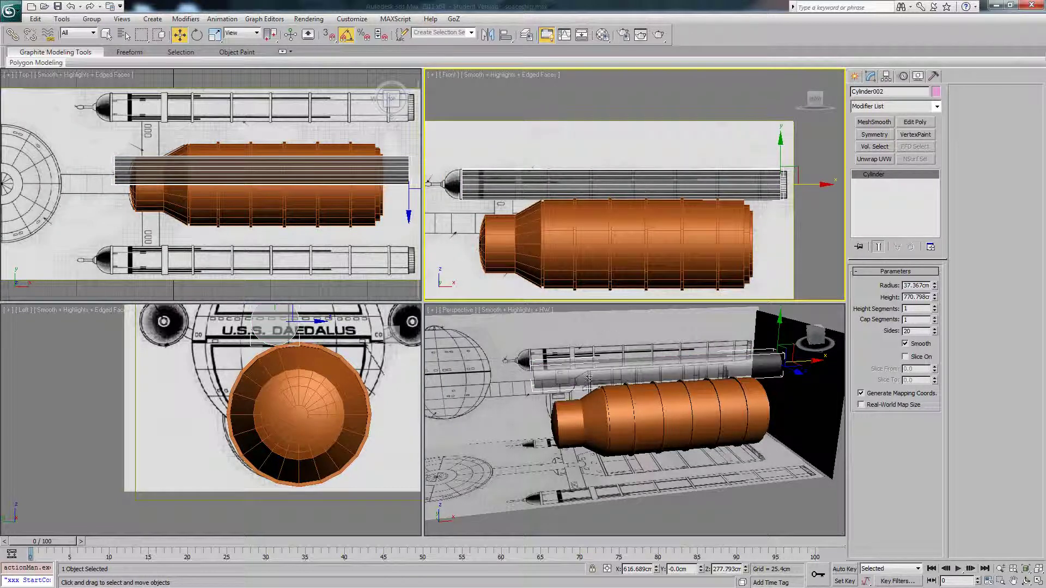
{"action": "middle_click_drag", "start_coordinate": [589, 378], "coordinate": [647, 404], "text": "alt"}
{"action": "middle_click_drag", "start_coordinate": [231, 189], "coordinate": [196, 204]}
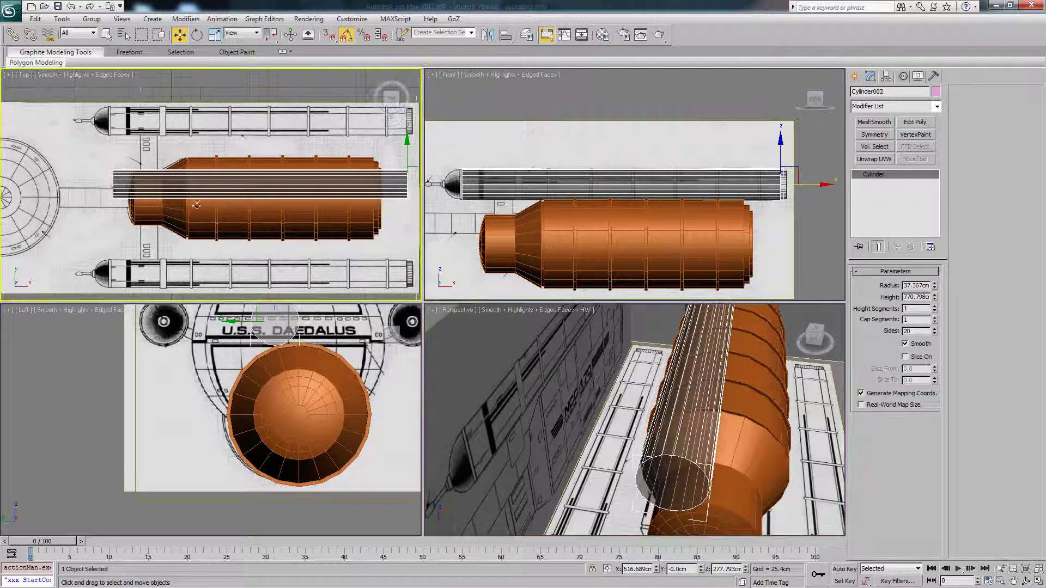
{"action": "mouse_move", "coordinate": [694, 447]}
{"action": "middle_mouse_down", "text": "alt"}
{"action": "mouse_move", "coordinate": [701, 425]}
{"action": "mouse_move", "coordinate": [690, 434]}
{"action": "middle_mouse_up", "text": "alt"}
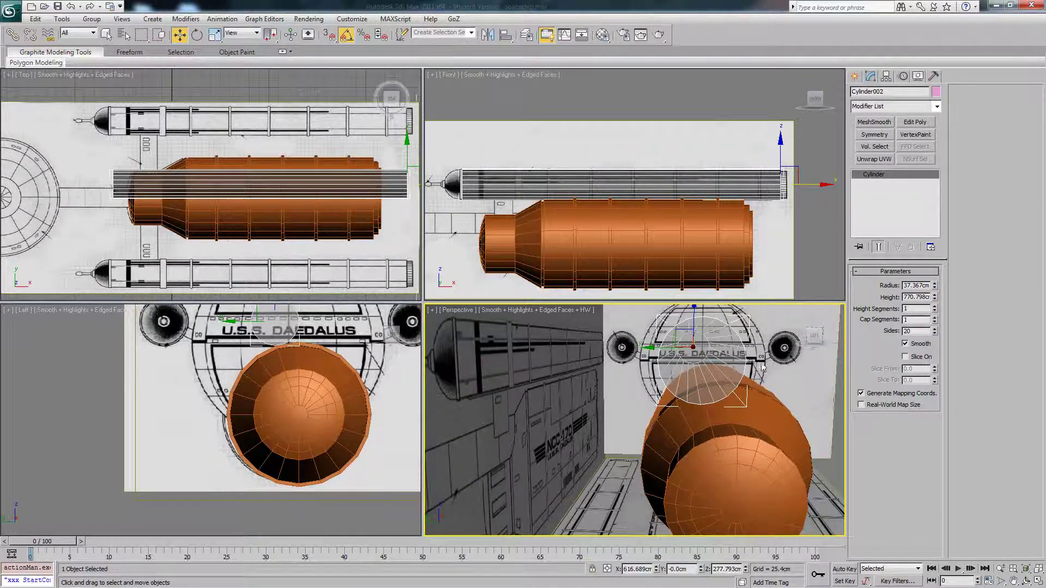
{"action": "middle_click_drag", "start_coordinate": [762, 368], "coordinate": [676, 379], "text": "alt"}
{"action": "middle_click_drag", "start_coordinate": [585, 207], "coordinate": [626, 197]}
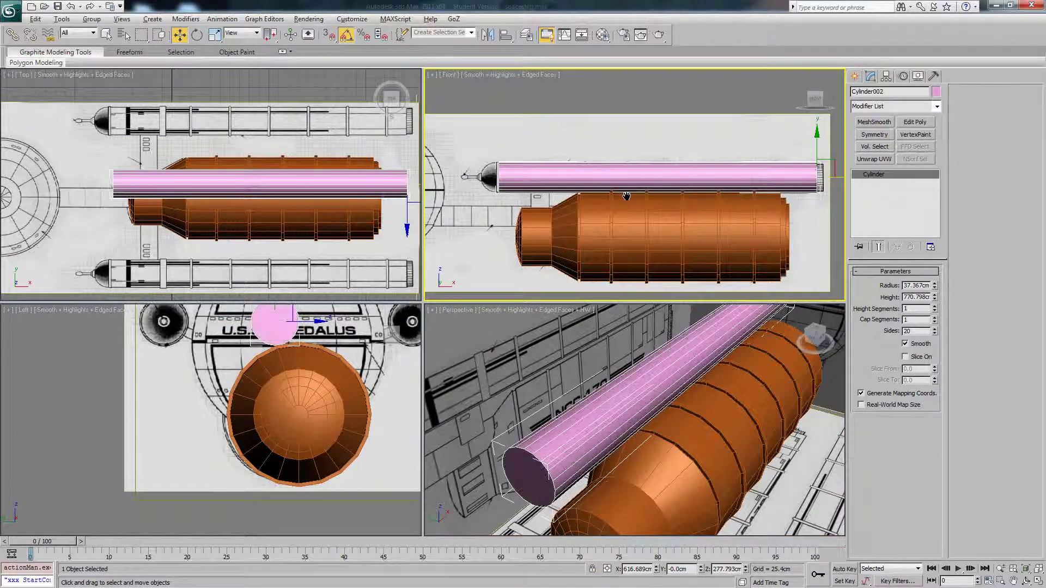
{"action": "middle_click_drag", "start_coordinate": [623, 196], "coordinate": [677, 222]}
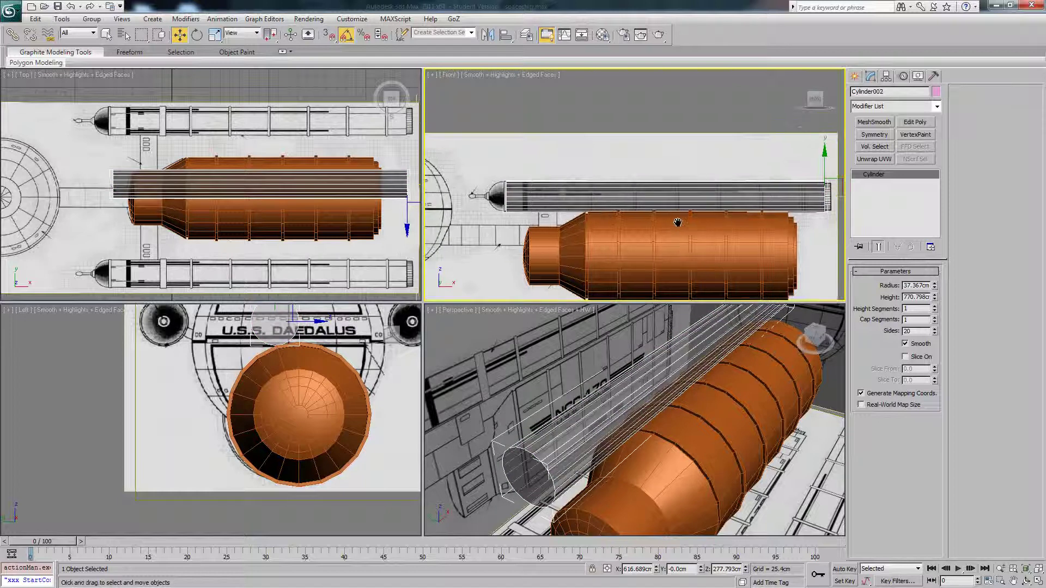
Change the nacelle cylinder's object color to teal blue.
{"action": "left_click", "coordinate": [935, 94]}
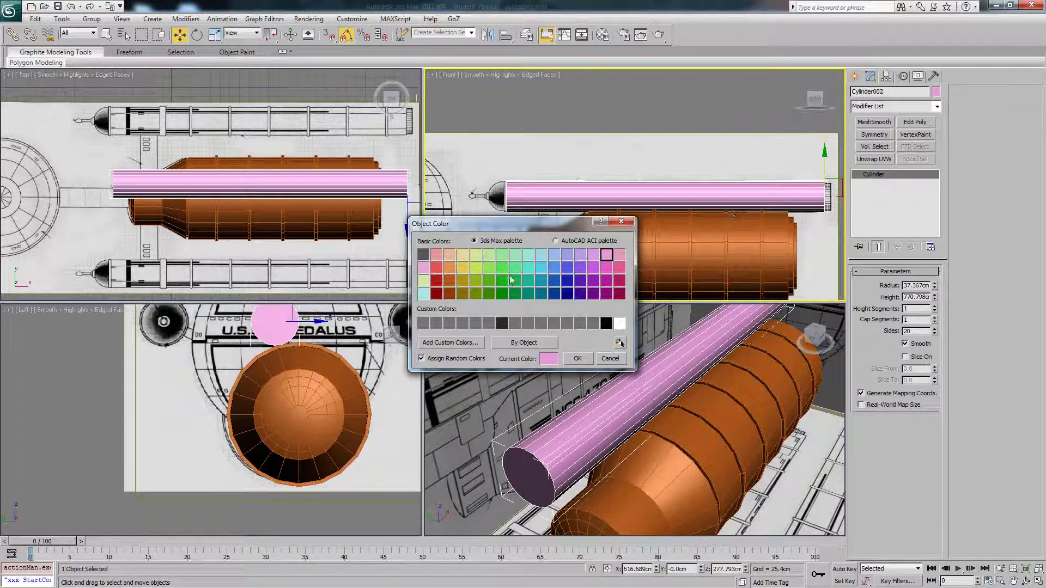
{"action": "left_click", "coordinate": [463, 282]}
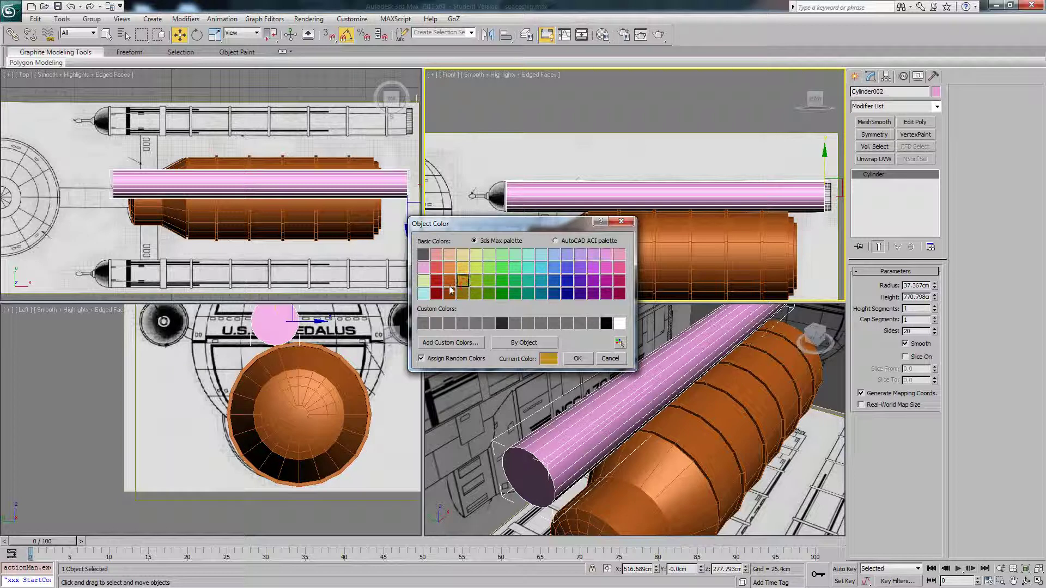
{"action": "left_click", "coordinate": [539, 286]}
{"action": "left_click", "coordinate": [577, 359]}
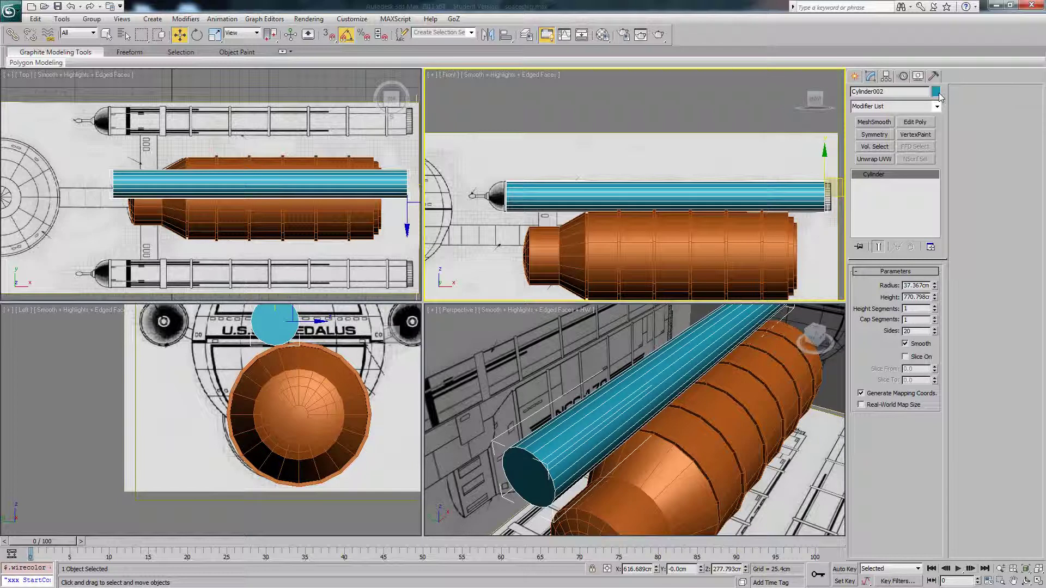
Rename the hull as Shipol_Main and the teal nacelle cylinder as Ship_engine.
{"action": "double_click", "coordinate": [895, 92]}
{"action": "left_click", "coordinate": [696, 241]}
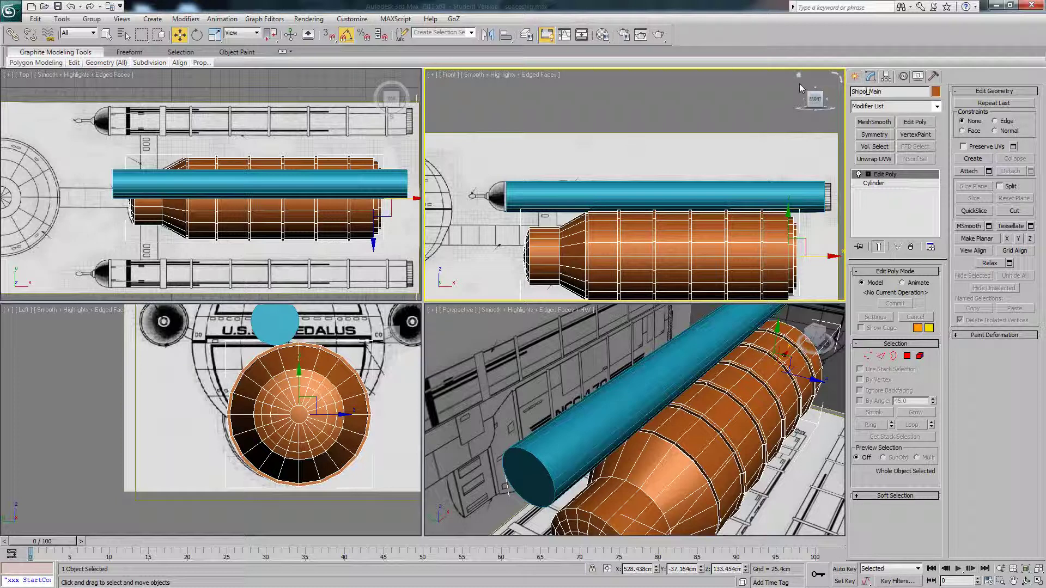
{"action": "left_click", "coordinate": [721, 188]}
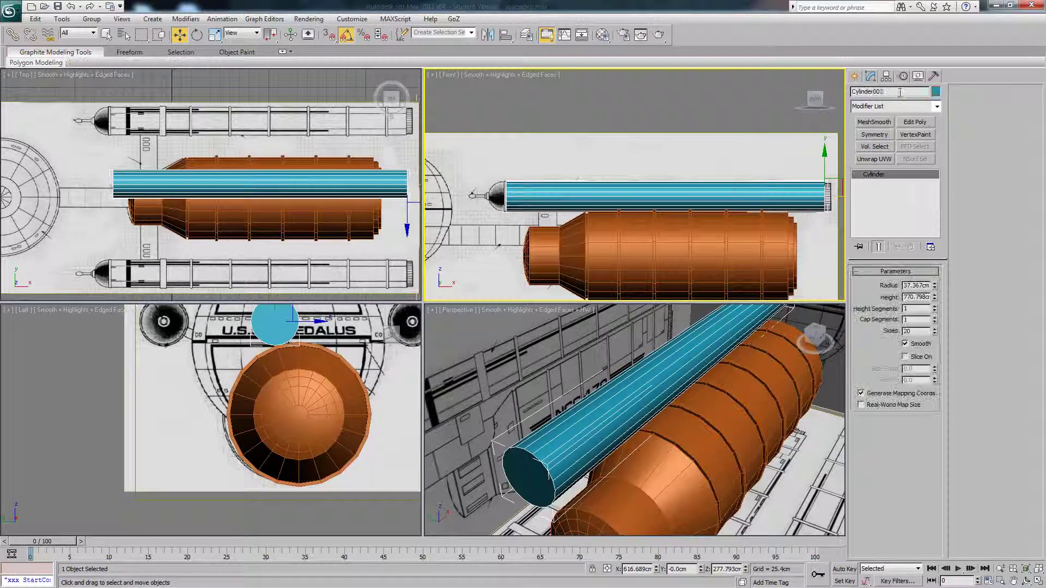
{"action": "left_click", "coordinate": [899, 92]}
{"action": "type", "text": "Ship_engine"}
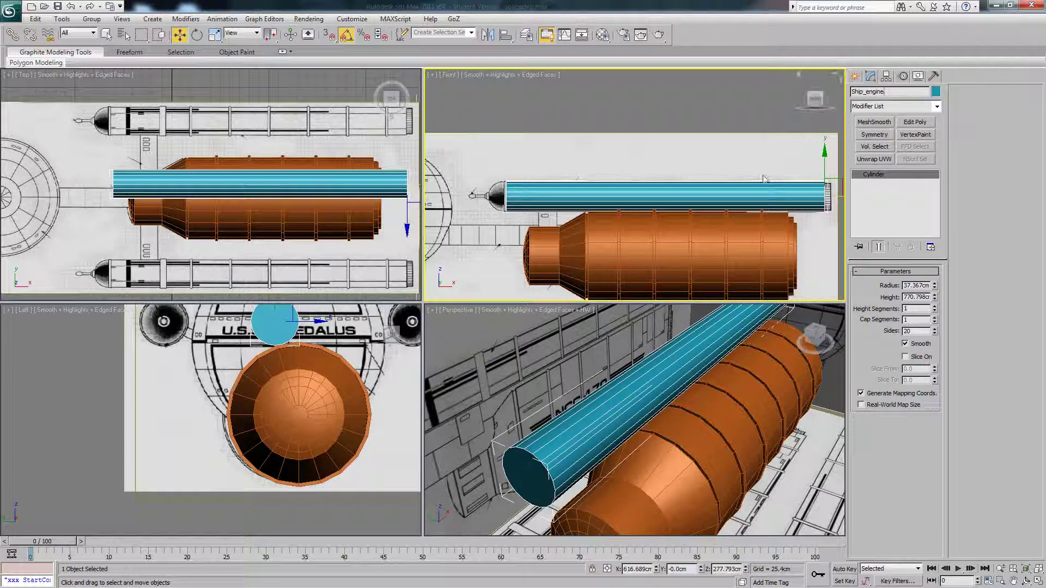
Add an Edit Poly modifier to the Ship_engine cylinder.
{"action": "left_click", "coordinate": [706, 192]}
{"action": "left_click", "coordinate": [908, 108]}
{"action": "left_click", "coordinate": [899, 354]}
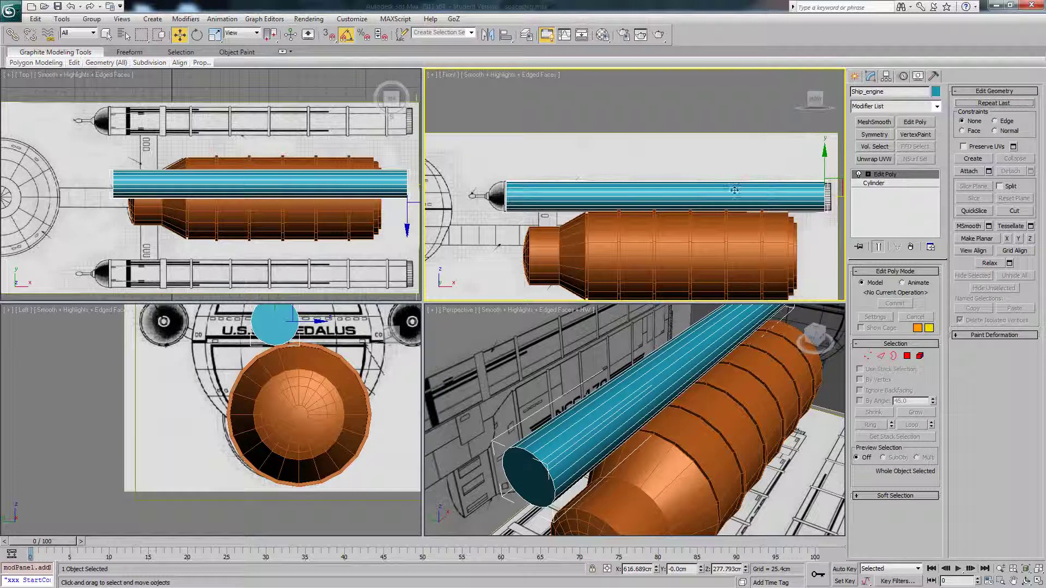
Unfreeze all objects and hide the blueprint plane showing the ship's end-on view.
{"action": "middle_click_drag", "start_coordinate": [734, 190], "coordinate": [707, 192]}
{"action": "left_click", "coordinate": [907, 356]}
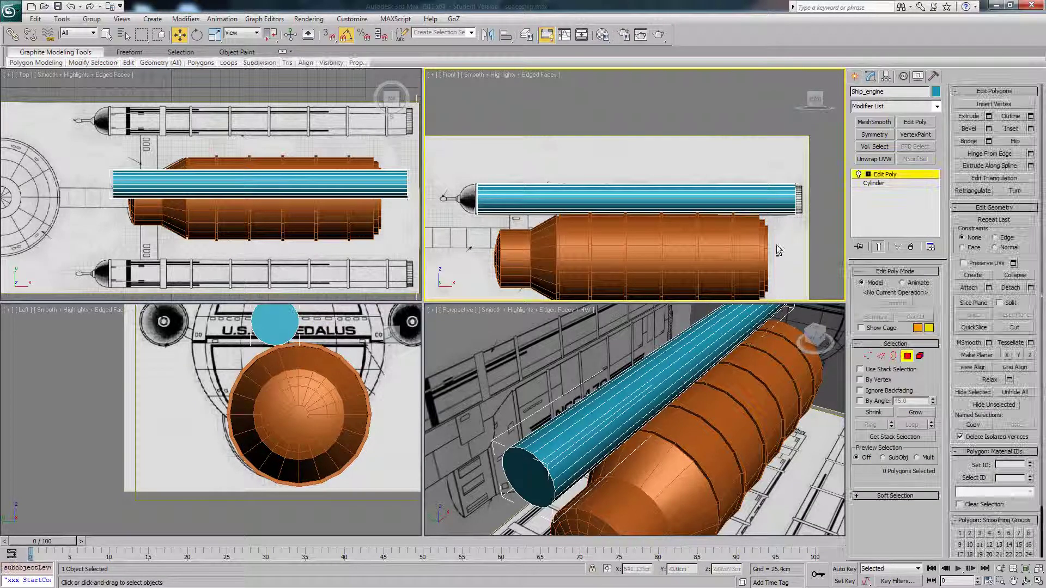
{"action": "middle_click_drag", "start_coordinate": [777, 243], "coordinate": [863, 209], "text": "alt"}
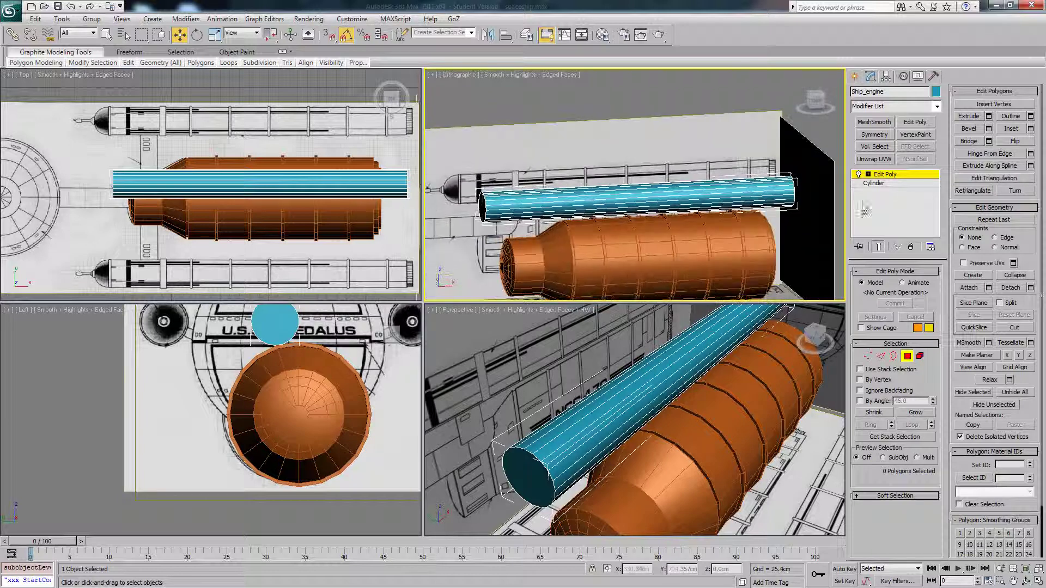
{"action": "left_click", "coordinate": [887, 176]}
{"action": "mouse_move", "coordinate": [745, 204]}
{"action": "middle_mouse_down", "text": "alt"}
{"action": "mouse_move", "coordinate": [790, 199]}
{"action": "mouse_move", "coordinate": [720, 224]}
{"action": "mouse_move", "coordinate": [760, 218]}
{"action": "middle_mouse_up", "text": "alt"}
{"action": "right_click", "coordinate": [796, 196]}
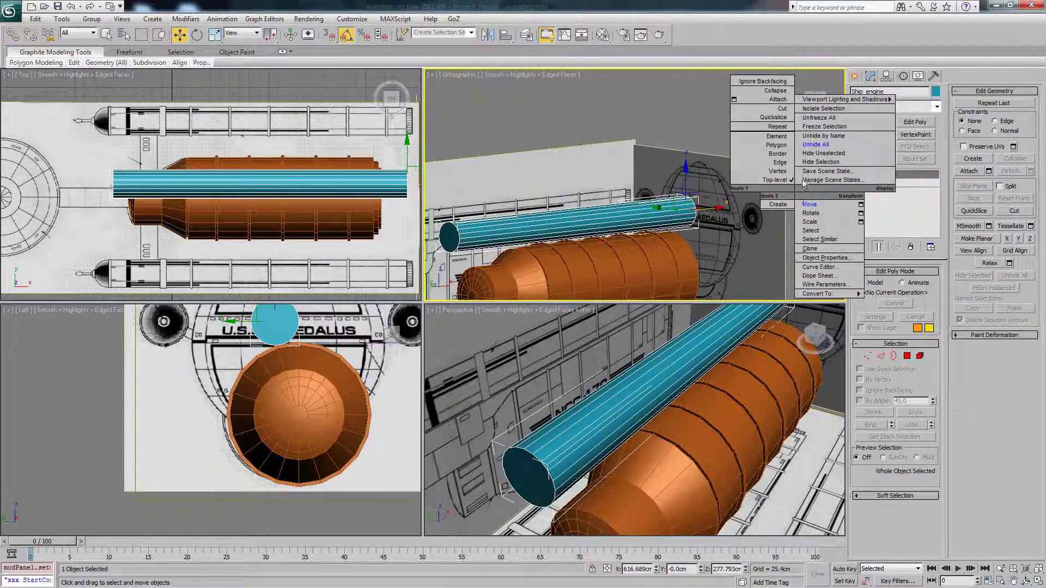
{"action": "left_click", "coordinate": [819, 118]}
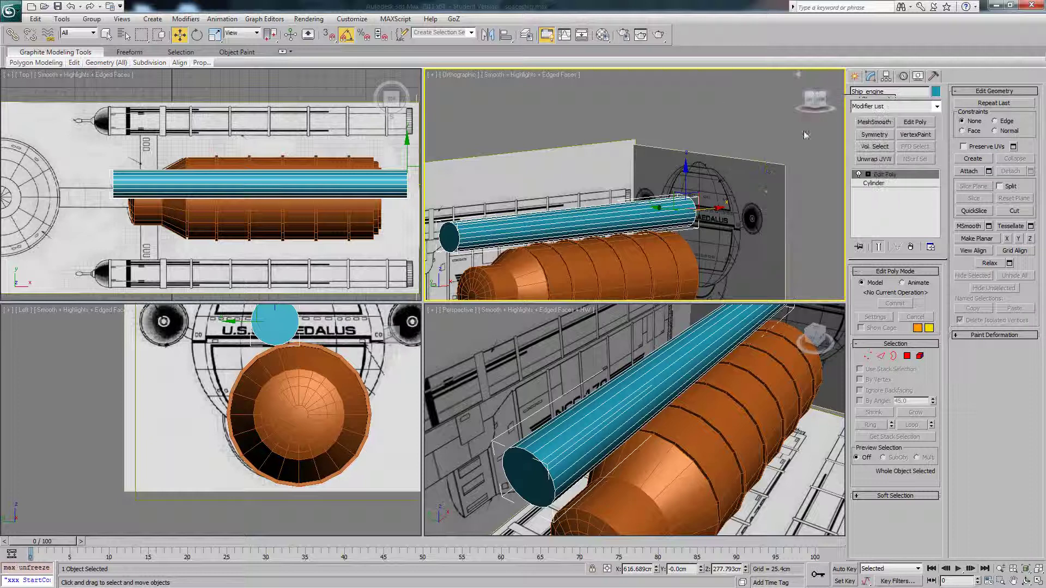
{"action": "left_click", "coordinate": [762, 196]}
{"action": "right_click", "coordinate": [771, 191]}
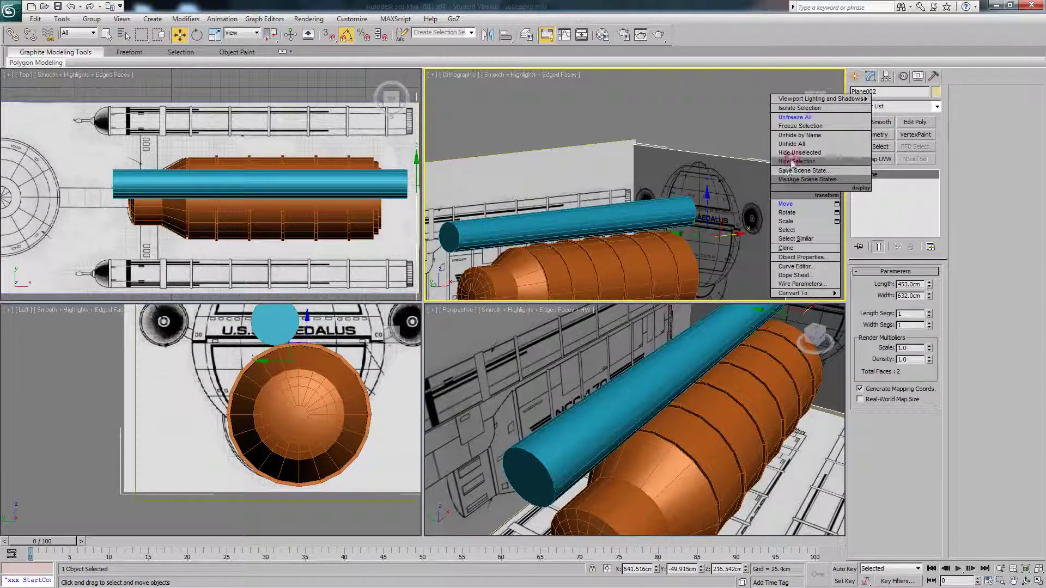
{"action": "left_click", "coordinate": [796, 161]}
Move the Ship_engine cylinder sideways onto the upper nacelle drawing in the top view.
{"action": "left_click", "coordinate": [661, 224]}
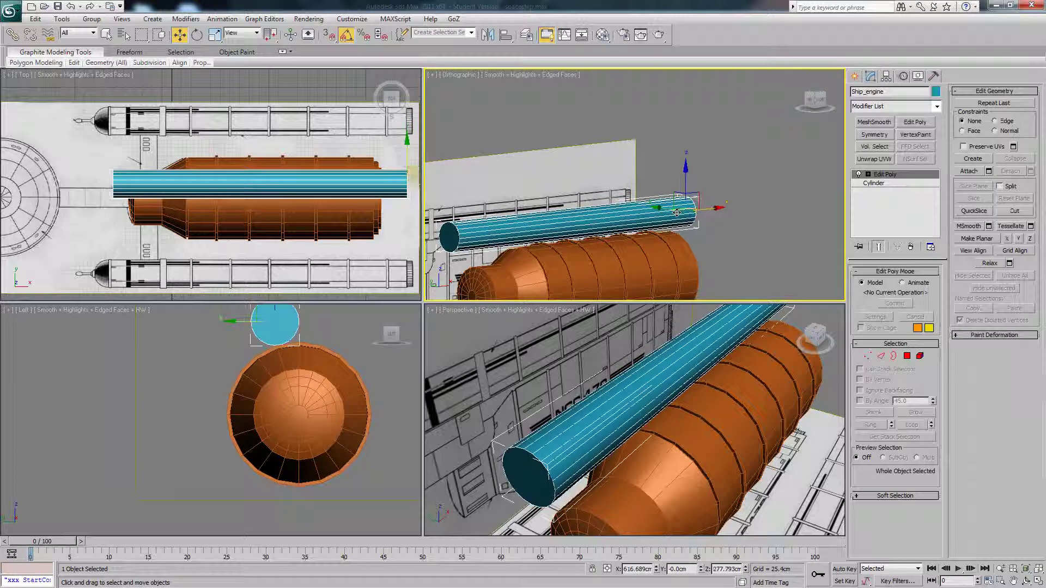
{"action": "key", "text": "f"}
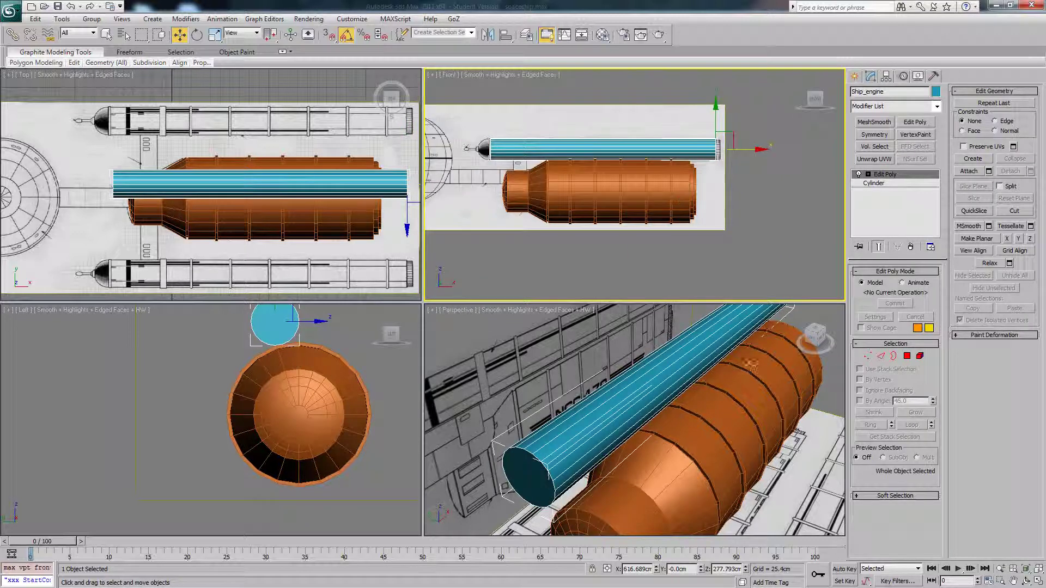
{"action": "middle_click_drag", "start_coordinate": [750, 364], "coordinate": [643, 378], "text": "alt"}
{"action": "middle_click_drag", "start_coordinate": [777, 402], "coordinate": [679, 408], "text": "alt"}
{"action": "middle_click", "coordinate": [719, 196]}
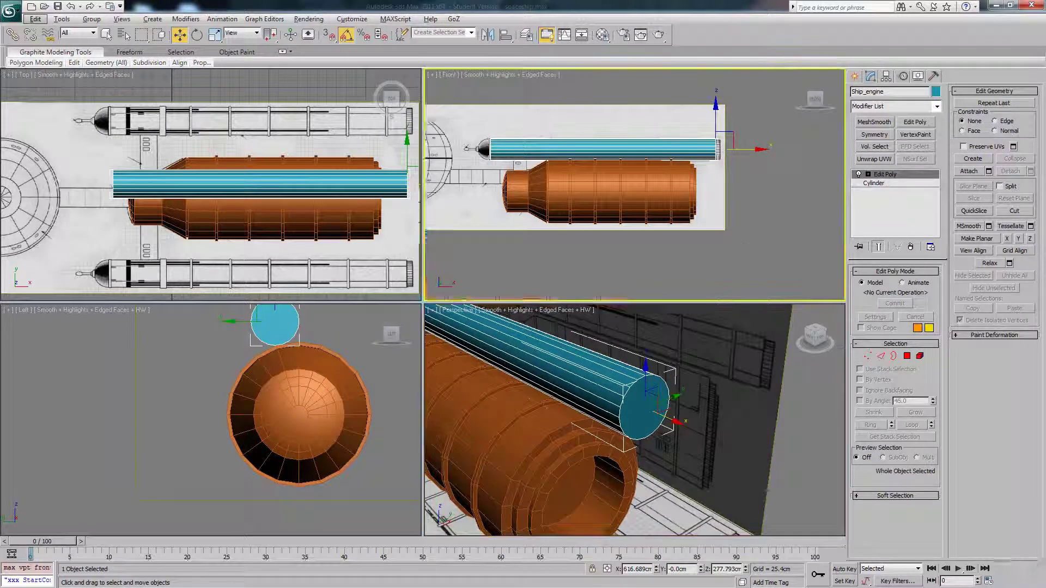
{"action": "scroll", "coordinate": [728, 147], "scroll_direction": "up", "scroll_amount": 8}
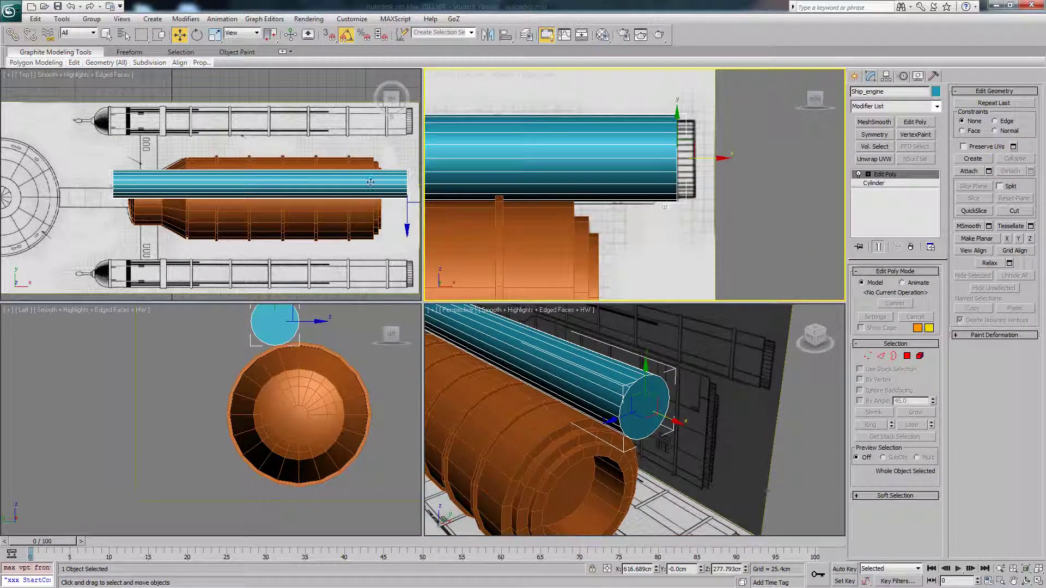
{"action": "middle_click_drag", "start_coordinate": [370, 182], "coordinate": [355, 212]}
{"action": "left_click_drag", "start_coordinate": [374, 179], "coordinate": [381, 116]}
Inset the nacelle's rear end polygon and extrude it outward to match the end ring on the blueprint.
{"action": "middle_click_drag", "start_coordinate": [797, 400], "coordinate": [744, 400]}
{"action": "left_click", "coordinate": [907, 356]}
{"action": "left_click", "coordinate": [704, 373]}
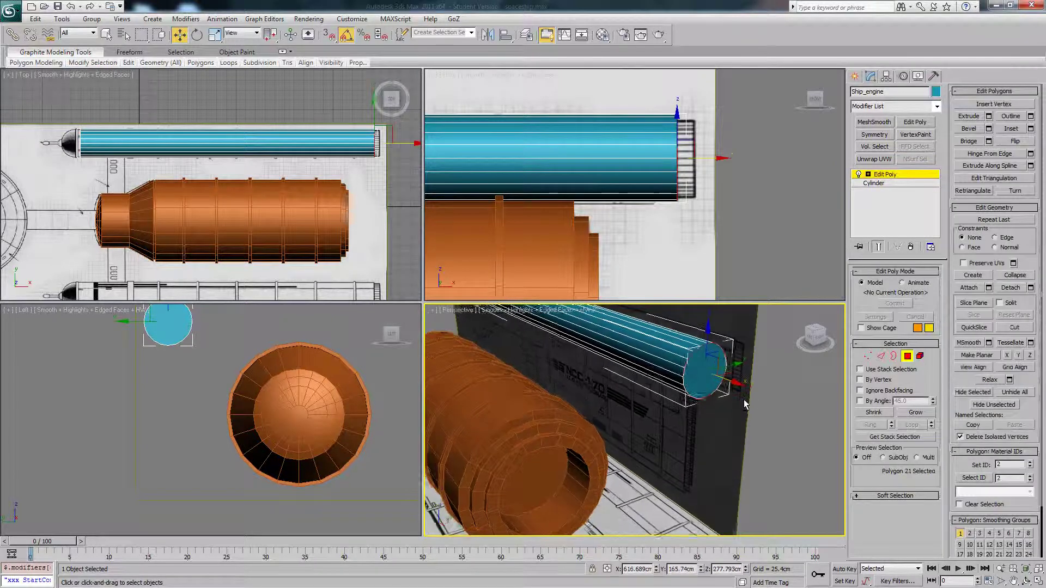
{"action": "left_click", "coordinate": [1012, 131]}
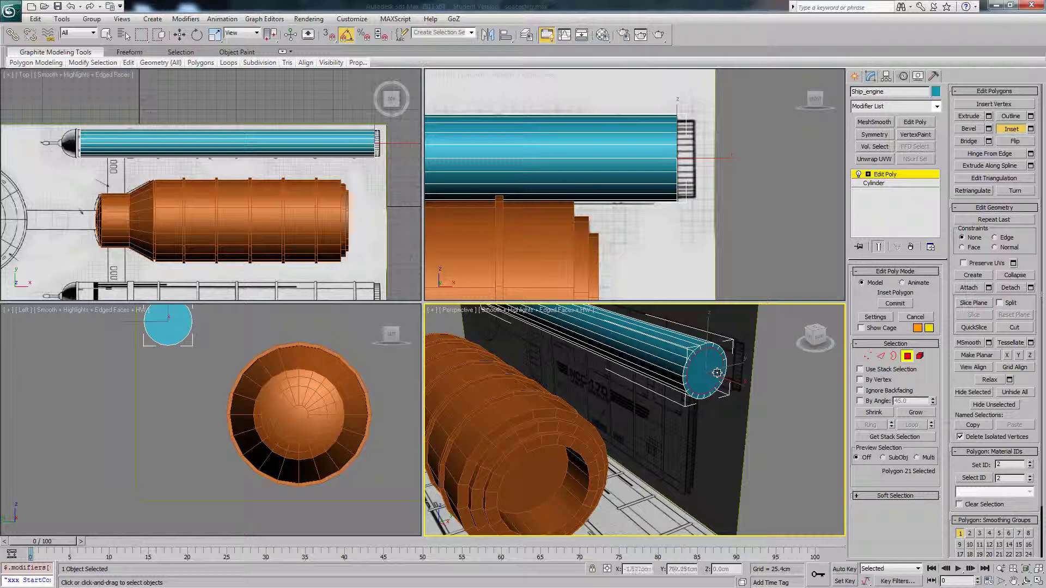
{"action": "left_click_drag", "start_coordinate": [717, 373], "coordinate": [721, 349]}
{"action": "left_click", "coordinate": [969, 116]}
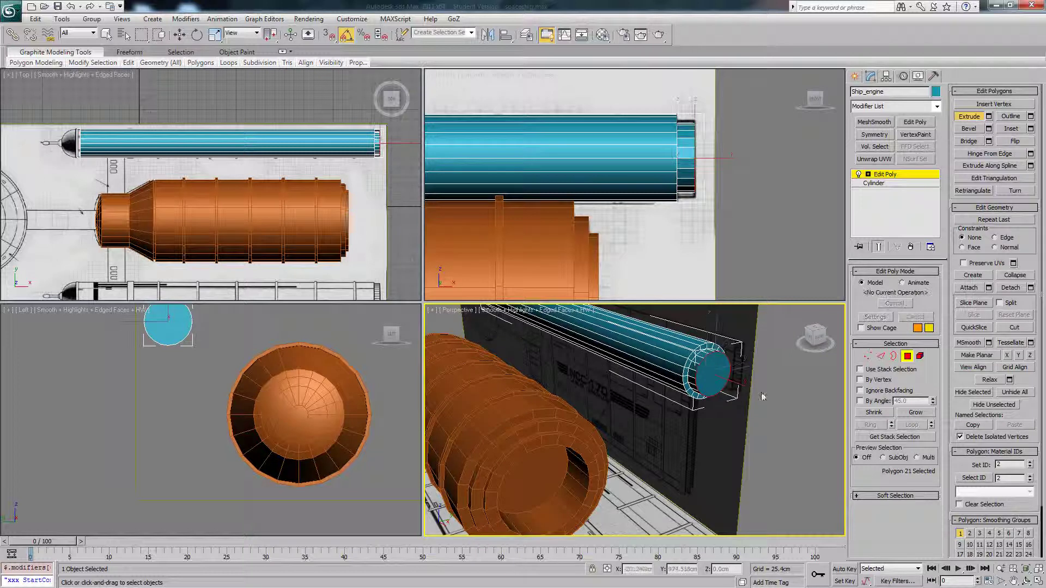
{"action": "key", "text": "w"}
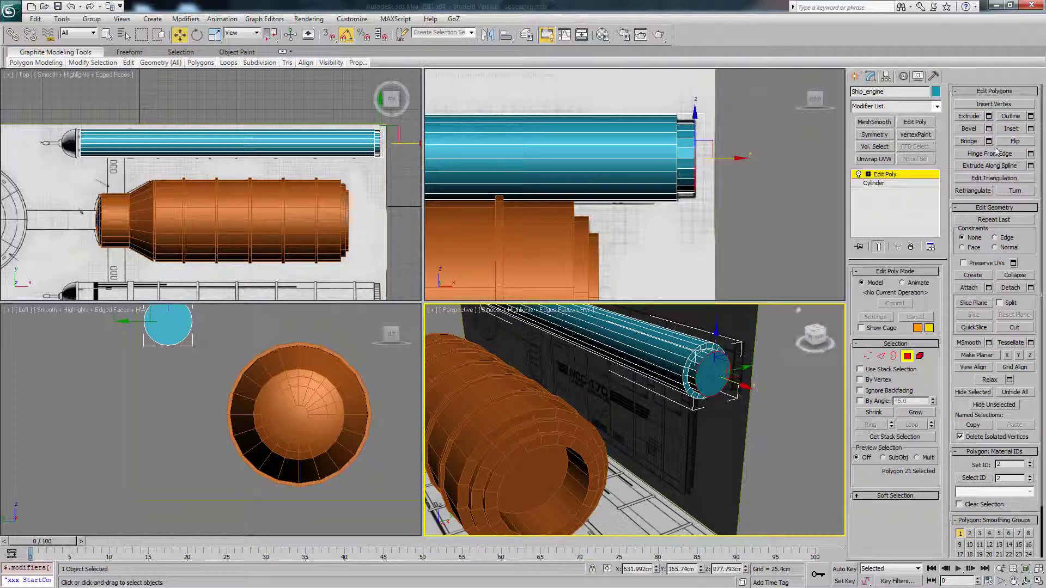
Inset the nacelle's rear end polygon again and extrude it inward to form a recess.
{"action": "left_click", "coordinate": [1011, 129]}
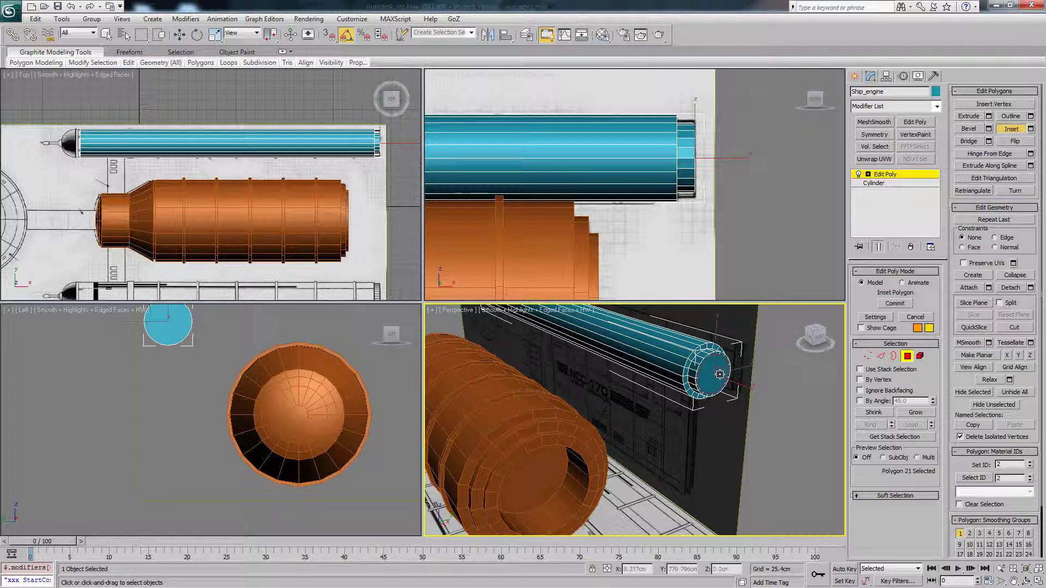
{"action": "left_click", "coordinate": [969, 116]}
{"action": "left_click_drag", "start_coordinate": [705, 366], "coordinate": [713, 396]}
{"action": "key", "text": "w"}
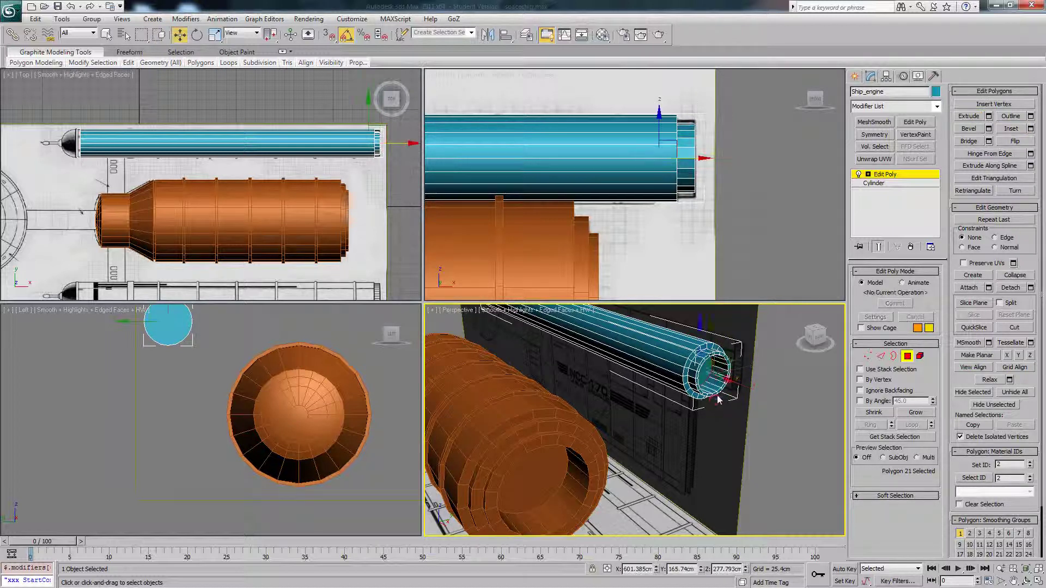
Turn off edged faces in the perspective view, make the nacelle see-through and clear its polygon selection.
{"action": "key", "text": "F4"}
{"action": "middle_click_drag", "start_coordinate": [714, 401], "coordinate": [756, 430], "text": "alt"}
{"action": "middle_click_drag", "start_coordinate": [681, 414], "coordinate": [749, 393]}
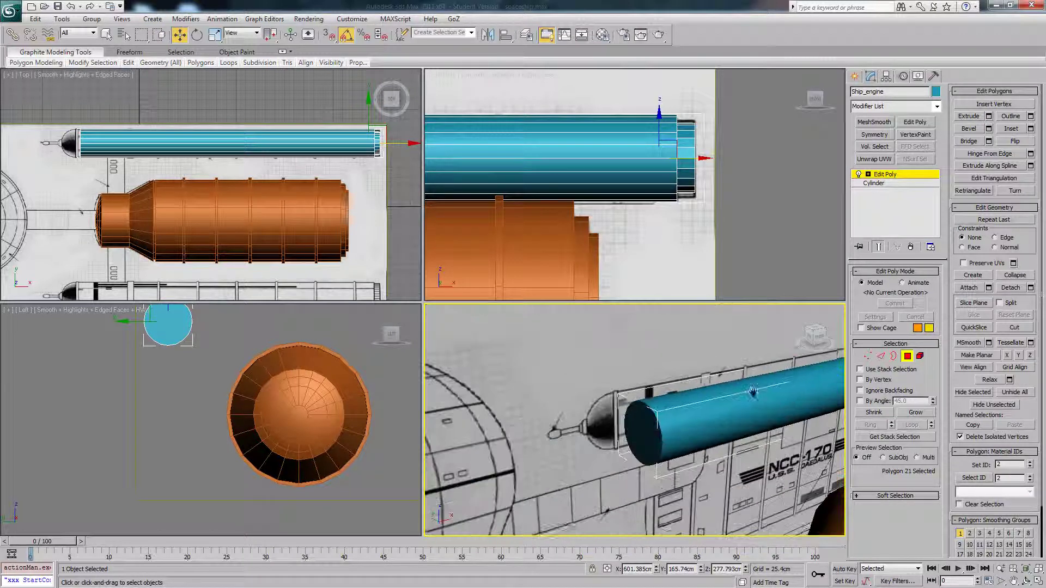
{"action": "middle_click_drag", "start_coordinate": [667, 204], "coordinate": [739, 191]}
{"action": "scroll", "coordinate": [722, 243], "scroll_direction": "down", "scroll_amount": 3}
{"action": "scroll", "coordinate": [721, 243], "scroll_direction": "down", "scroll_amount": 3}
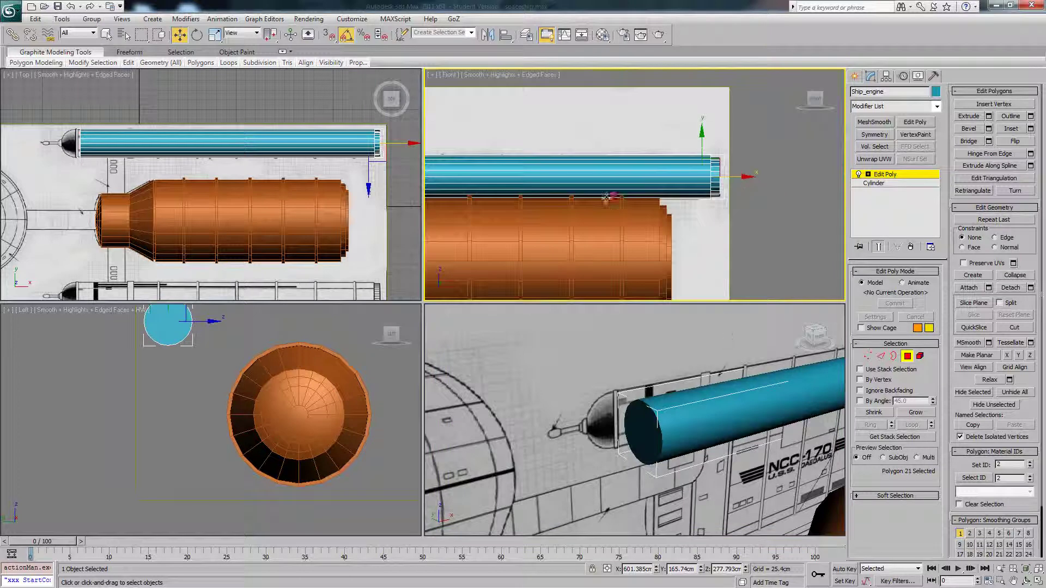
{"action": "middle_click_drag", "start_coordinate": [665, 202], "coordinate": [650, 206]}
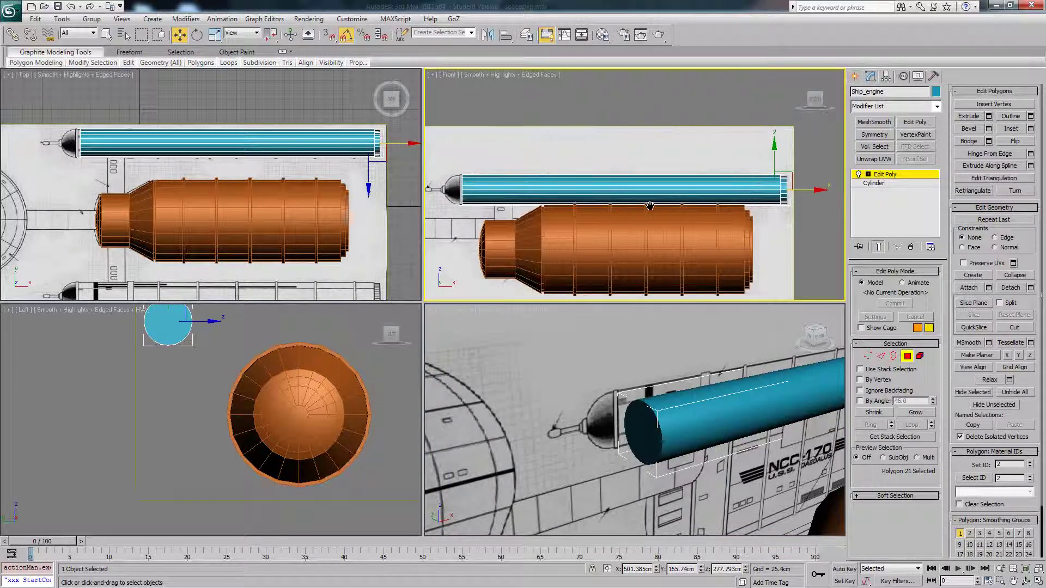
{"action": "key", "text": "alt+x"}
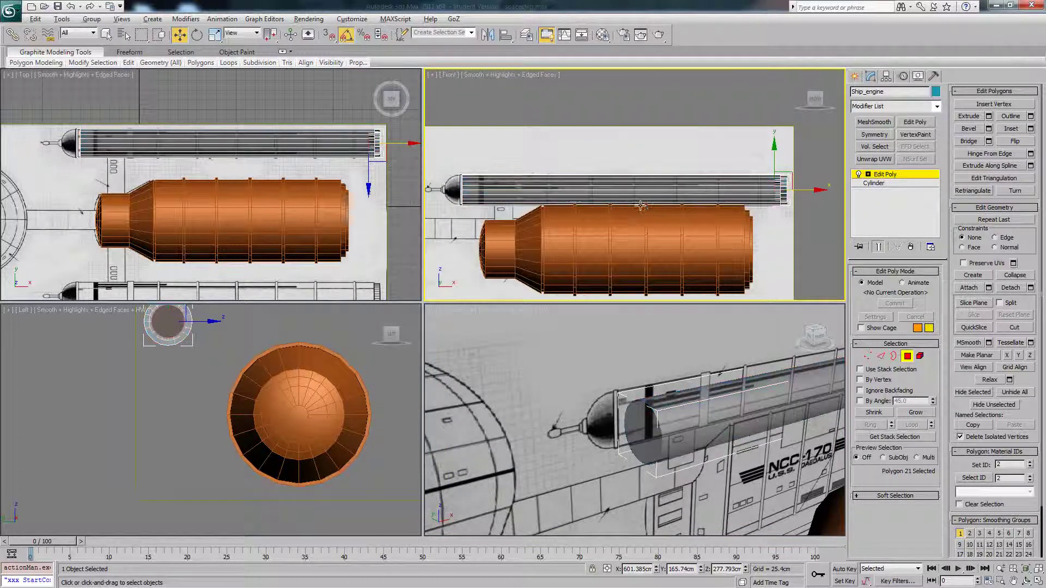
{"action": "left_click", "coordinate": [667, 149]}
Insert pairs of SwiftLoop edge loops around the nacelle along both edges of the six ribs drawn on the front blueprint.
{"action": "scroll", "coordinate": [716, 180], "scroll_direction": "up", "scroll_amount": 1}
{"action": "scroll", "coordinate": [708, 188], "scroll_direction": "up", "scroll_amount": 1}
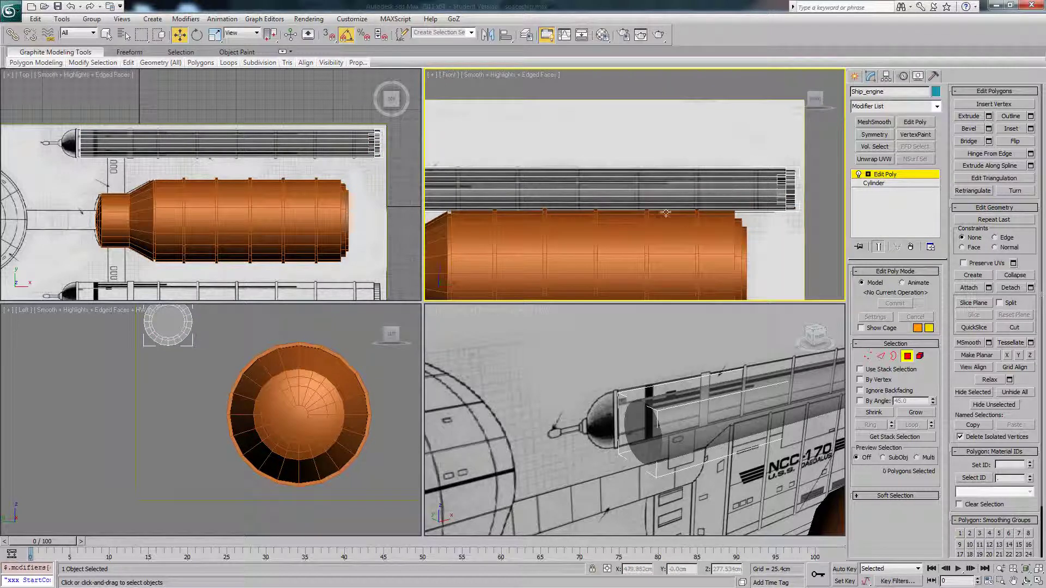
{"action": "left_click", "coordinate": [1037, 581]}
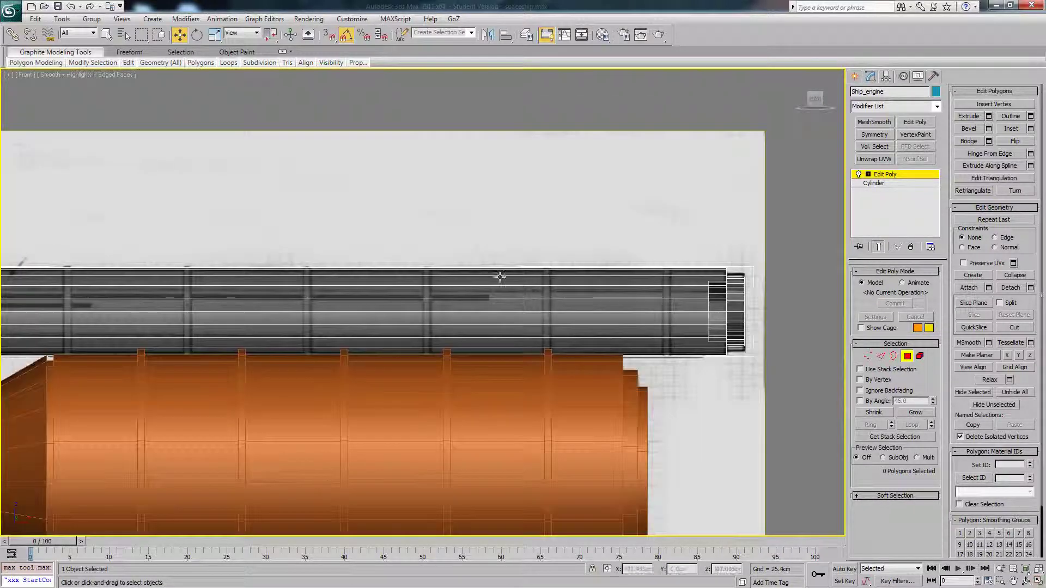
{"action": "scroll", "coordinate": [400, 331], "scroll_direction": "down", "scroll_amount": 2}
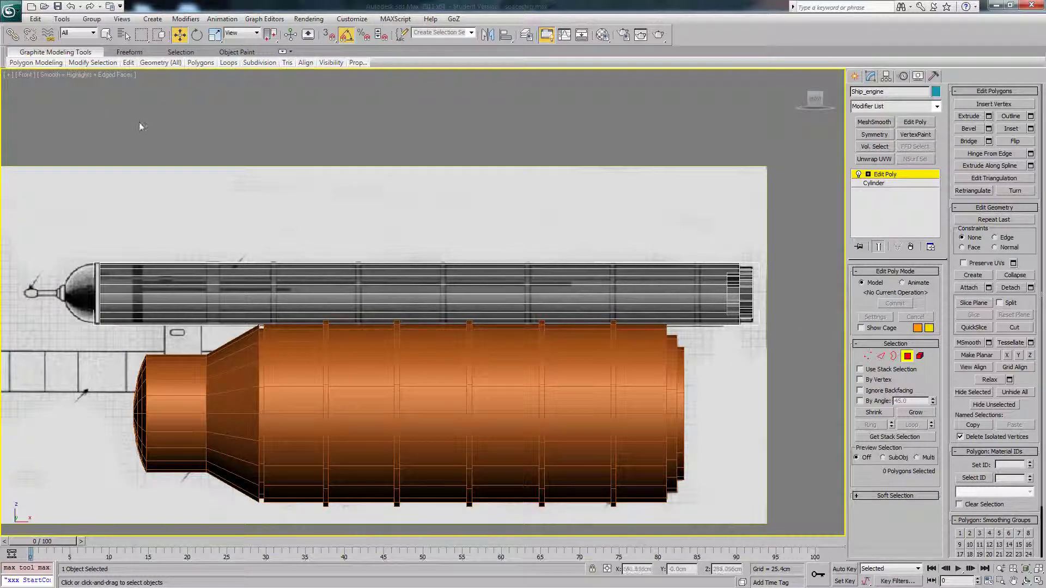
{"action": "left_click", "coordinate": [128, 62]}
{"action": "left_click", "coordinate": [209, 90]}
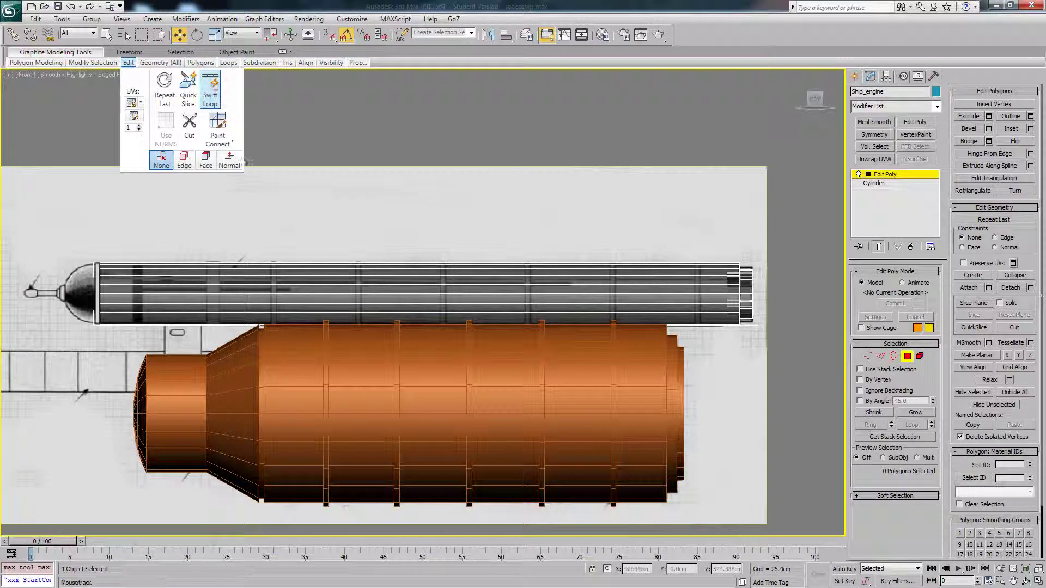
{"action": "left_click", "coordinate": [272, 265]}
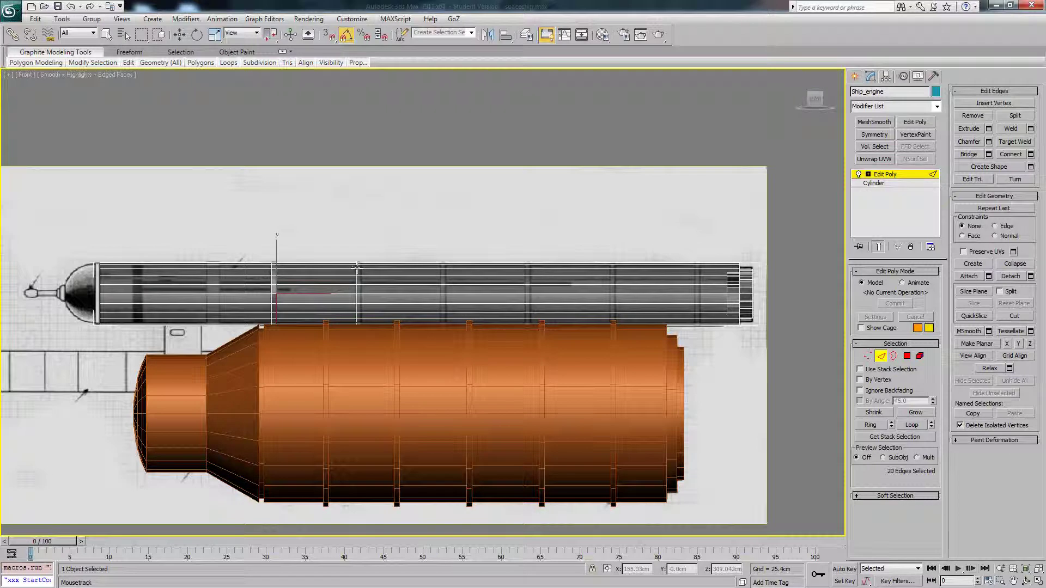
{"action": "left_click", "coordinate": [357, 267]}
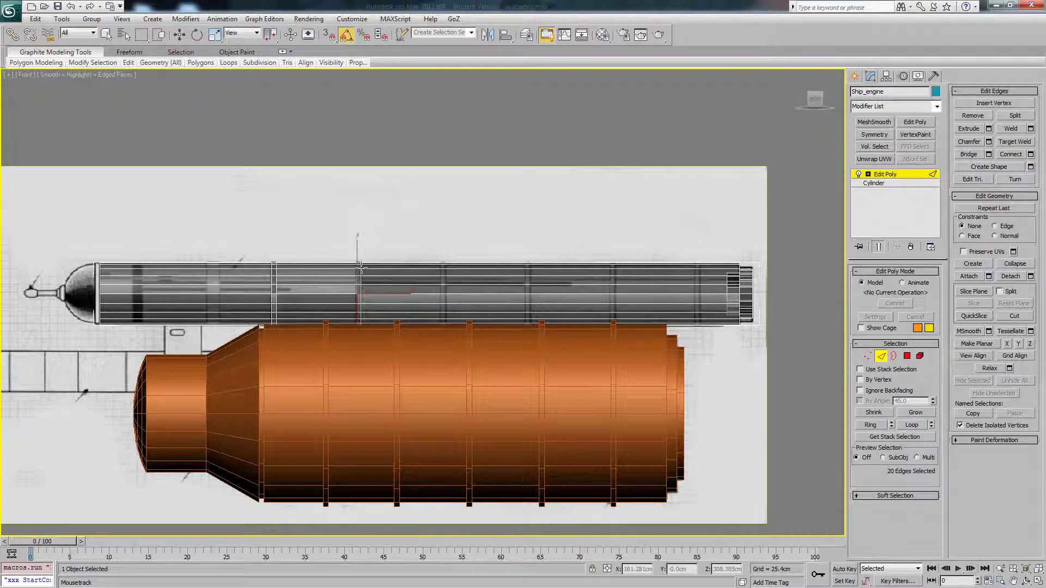
{"action": "left_click", "coordinate": [441, 274]}
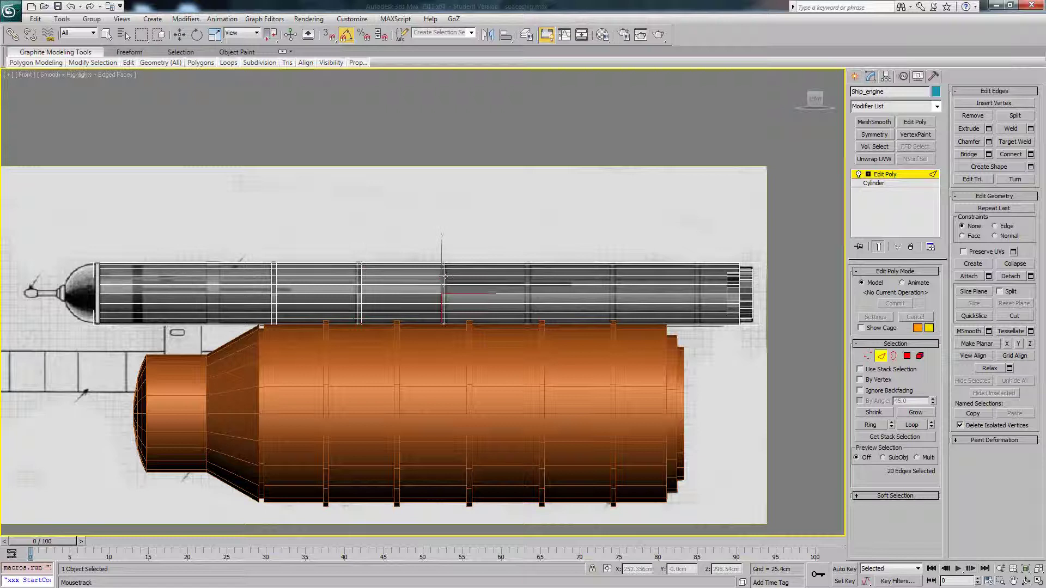
{"action": "left_click", "coordinate": [528, 283]}
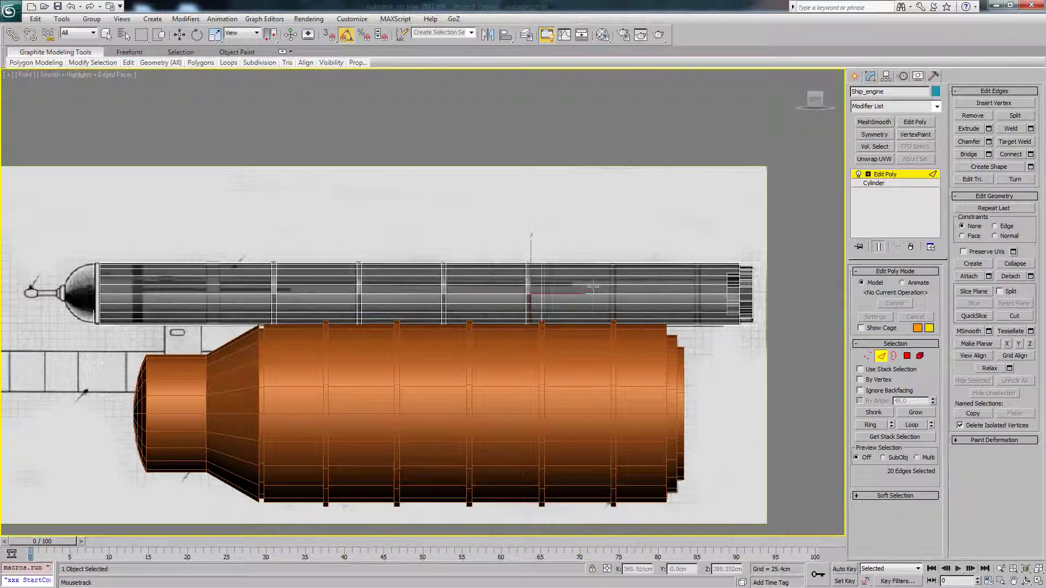
{"action": "left_click", "coordinate": [613, 286]}
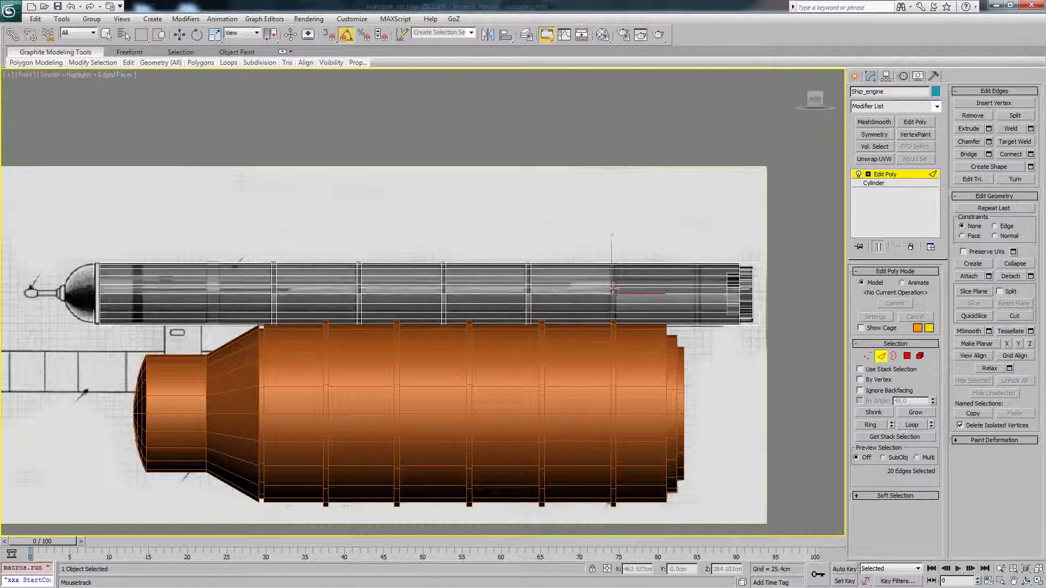
{"action": "left_click", "coordinate": [697, 293]}
{"action": "left_click", "coordinate": [701, 294]}
{"action": "right_click", "coordinate": [701, 294]}
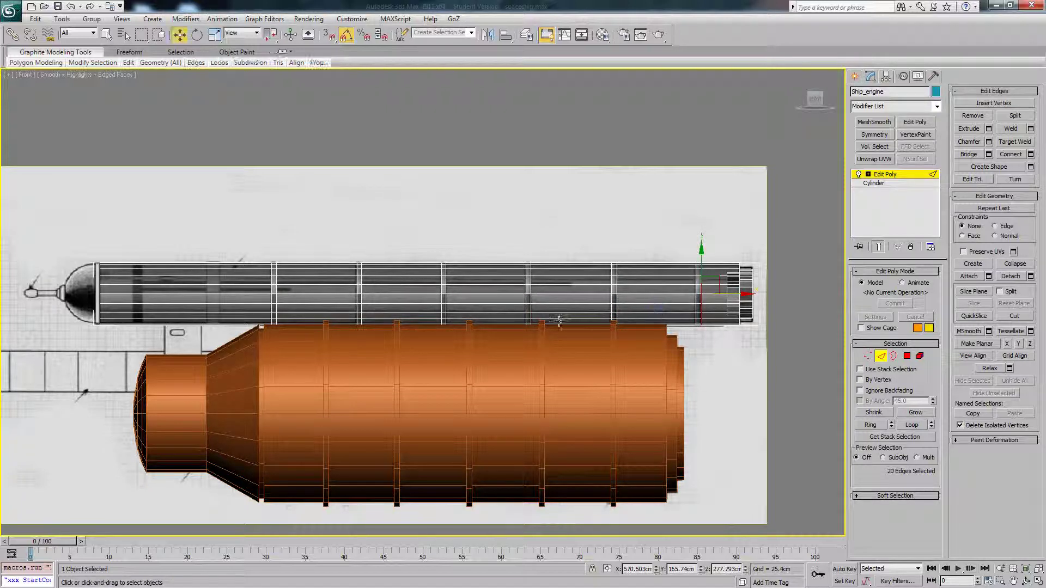
{"action": "left_click", "coordinate": [453, 201]}
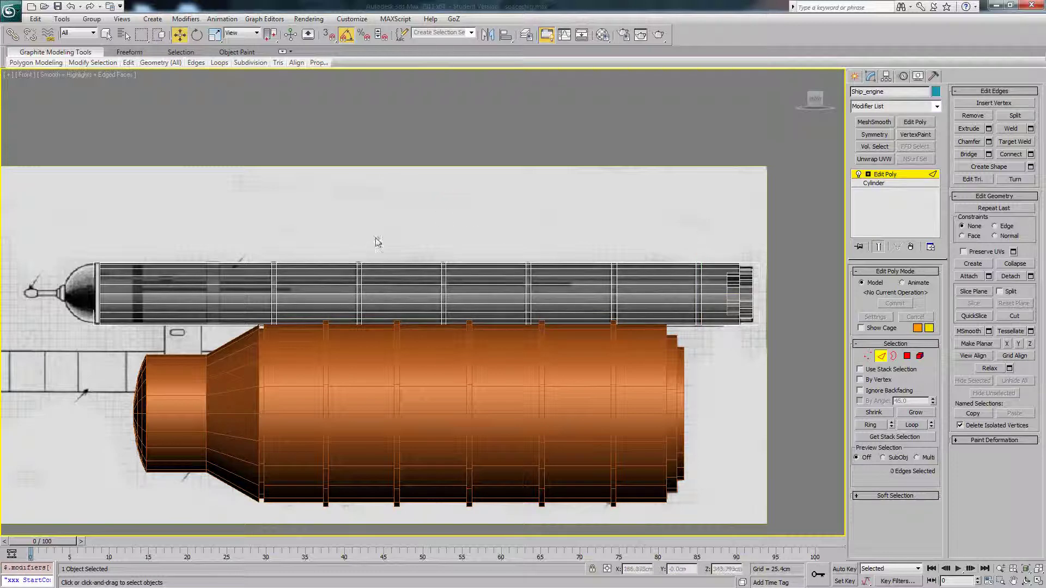
Select only the six narrow rib bands of polygons on the nacelle, excluding the wide sections between them.
{"action": "left_click", "coordinate": [906, 356]}
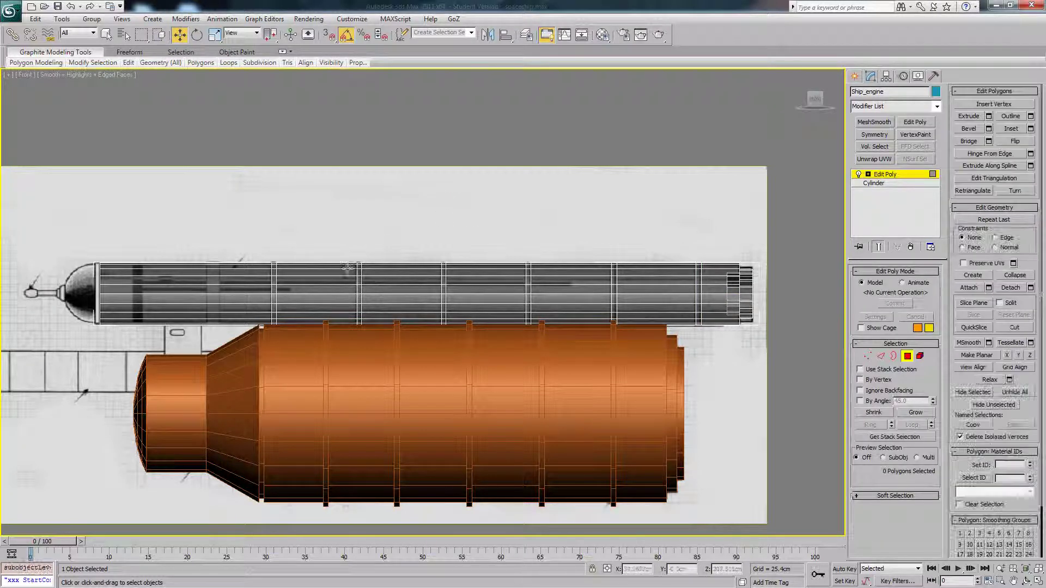
{"action": "left_click_drag", "start_coordinate": [233, 244], "coordinate": [706, 360]}
{"action": "left_click_drag", "start_coordinate": [742, 240], "coordinate": [724, 350], "text": "alt"}
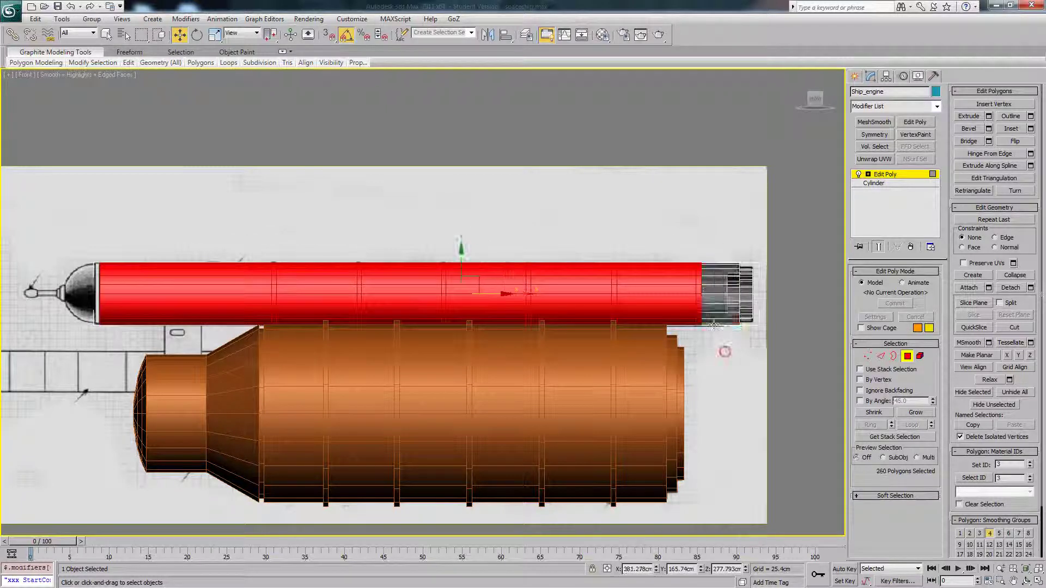
{"action": "left_click_drag", "start_coordinate": [662, 228], "coordinate": [638, 337], "text": "alt"}
{"action": "left_click_drag", "start_coordinate": [574, 229], "coordinate": [563, 365], "text": "alt"}
{"action": "left_click_drag", "start_coordinate": [488, 215], "coordinate": [479, 360], "text": "alt"}
{"action": "left_click_drag", "start_coordinate": [393, 217], "coordinate": [377, 329], "text": "alt"}
{"action": "left_click_drag", "start_coordinate": [317, 218], "coordinate": [314, 327], "text": "alt"}
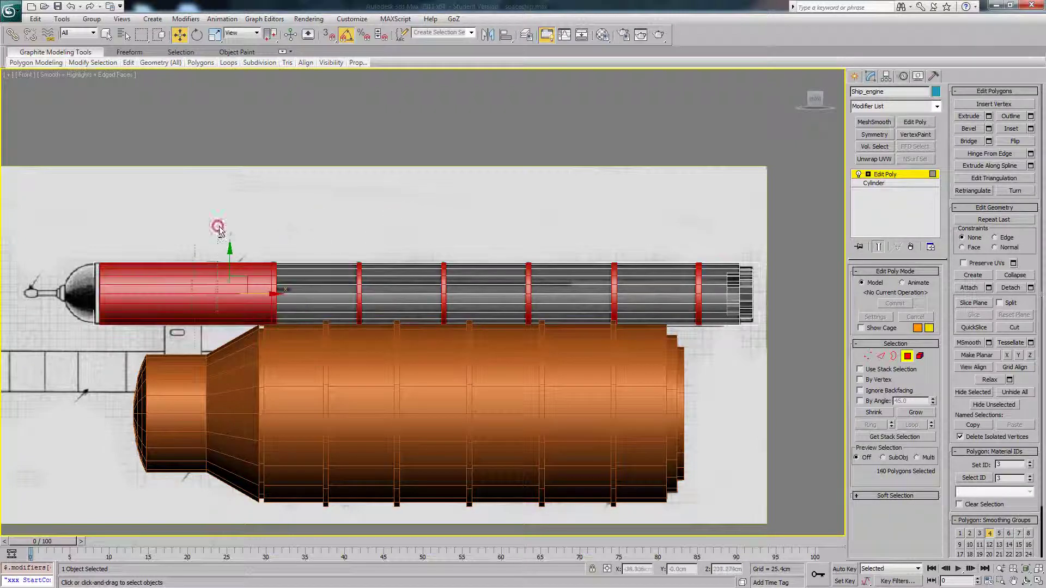
{"action": "left_click_drag", "start_coordinate": [217, 226], "coordinate": [197, 354], "text": "alt"}
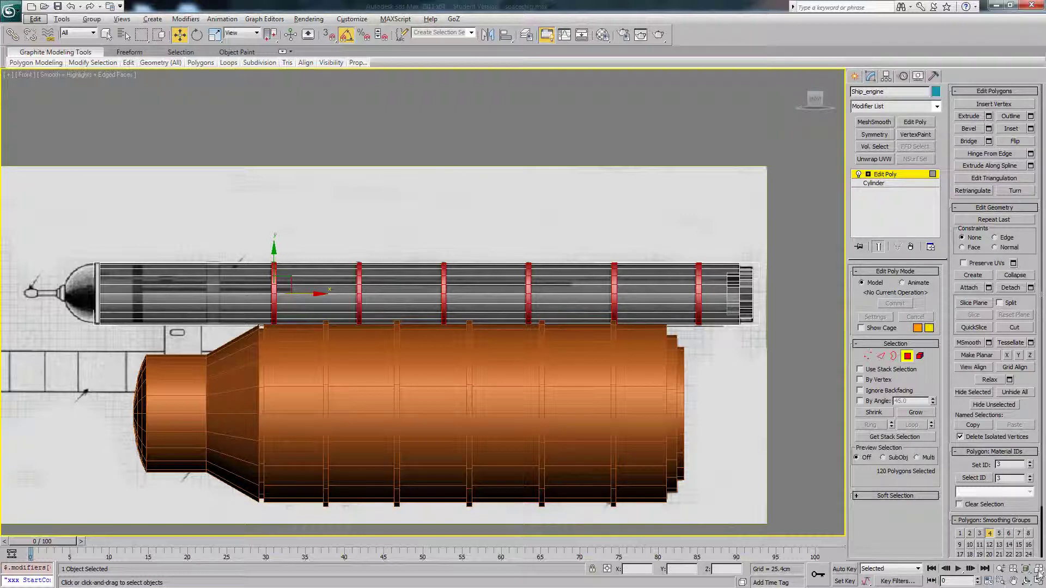
Extrude the six selected rib bands outward from the nacelle with a height of 5 cm and toggle the shading of selected faces.
{"action": "key", "text": "alt+w"}
{"action": "middle_click_drag", "start_coordinate": [752, 433], "coordinate": [648, 442], "text": "alt"}
{"action": "left_click", "coordinate": [989, 116]}
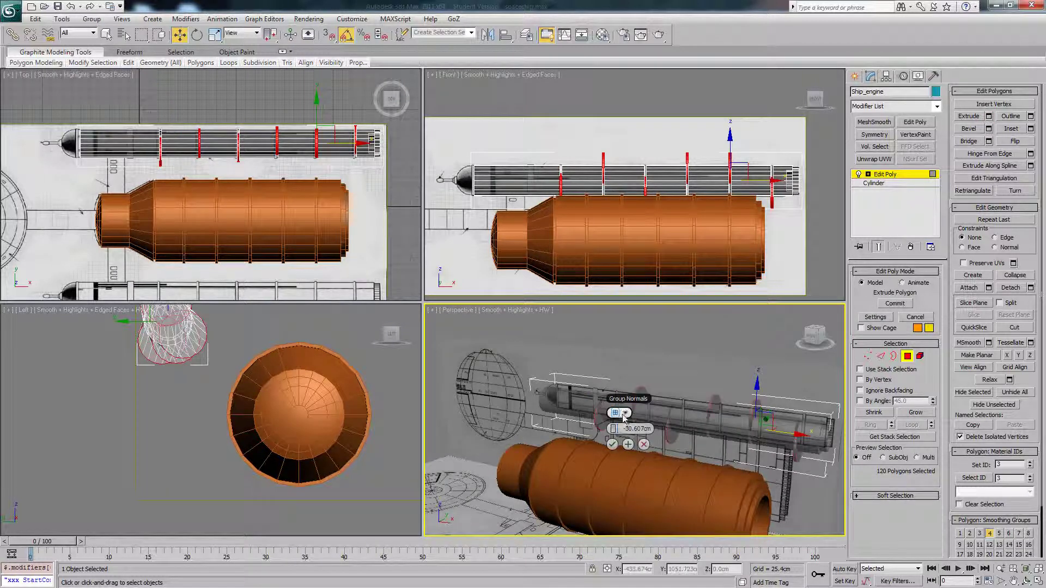
{"action": "left_click", "coordinate": [624, 413]}
{"action": "left_click", "coordinate": [653, 445]}
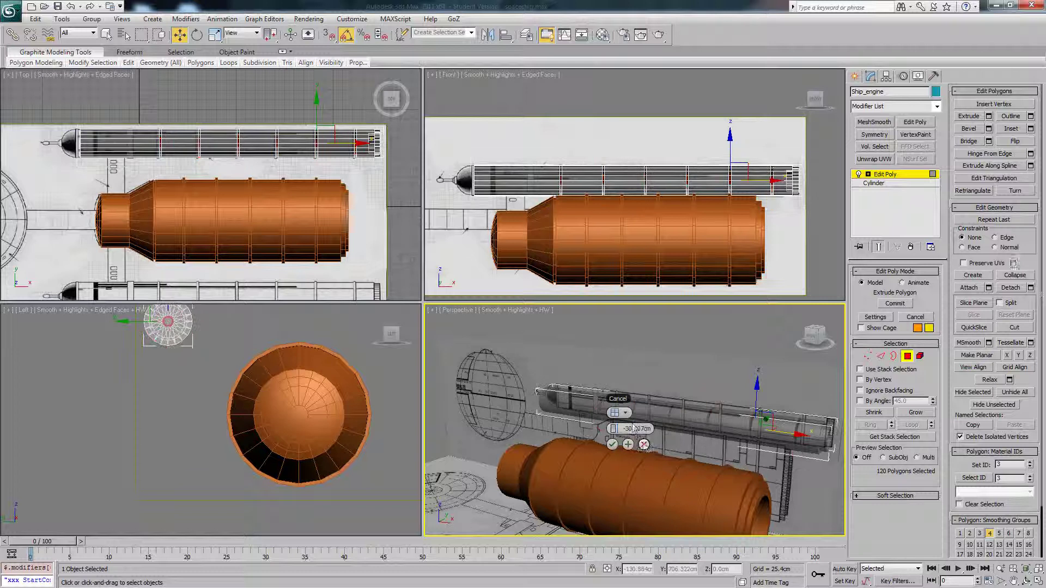
{"action": "left_click", "coordinate": [628, 414]}
{"action": "left_click", "coordinate": [645, 436]}
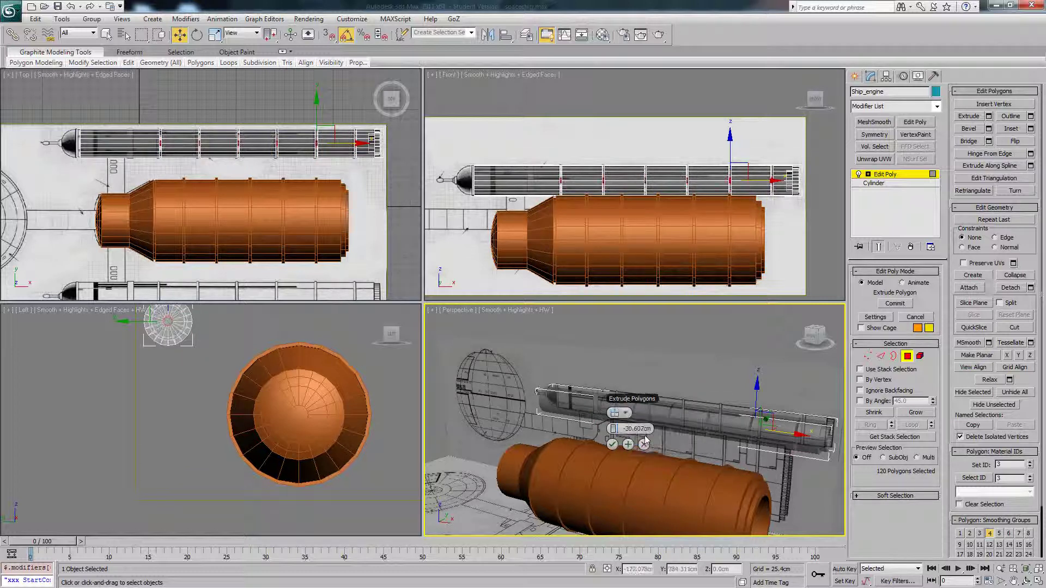
{"action": "left_click_drag", "start_coordinate": [614, 430], "coordinate": [647, 441]}
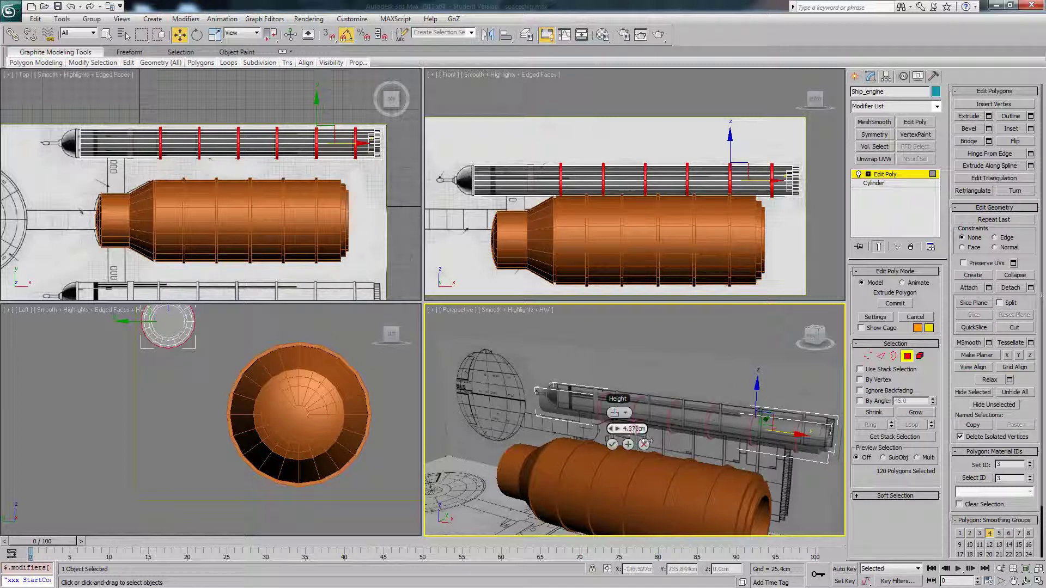
{"action": "double_click", "coordinate": [635, 430]}
{"action": "type", "text": "5"}
{"action": "key", "text": "Return"}
{"action": "left_click", "coordinate": [612, 444]}
{"action": "left_click", "coordinate": [709, 415]}
{"action": "mouse_move", "coordinate": [709, 415]}
{"action": "middle_mouse_down"}
{"action": "mouse_move", "coordinate": [703, 409]}
{"action": "mouse_move", "coordinate": [754, 417]}
{"action": "middle_mouse_up"}
{"action": "key", "text": "F2"}
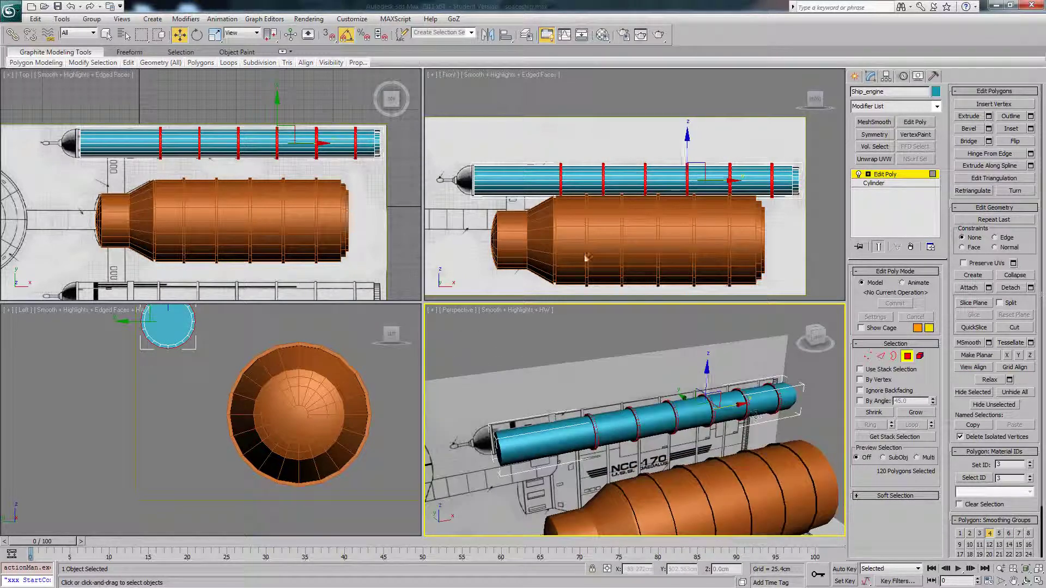
Make the nacelle see-through and insert two SwiftLoop edge loops along the edges of the wide front band on the front blueprint.
{"action": "middle_click_drag", "start_coordinate": [614, 220], "coordinate": [639, 170]}
{"action": "key", "text": "alt+x"}
{"action": "scroll", "coordinate": [616, 223], "scroll_direction": "up", "scroll_amount": 5}
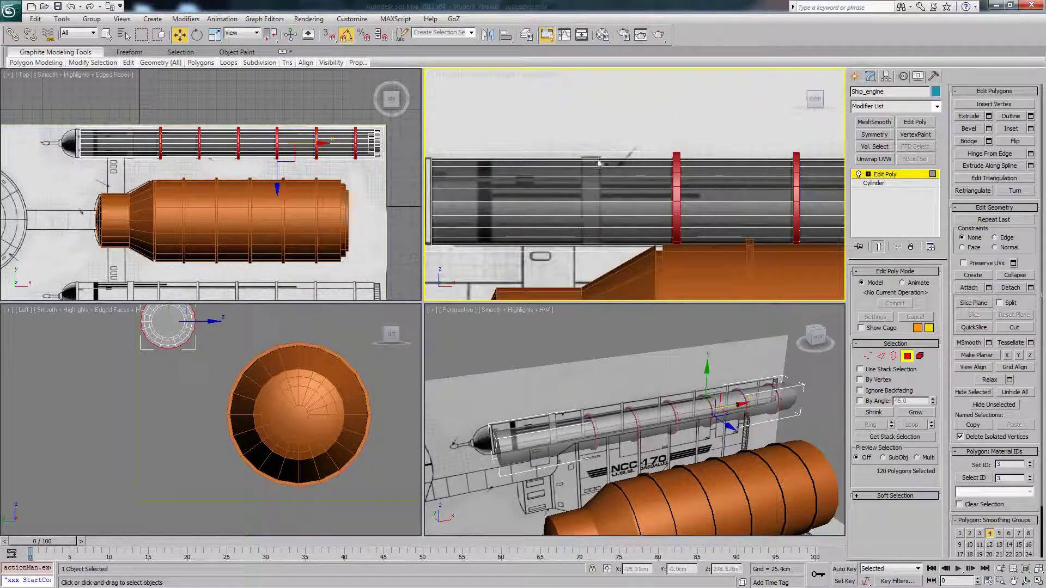
{"action": "left_click", "coordinate": [881, 355]}
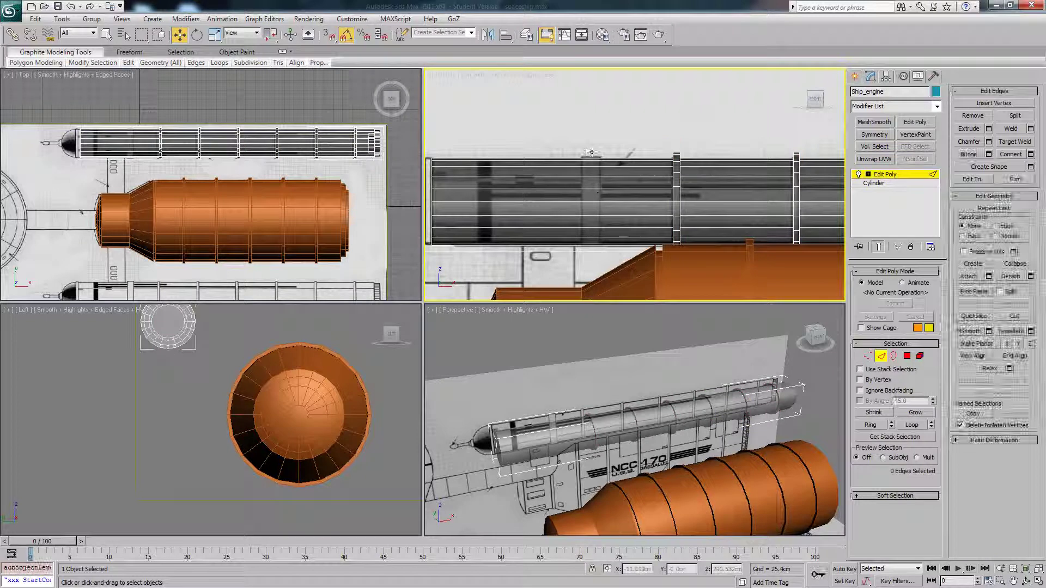
{"action": "mouse_move", "coordinate": [127, 63]}
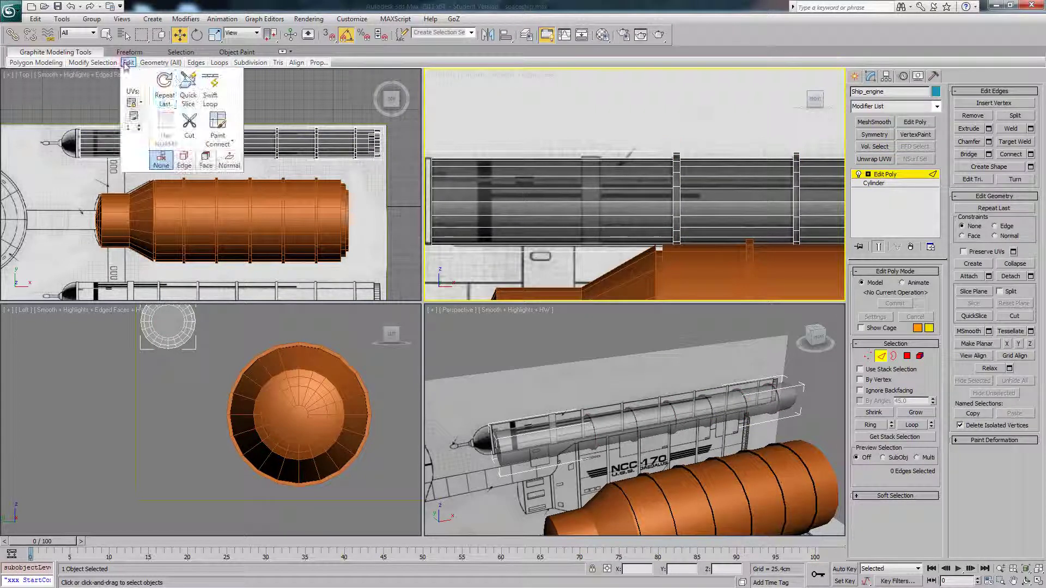
{"action": "left_click", "coordinate": [210, 91]}
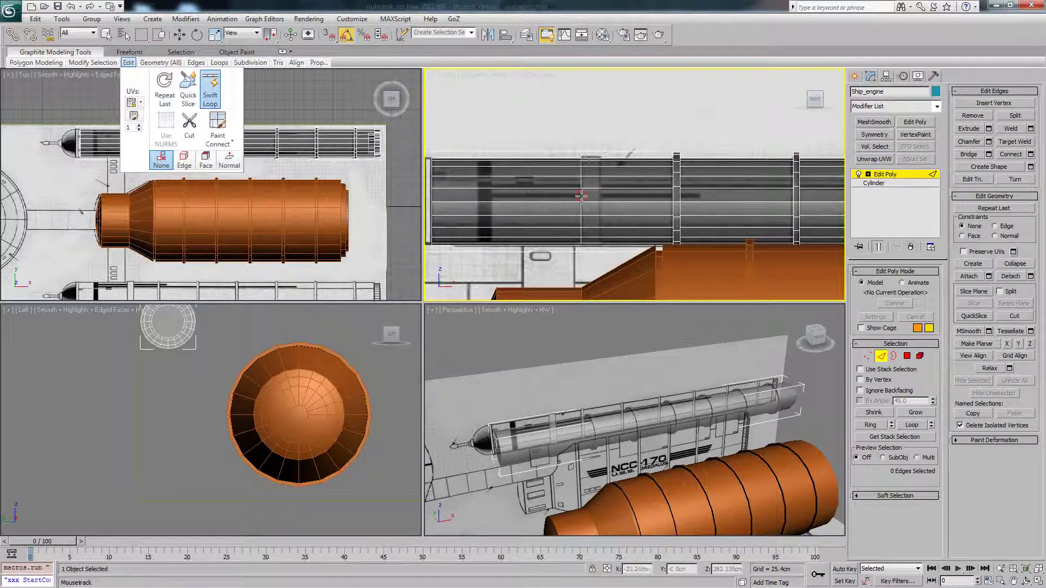
{"action": "left_click", "coordinate": [599, 198]}
{"action": "right_click", "coordinate": [646, 205]}
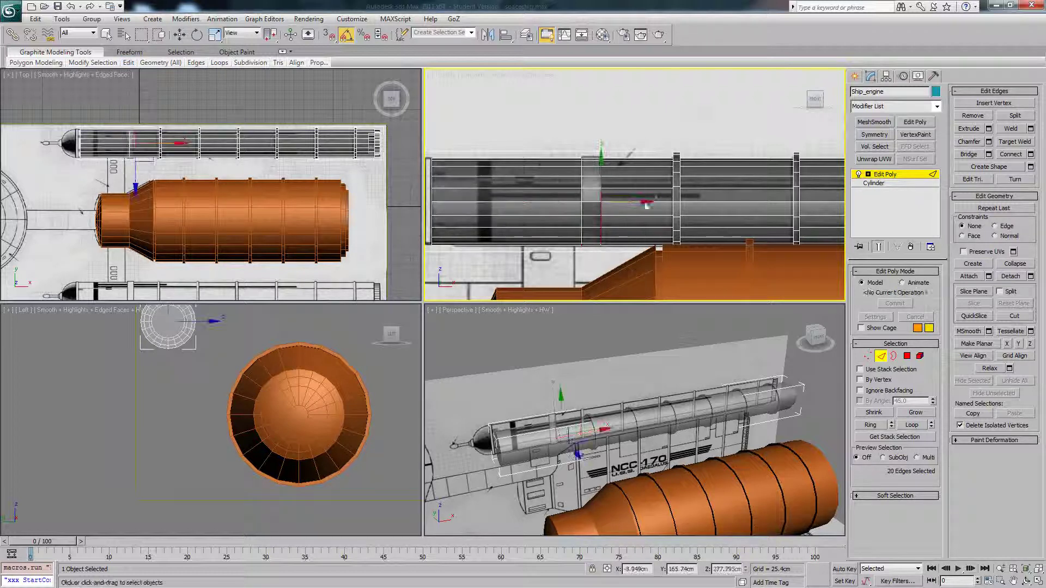
{"action": "key", "text": "w"}
Select the ring of edges across the wide front band and convert it to a polygon selection around the nacelle.
{"action": "left_click", "coordinate": [907, 356]}
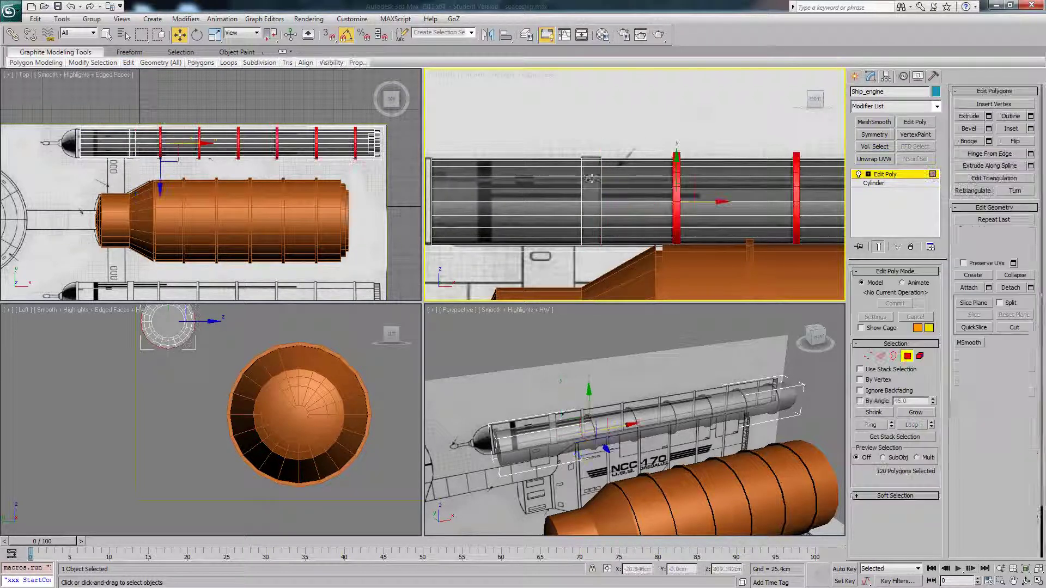
{"action": "left_click", "coordinate": [881, 357]}
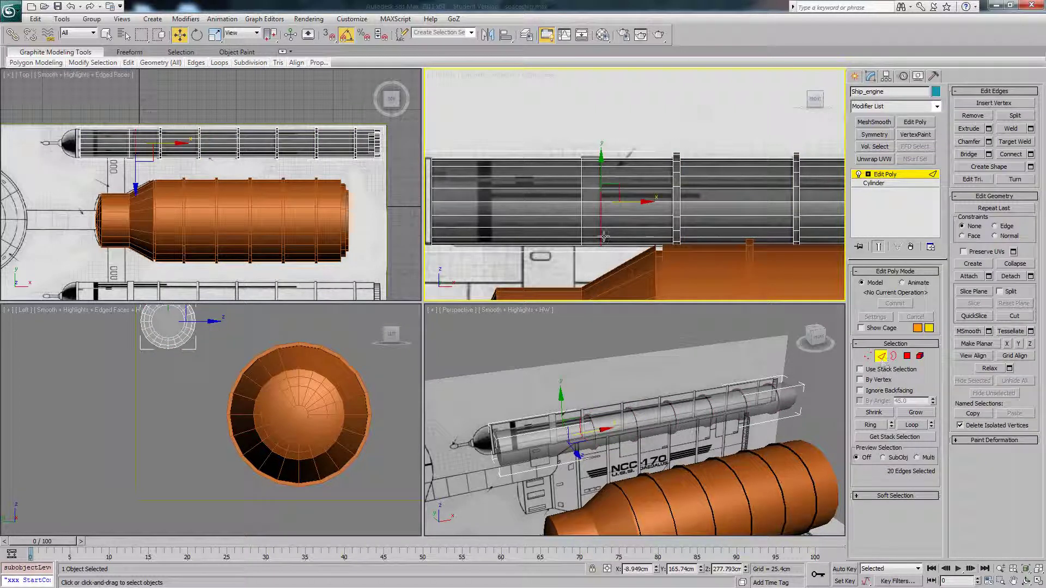
{"action": "left_click", "coordinate": [592, 216]}
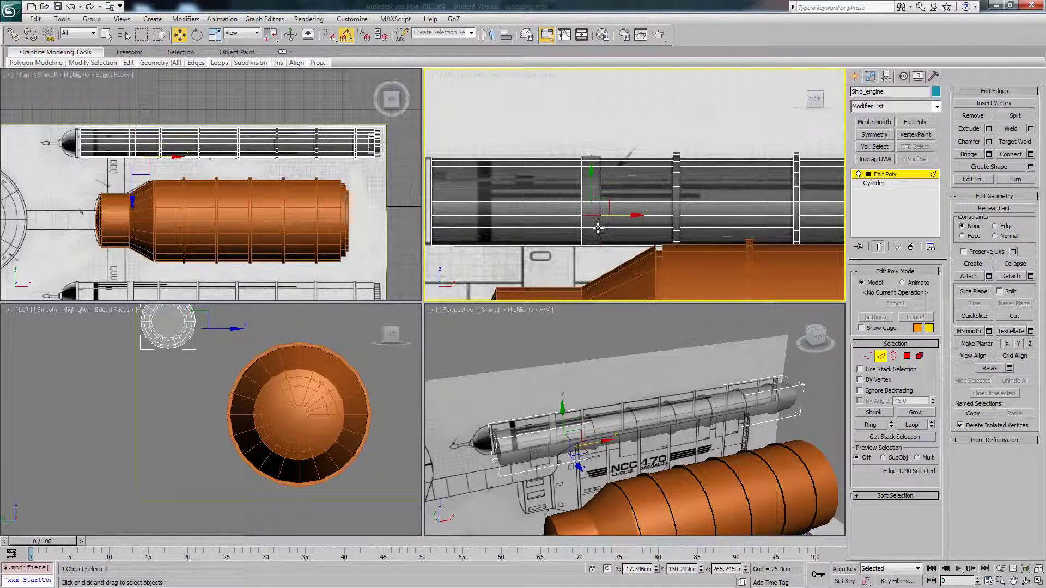
{"action": "left_click", "coordinate": [585, 202], "text": "shift"}
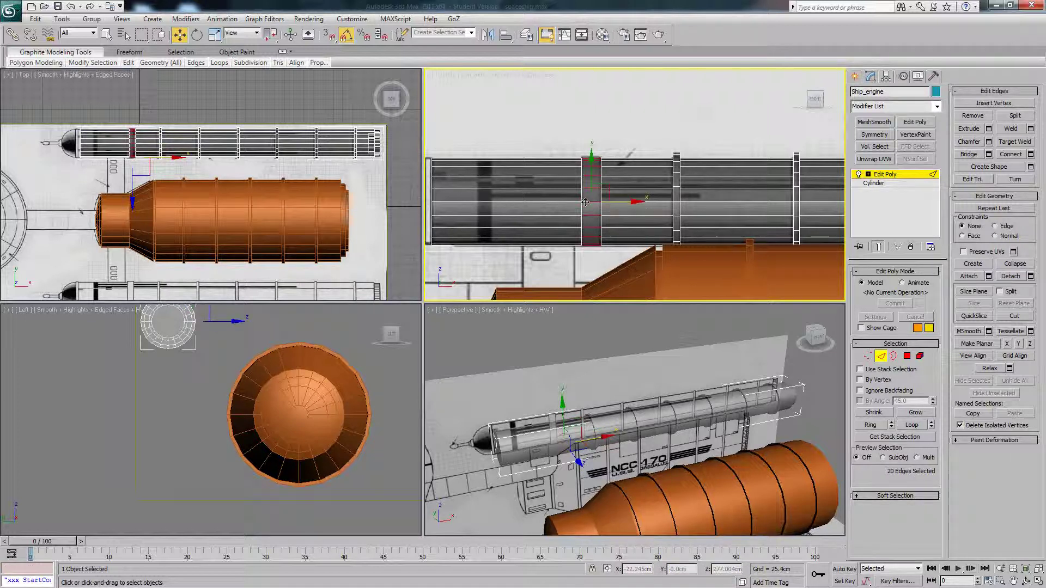
{"action": "left_click", "coordinate": [909, 360], "text": "ctrl"}
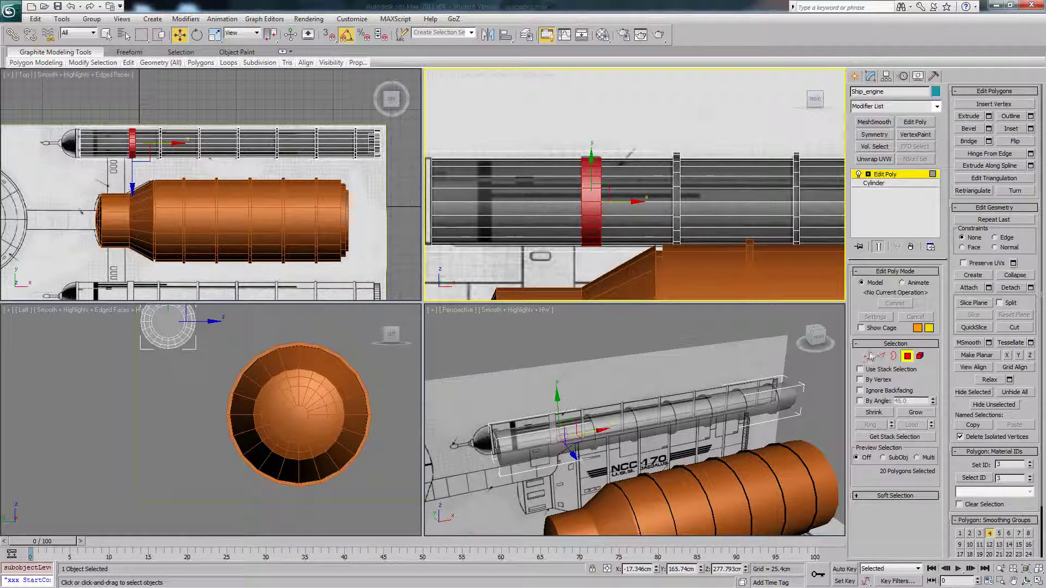
{"action": "middle_click_drag", "start_coordinate": [614, 186], "coordinate": [608, 167]}
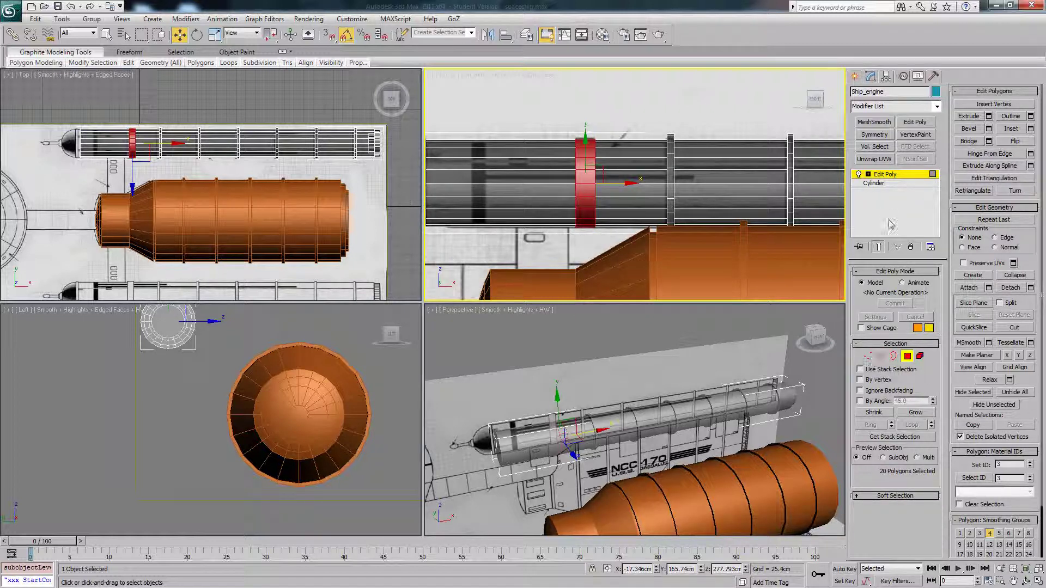
{"action": "left_click", "coordinate": [867, 174]}
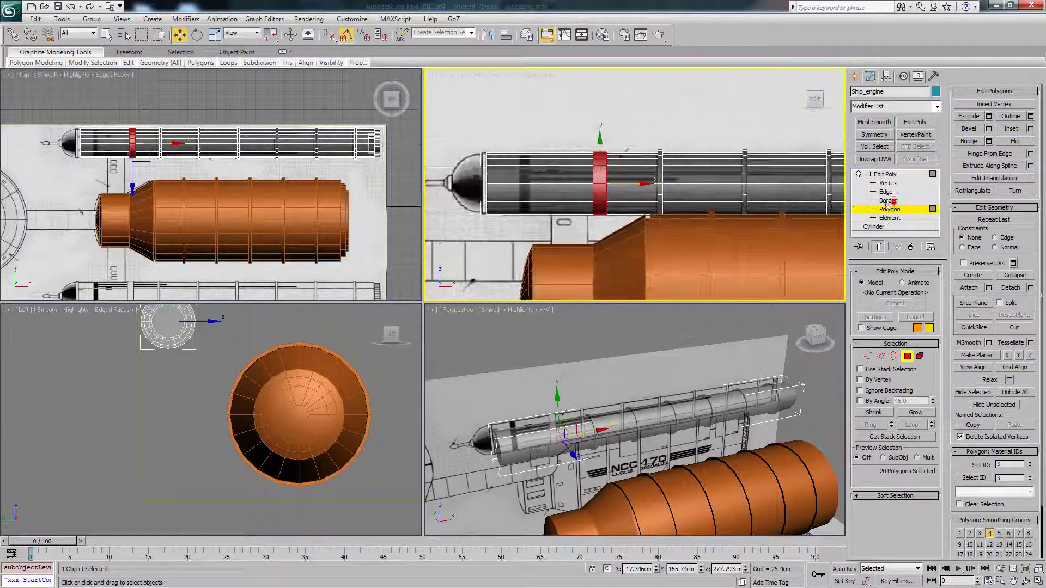
{"action": "scroll", "coordinate": [613, 175], "scroll_direction": "up", "scroll_amount": 2}
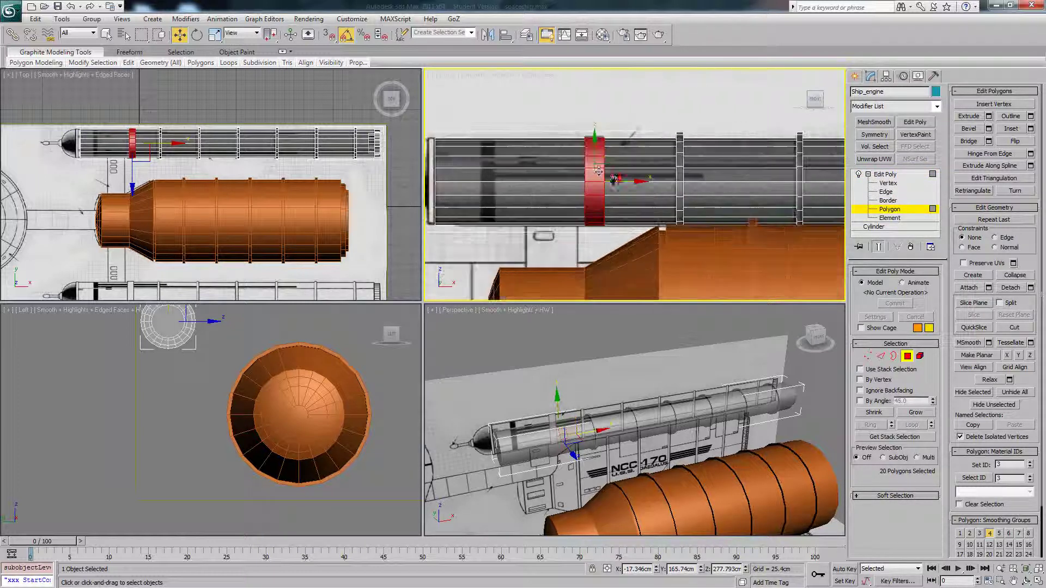
{"action": "left_click", "coordinate": [867, 356]}
{"action": "left_click", "coordinate": [910, 358]}
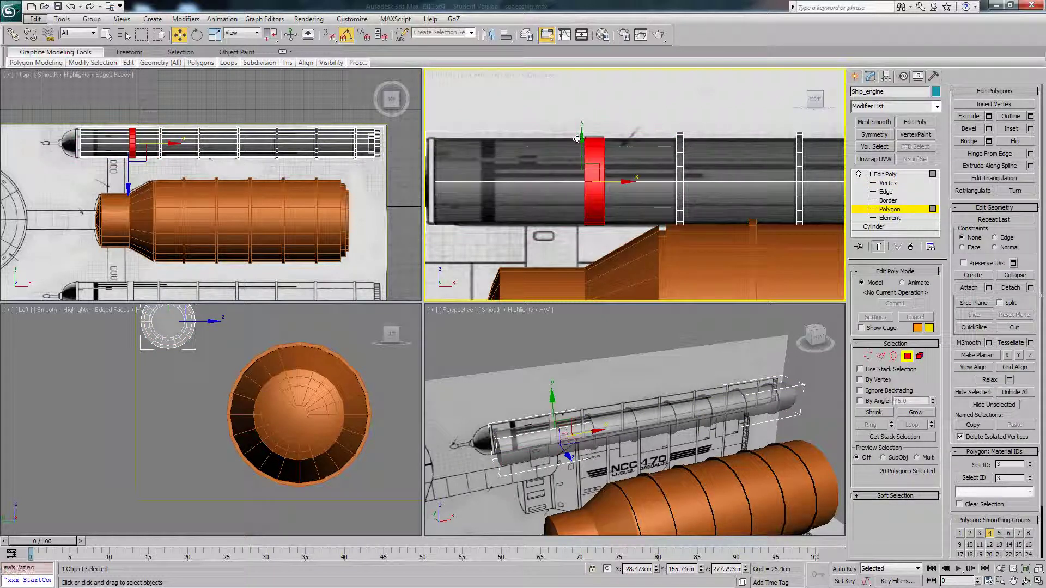
{"action": "key", "text": "ctrl+z"}
{"action": "middle_click_drag", "start_coordinate": [617, 154], "coordinate": [641, 170]}
{"action": "left_click_drag", "start_coordinate": [619, 147], "coordinate": [621, 260]}
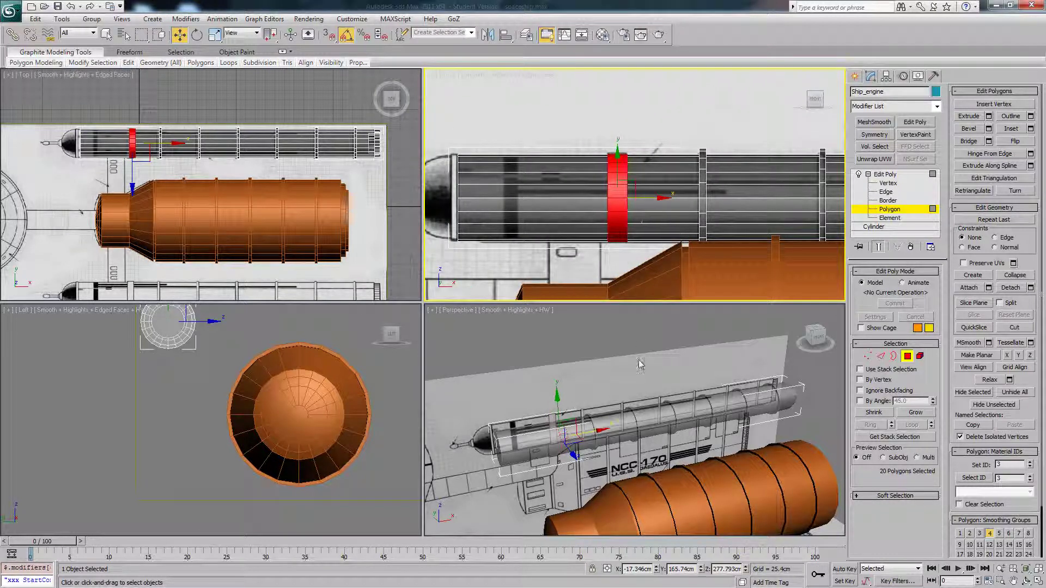
Extrude the selected wide front band outward from the nacelle surface with the same extrusion settings as the ribs.
{"action": "scroll", "coordinate": [644, 371], "scroll_direction": "up", "scroll_amount": 1}
{"action": "key", "text": "F2"}
{"action": "scroll", "coordinate": [656, 374], "scroll_direction": "up", "scroll_amount": 2}
{"action": "middle_click_drag", "start_coordinate": [655, 373], "coordinate": [700, 388]}
{"action": "left_click", "coordinate": [989, 117]}
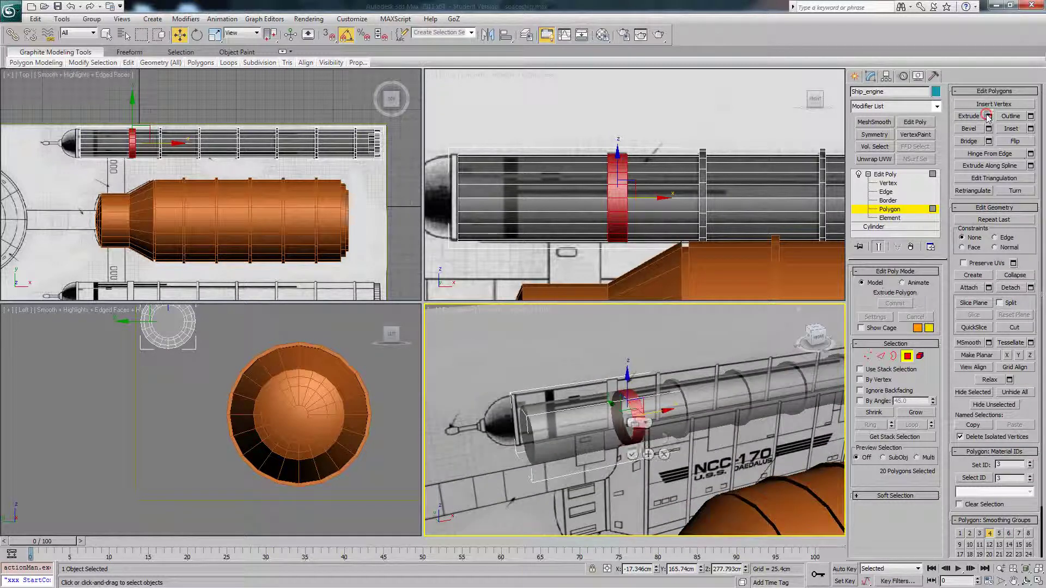
{"action": "left_click", "coordinate": [632, 453]}
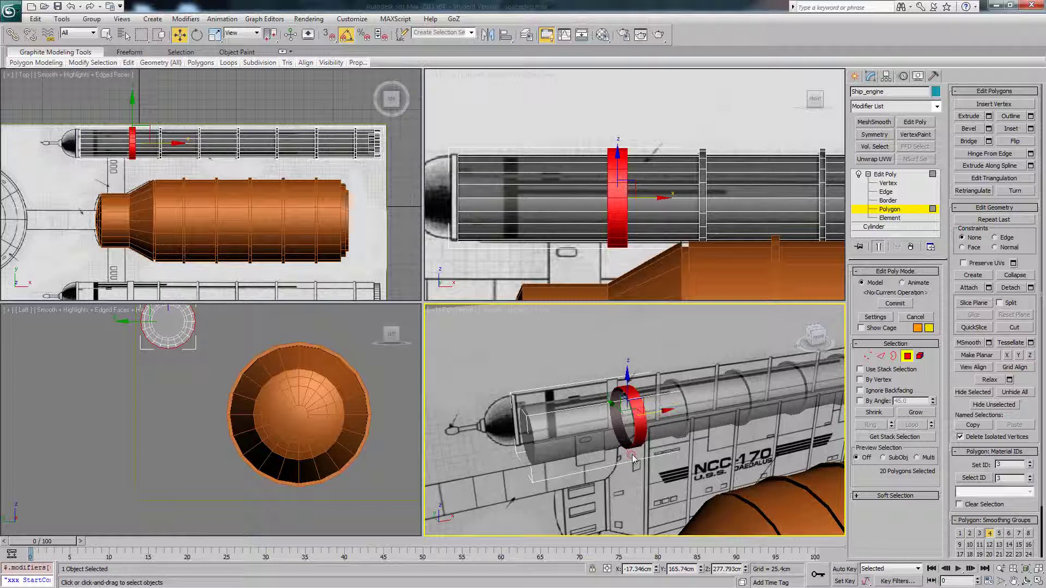
Leave polygon editing, show edged faces in the perspective view and turn off the nacelle's see-through display.
{"action": "left_click", "coordinate": [905, 357]}
{"action": "middle_click_drag", "start_coordinate": [724, 399], "coordinate": [675, 401]}
{"action": "key", "text": "F4"}
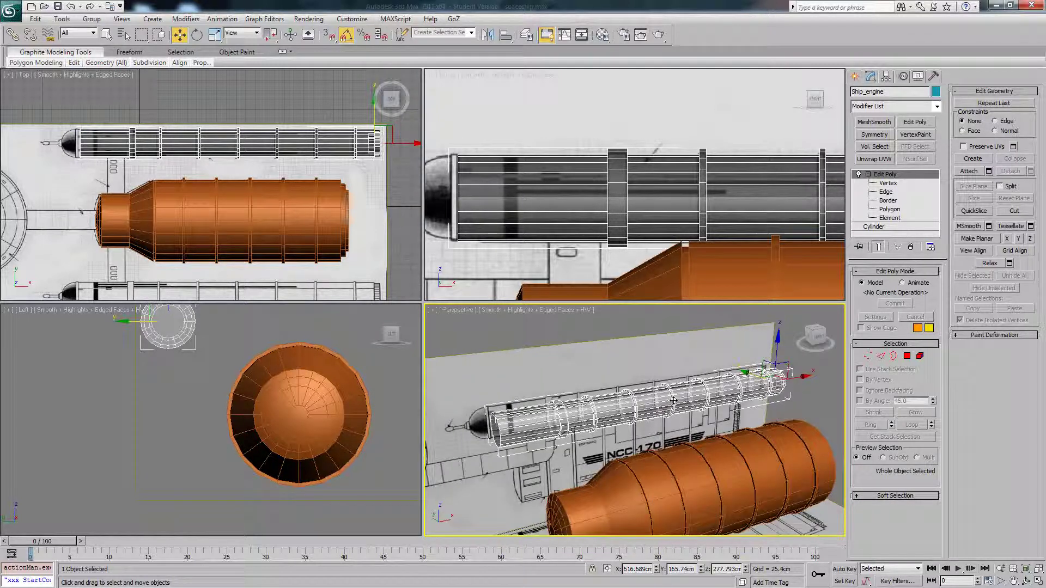
{"action": "key", "text": "alt+x"}
{"action": "middle_click_drag", "start_coordinate": [665, 398], "coordinate": [630, 415], "text": "alt"}
Extrude the flat polygon at the nacelle's front end slightly forward to the thin collar on the blueprint.
{"action": "scroll", "coordinate": [631, 414], "scroll_direction": "up", "scroll_amount": 3}
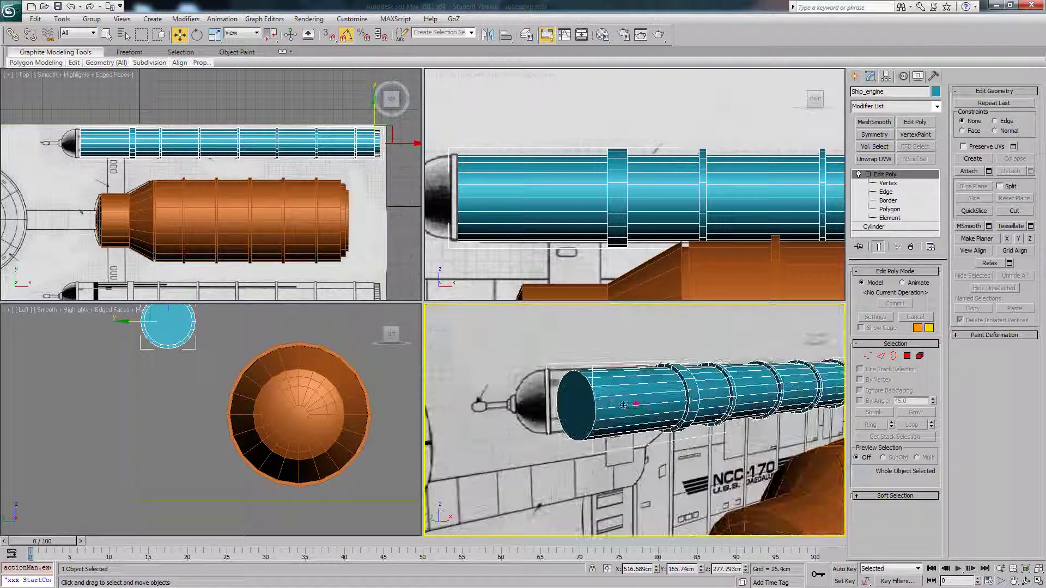
{"action": "middle_click_drag", "start_coordinate": [570, 405], "coordinate": [595, 405]}
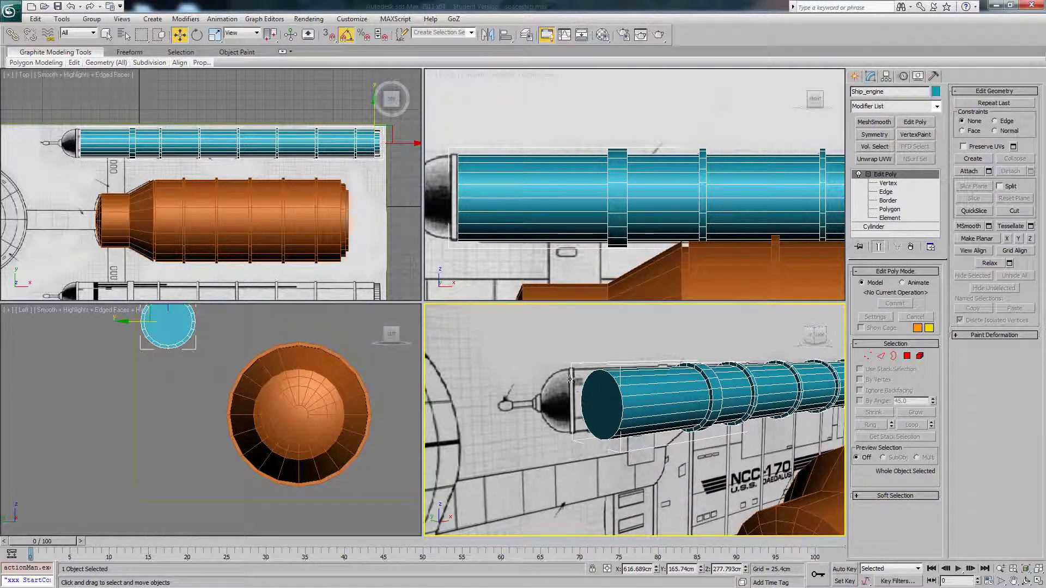
{"action": "left_click", "coordinate": [906, 357]}
{"action": "left_click", "coordinate": [598, 402]}
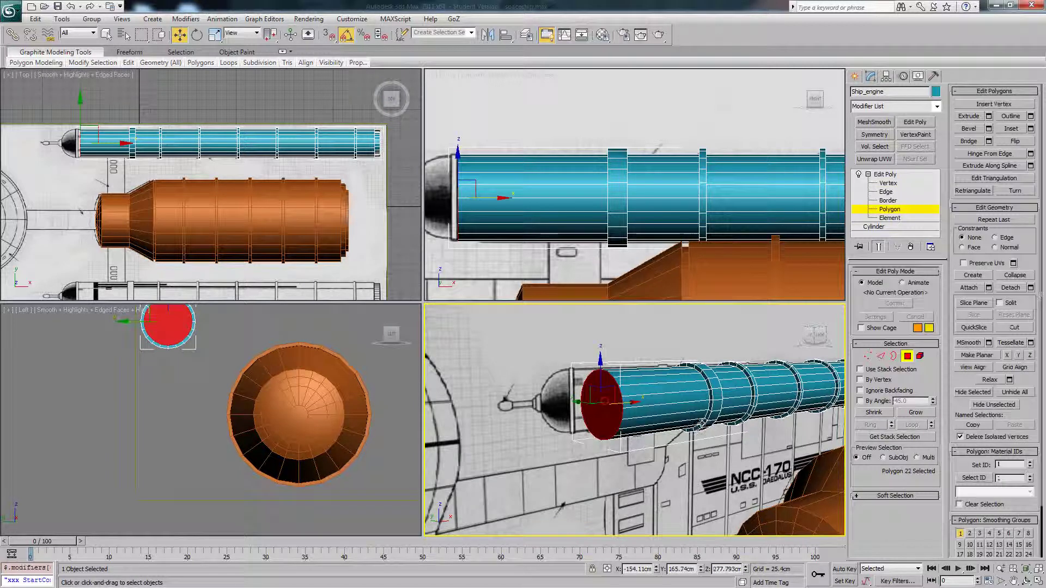
{"action": "left_click", "coordinate": [969, 116]}
{"action": "left_click_drag", "start_coordinate": [612, 378], "coordinate": [616, 402]}
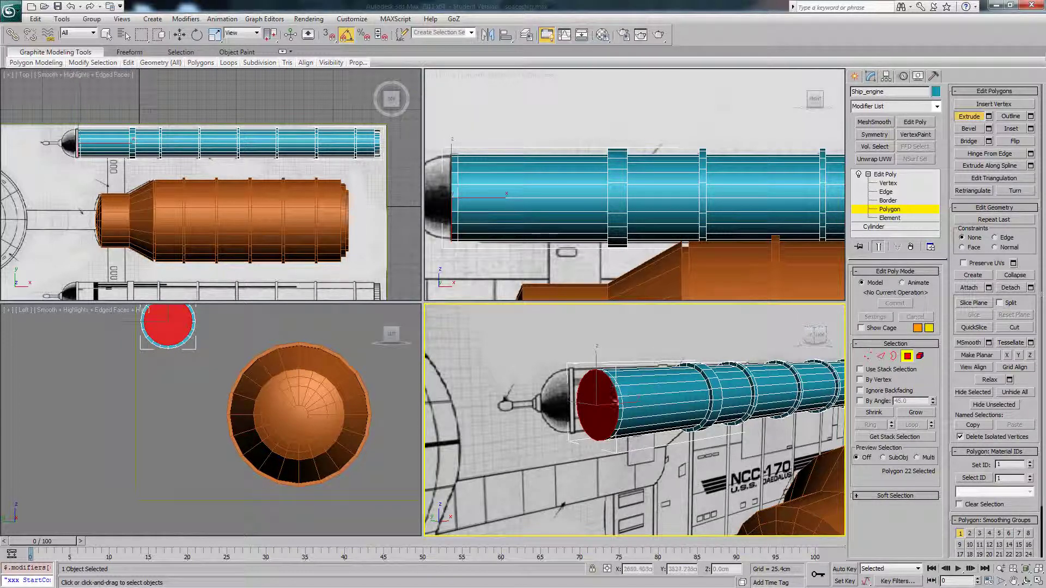